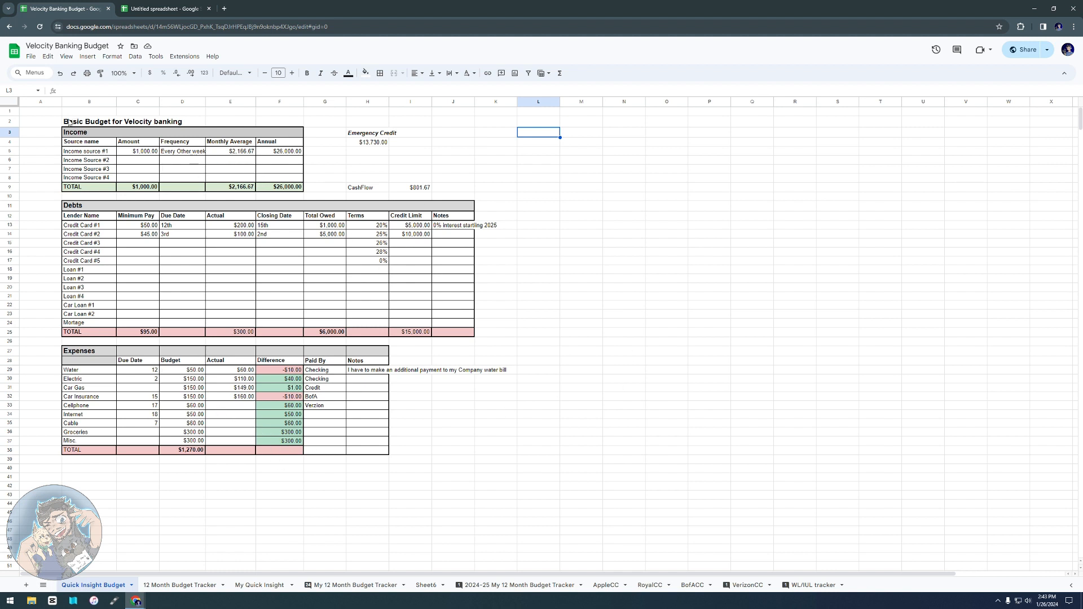
# Step: Close the browser tab holding the untitled spreadsheet and return to the Velocity Banking Budget sheet
pyautogui.moveTo(59, 122); pyautogui.dragTo(374, 527)
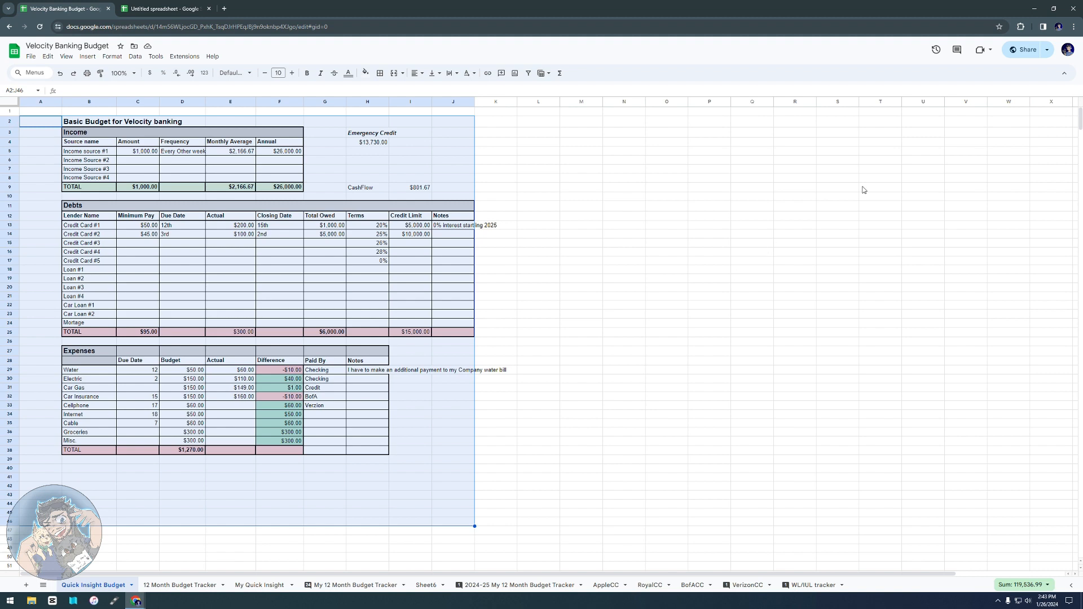
pyautogui.click(209, 8)
pyautogui.click(608, 262)
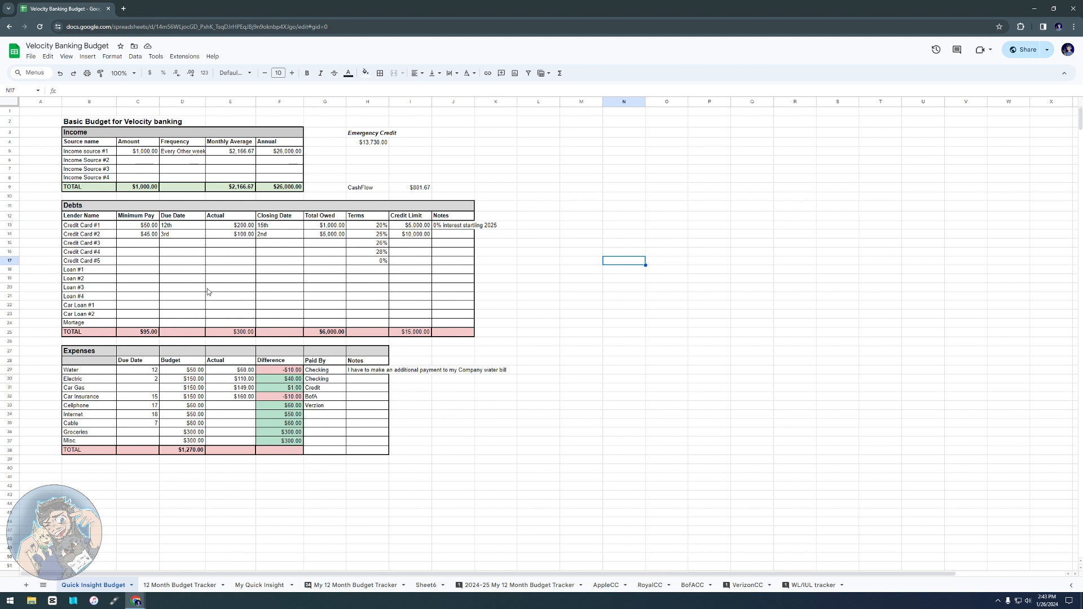
# Step: Open the Google Sheets home page in a new browser tab
pyautogui.hotkey('ctrl', 't')
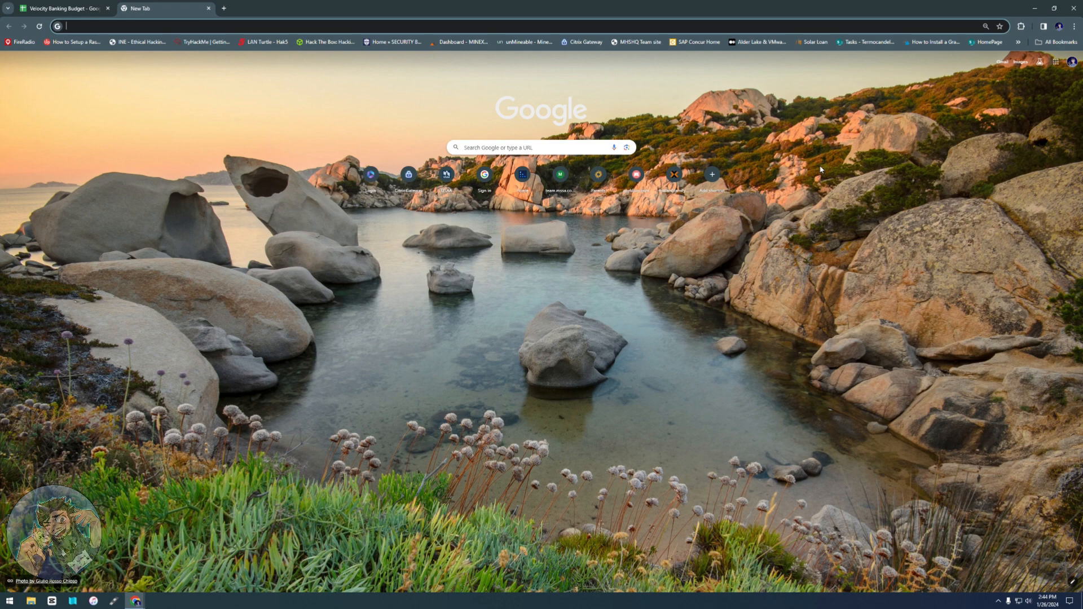
pyautogui.click(1055, 63)
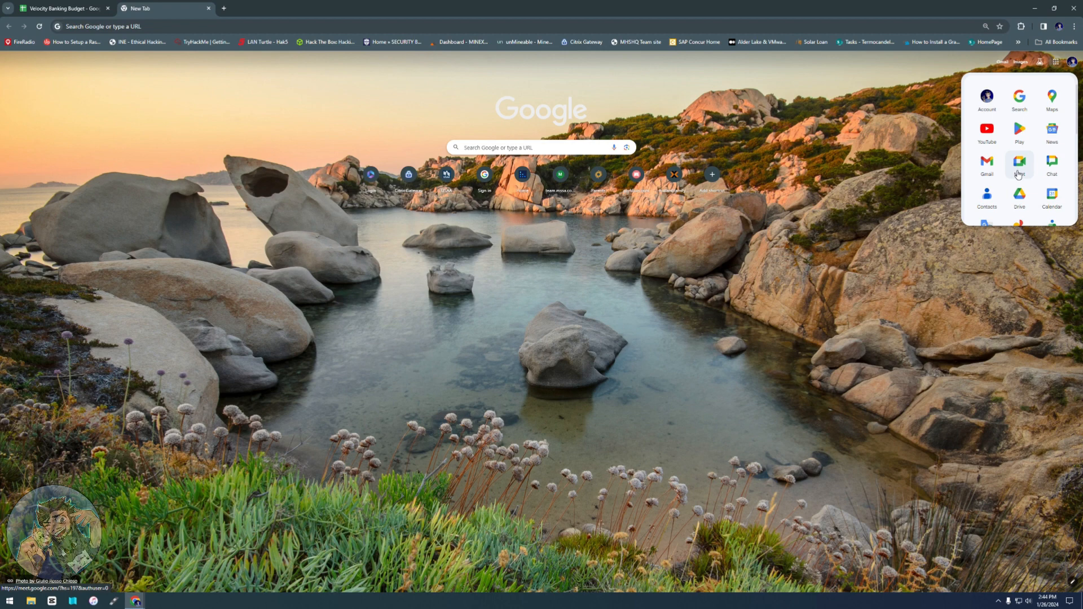
pyautogui.scroll(-5, 1016, 178)
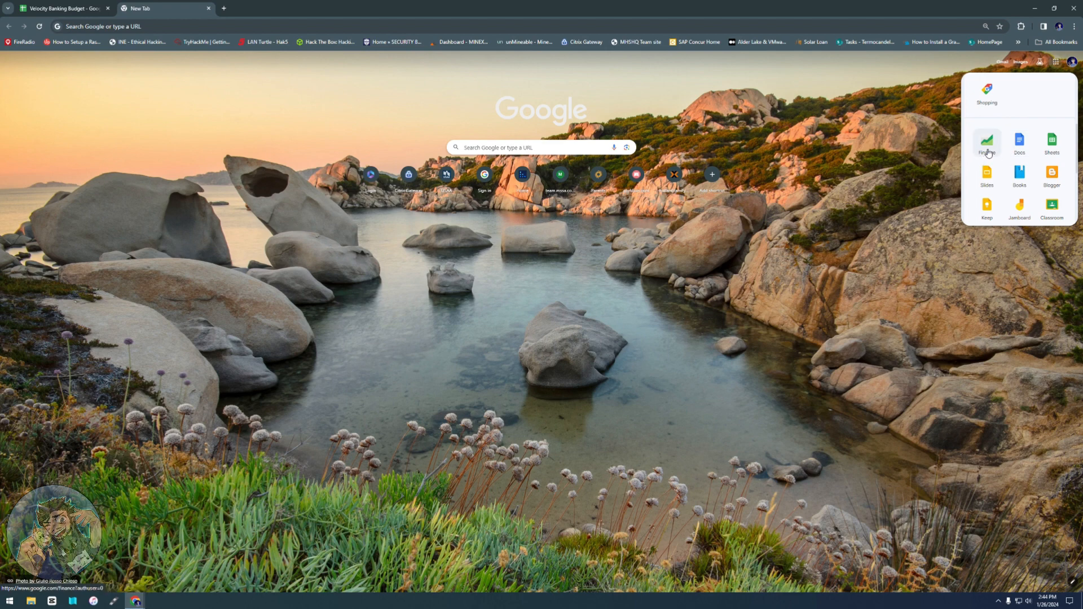
pyautogui.click(1051, 141)
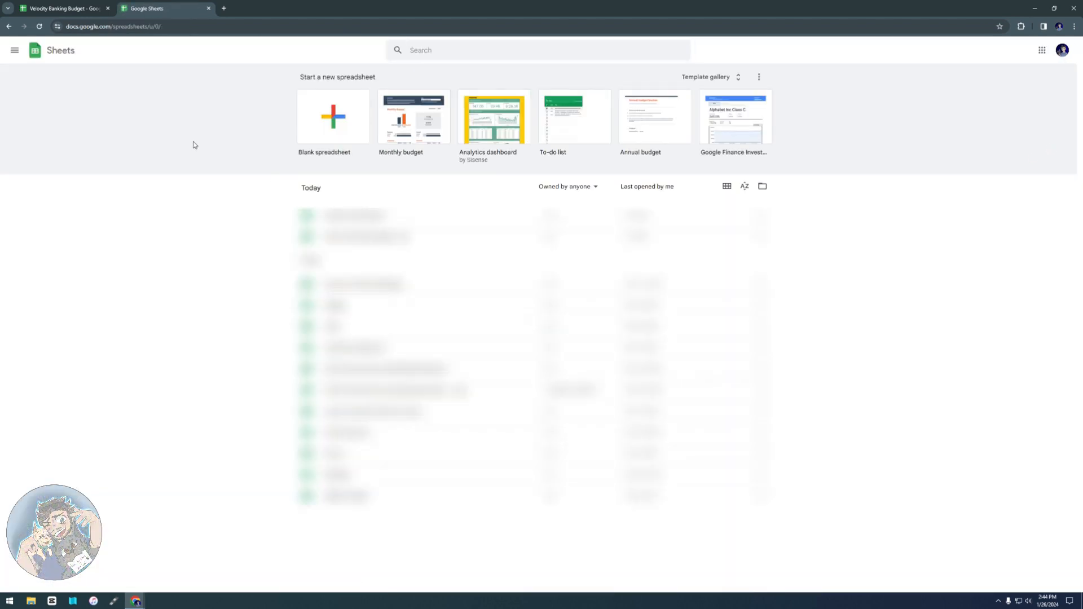
# Step: Move the Google Sheets home page into its own window and arrange it side by side with Velocity Banking Budget, budget on the left
pyautogui.moveTo(148, 8); pyautogui.dragTo(465, 61)
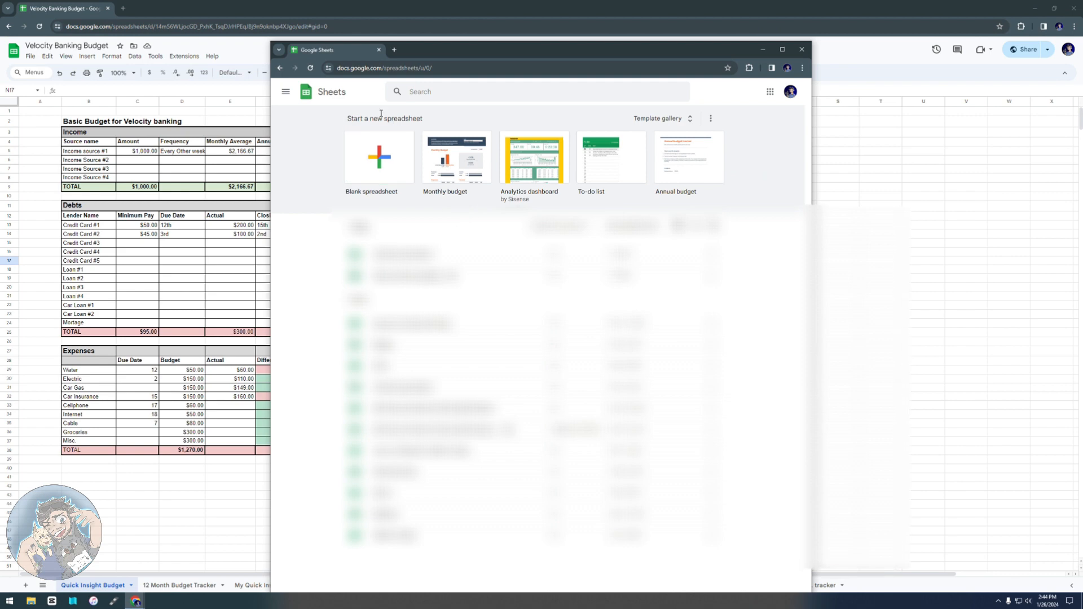
pyautogui.moveTo(427, 53); pyautogui.dragTo(430, 17)
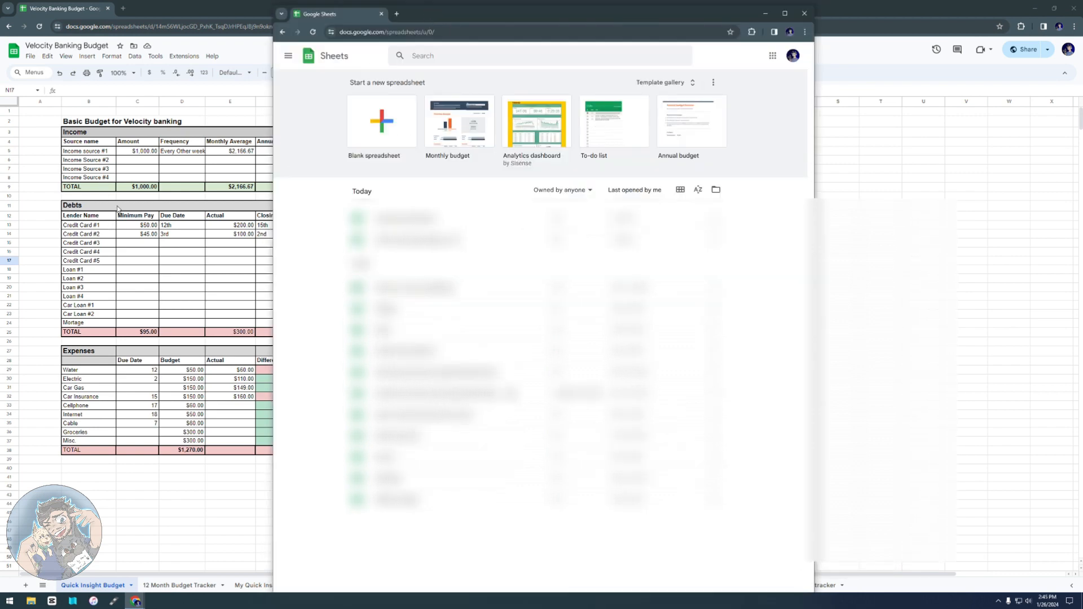
pyautogui.click(201, 11)
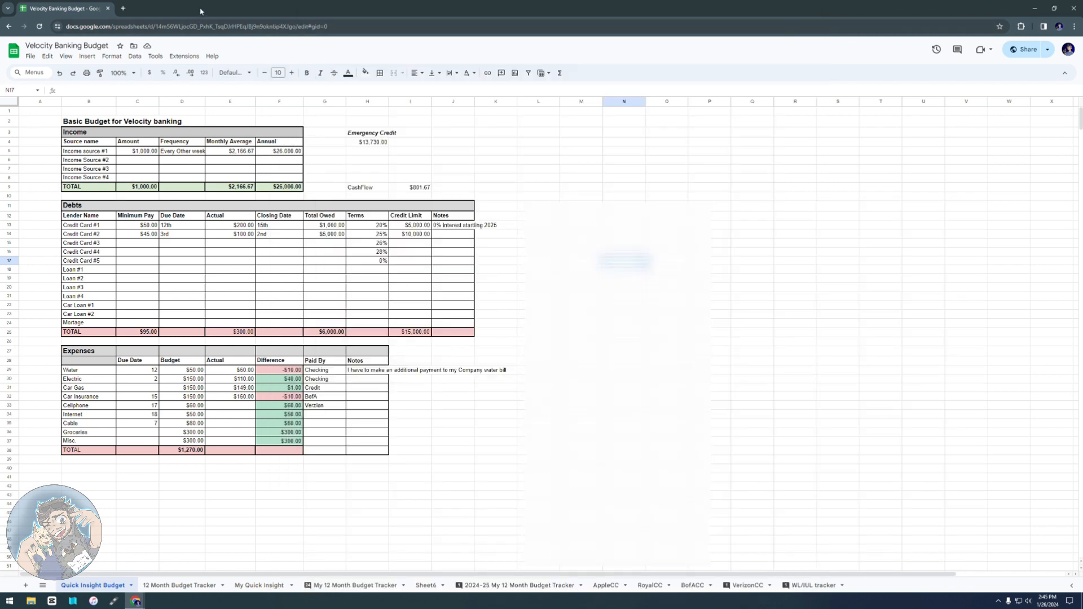
pyautogui.press('super+Left')
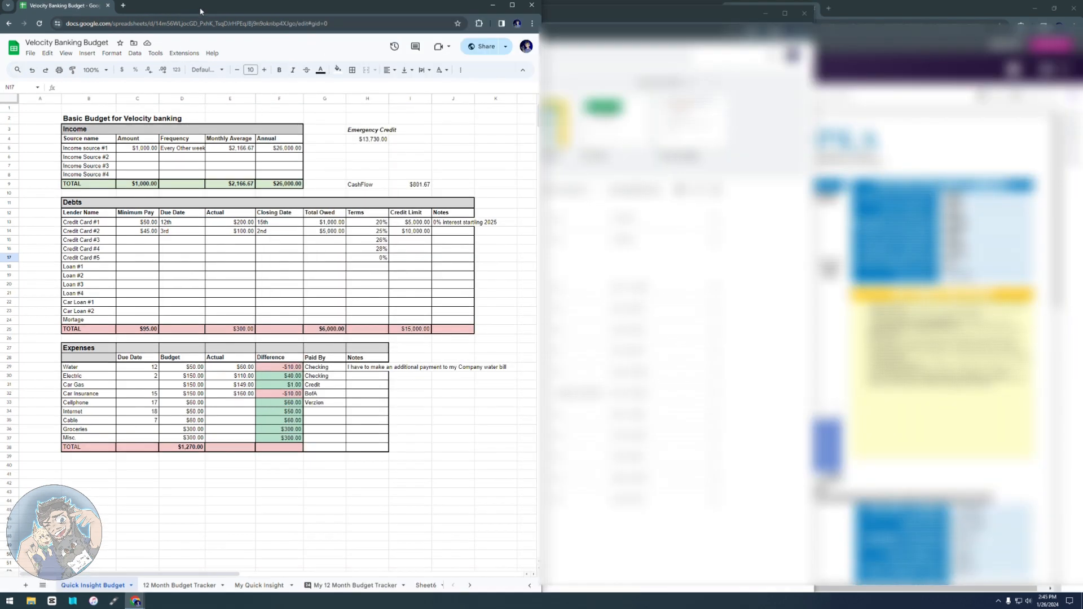
pyautogui.click(624, 14)
pyautogui.press('super+Right')
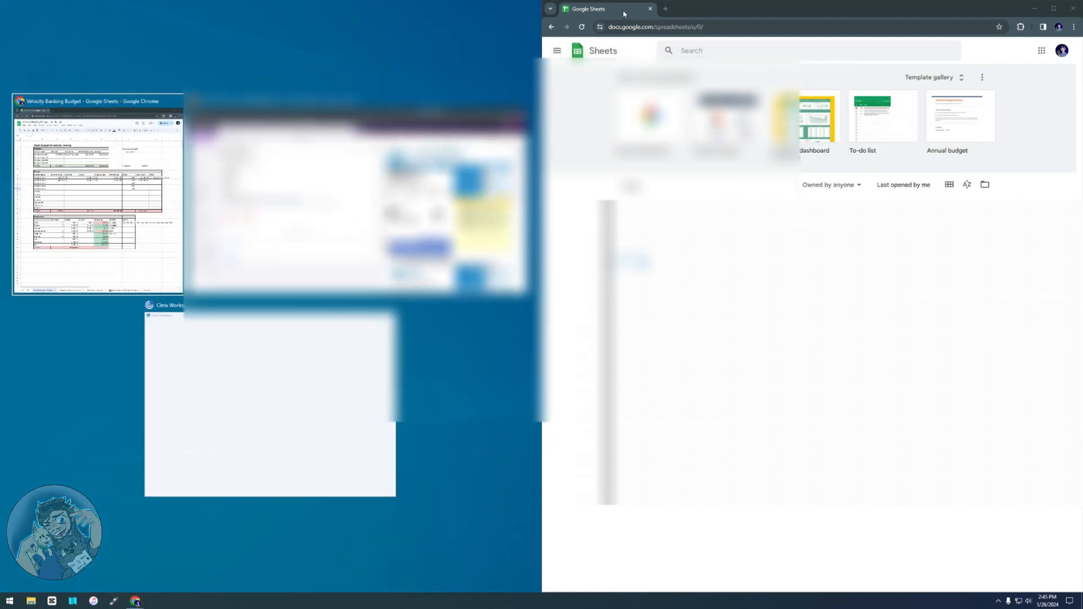
pyautogui.click(157, 170)
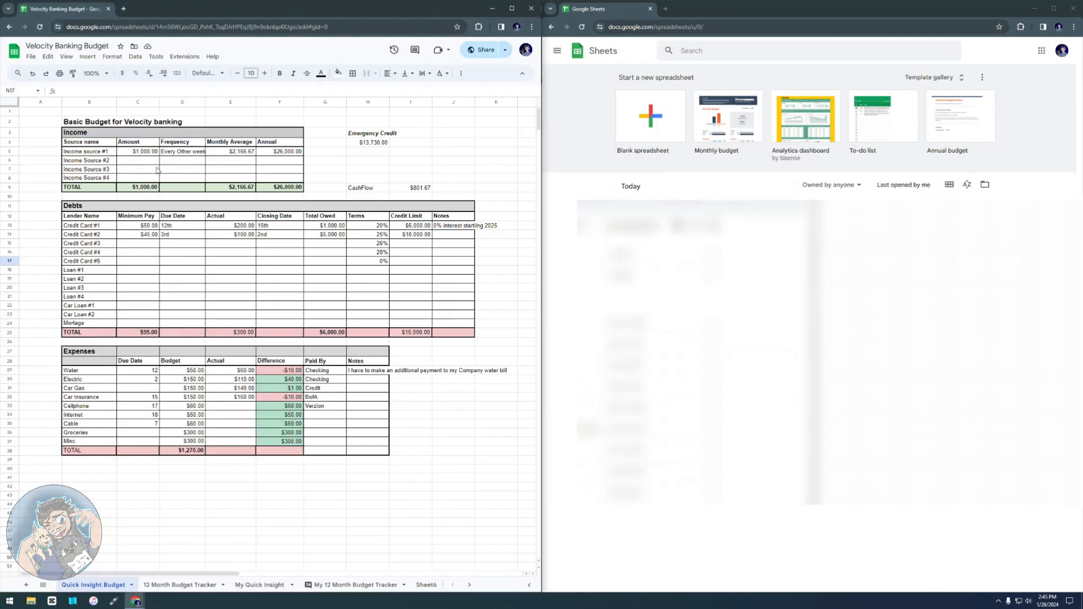
# Step: Create a blank spreadsheet and name it "Velocity Banking Tracker"
pyautogui.click(650, 128)
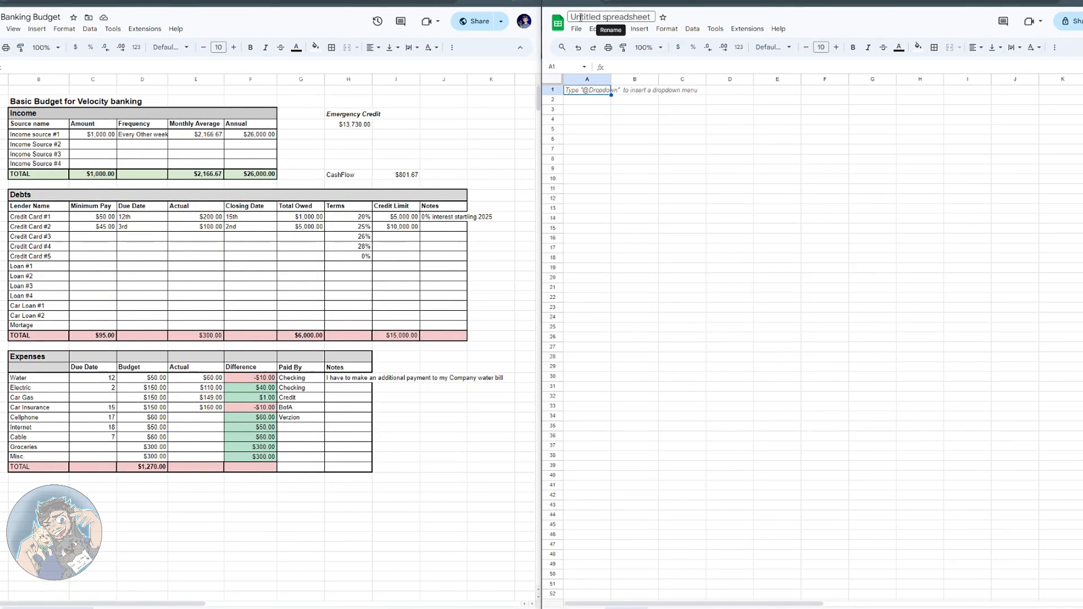
pyautogui.click(597, 18)
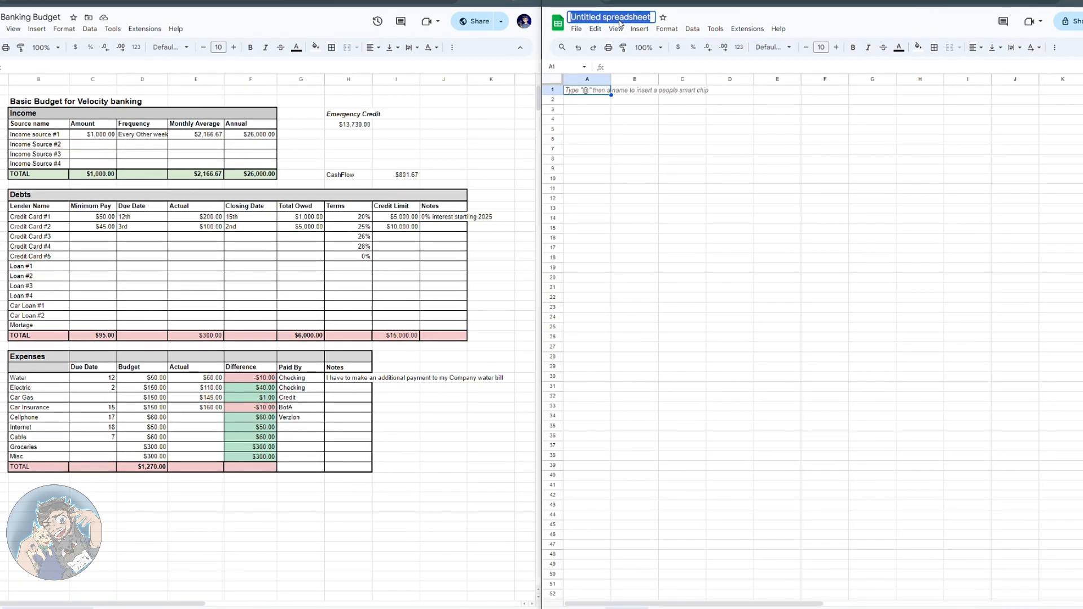
pyautogui.write('V')
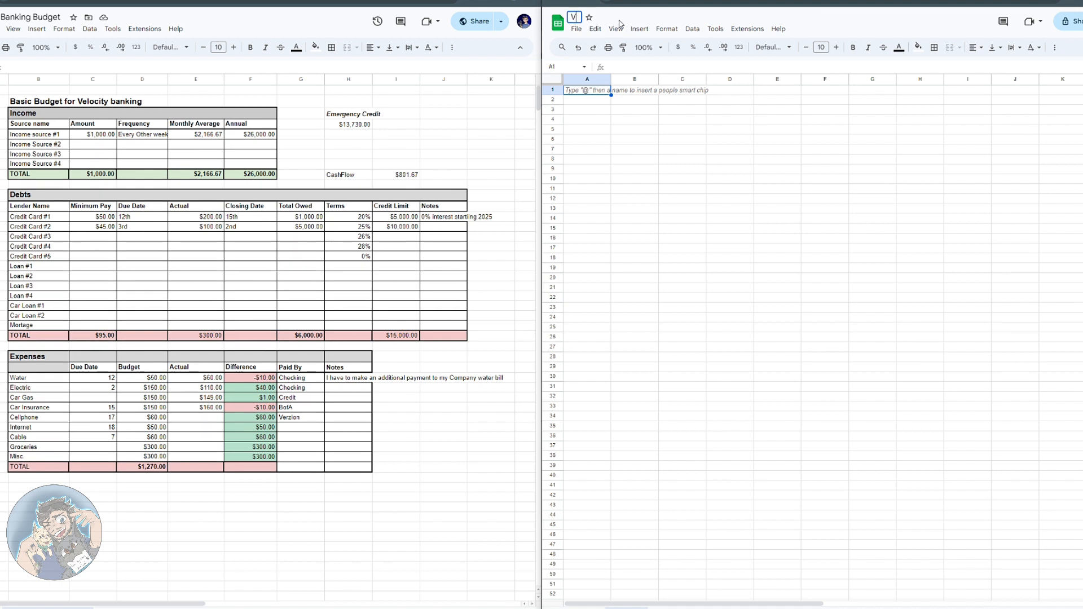
pyautogui.write('elocity')
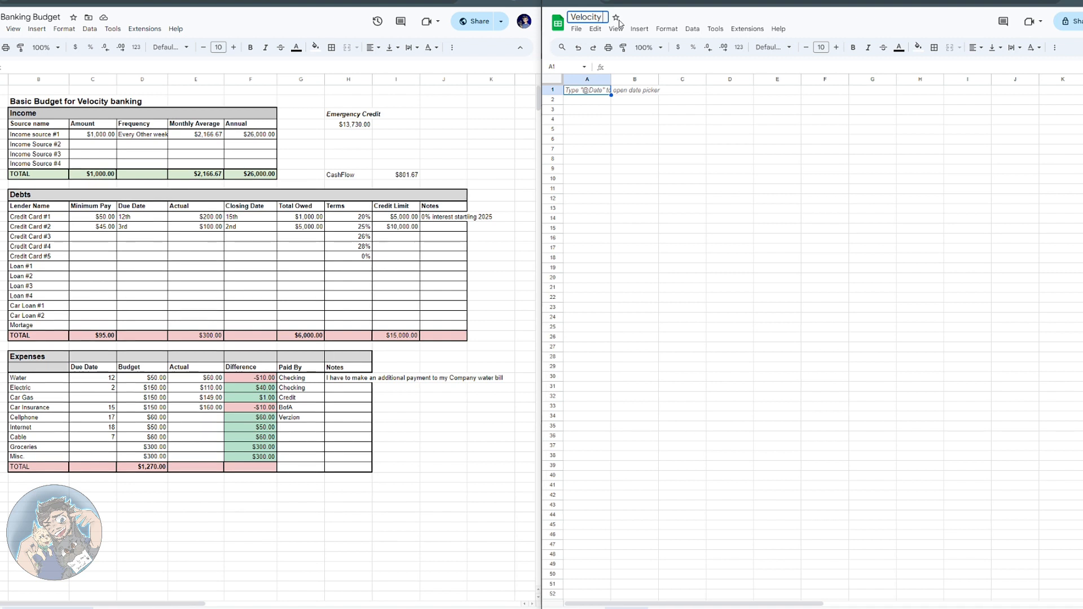
pyautogui.write(' BAnking')
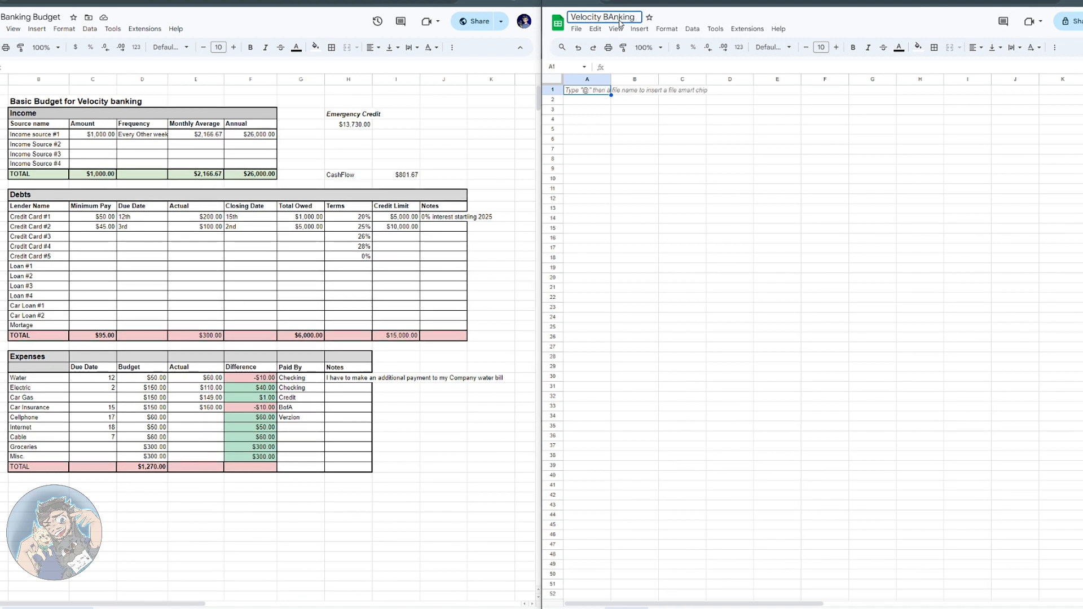
pyautogui.press('BackSpace')
pyautogui.press('BackSpace')
pyautogui.press('BackSpace')
pyautogui.press('BackSpace')
pyautogui.press('BackSpace')
pyautogui.press('BackSpace')
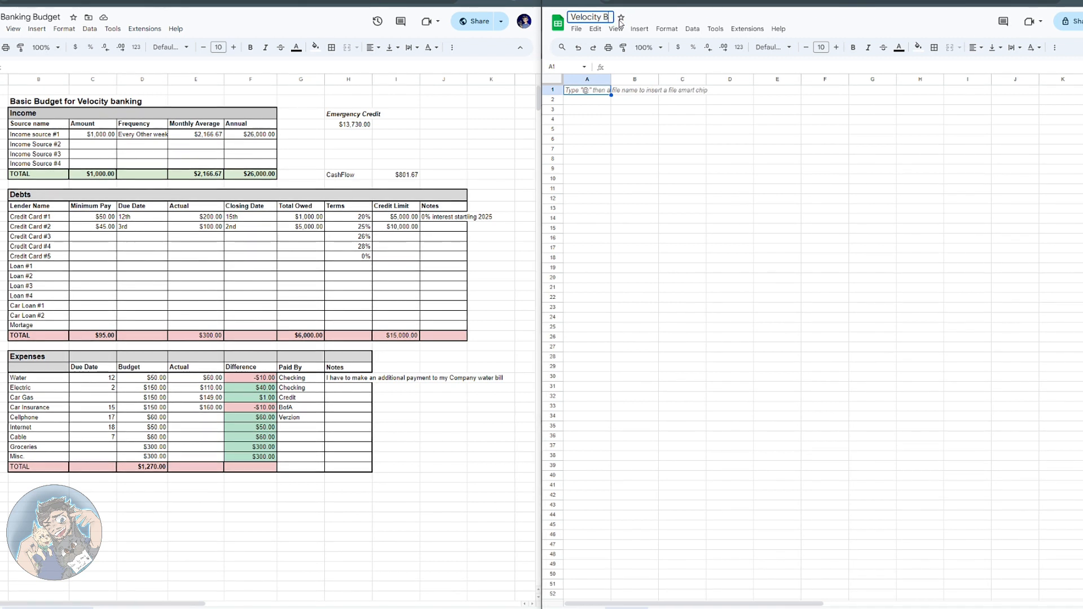
pyautogui.write('anking Tra')
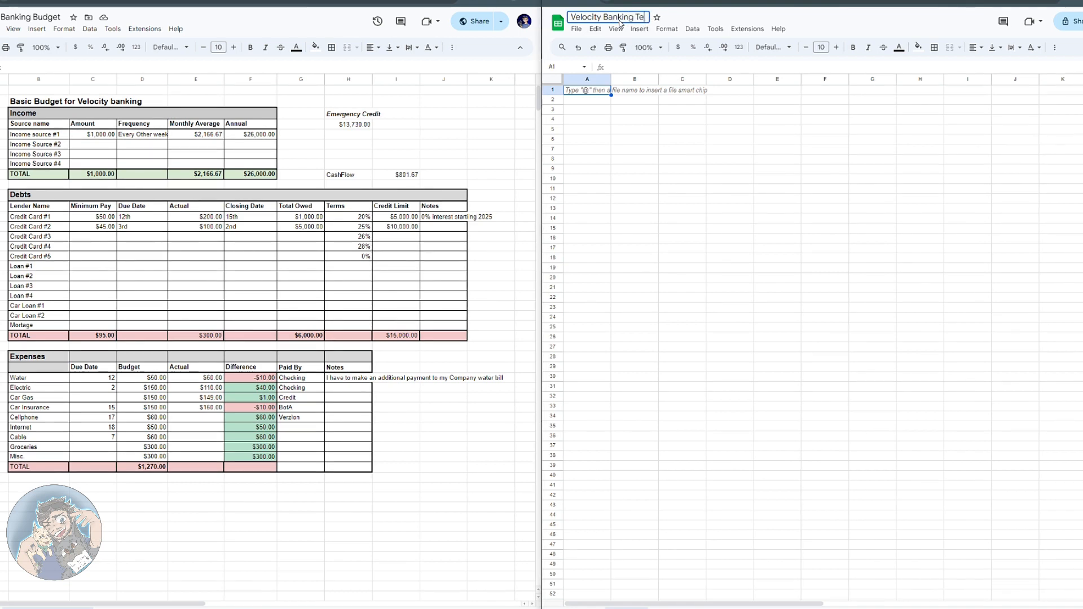
pyautogui.write('cker')
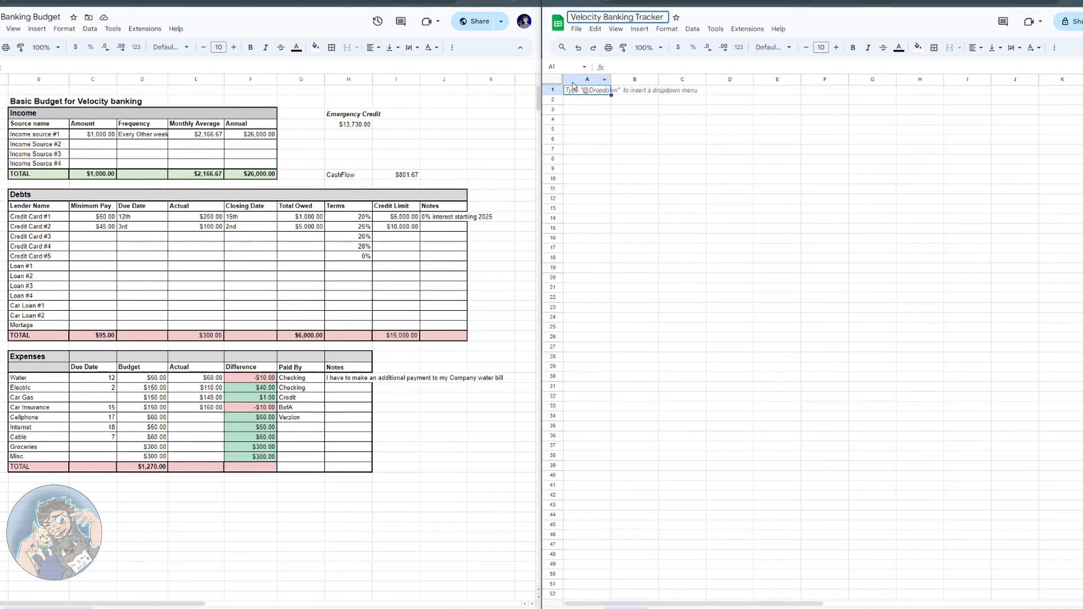
pyautogui.press('Return')
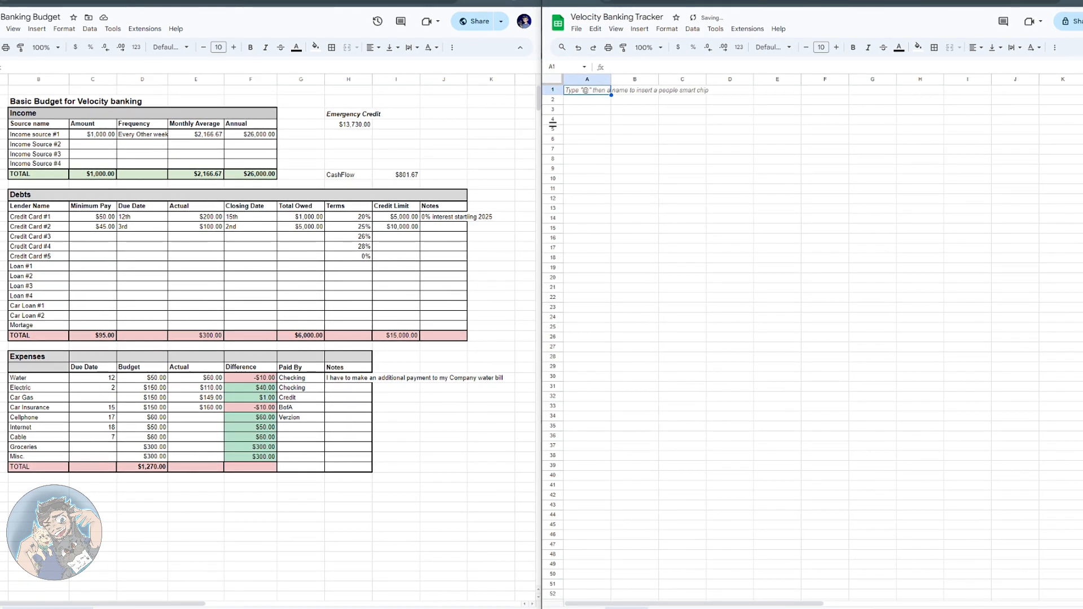
# Step: Enter the title "Budget" in cell B2 of the new spreadsheet
pyautogui.click(3, 90)
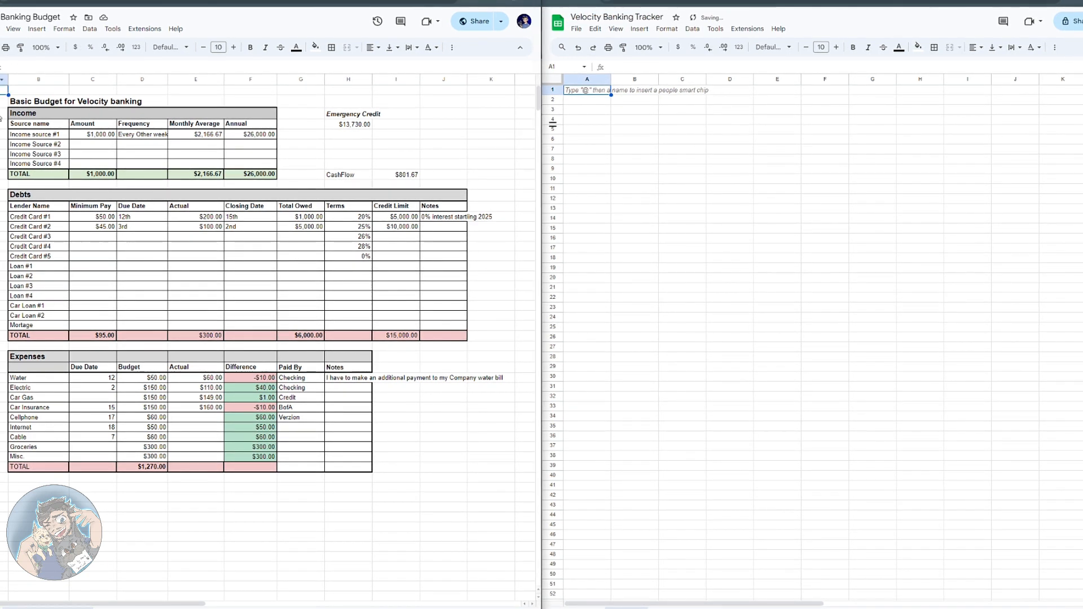
pyautogui.click(633, 102)
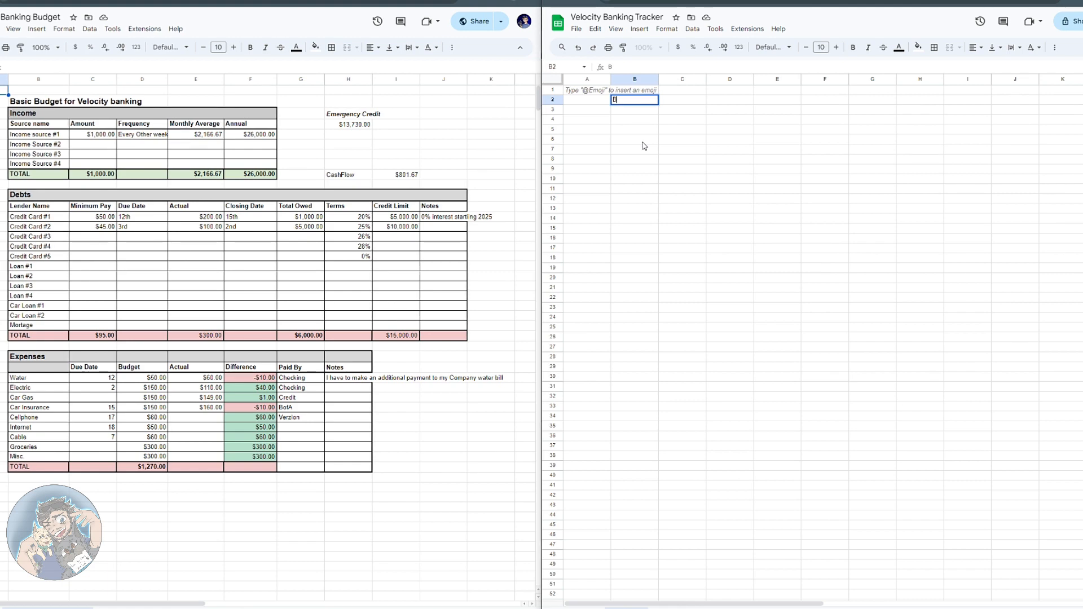
pyautogui.write('U')
pyautogui.press('BackSpace')
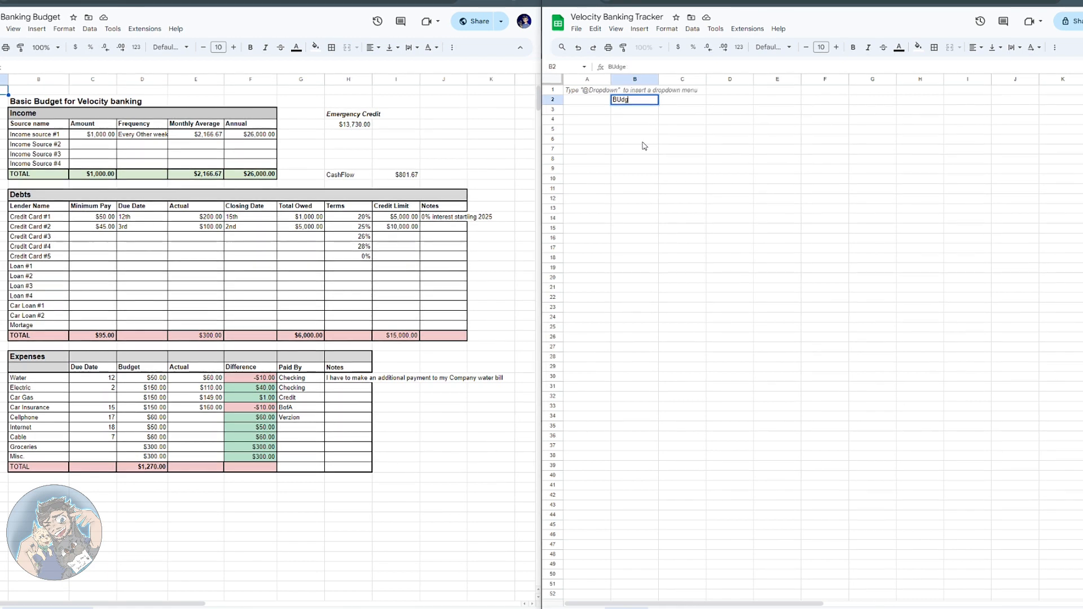
pyautogui.write('udget')
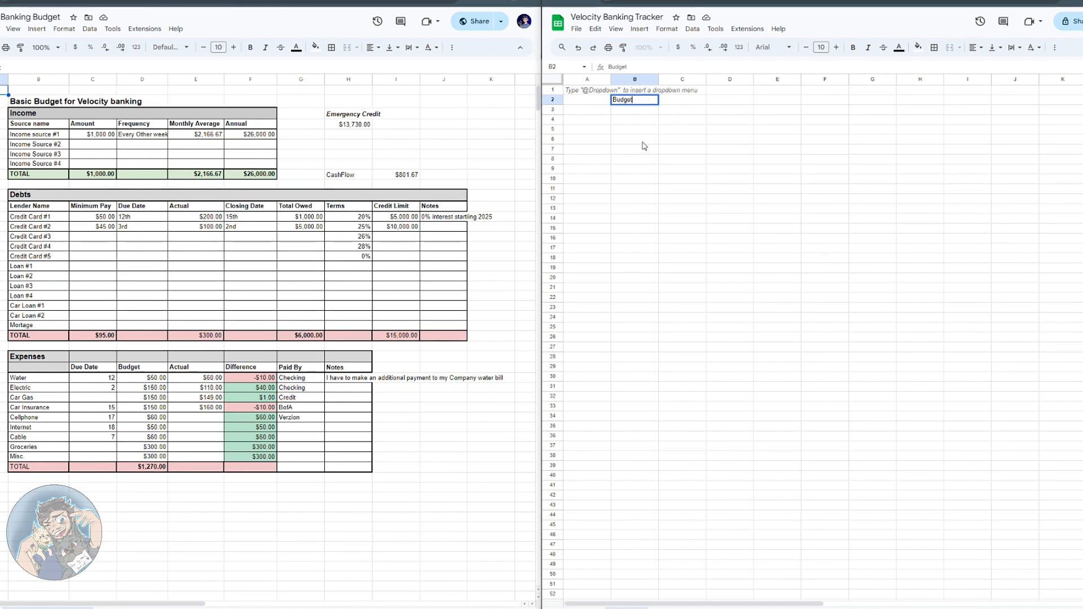
pyautogui.press('Return')
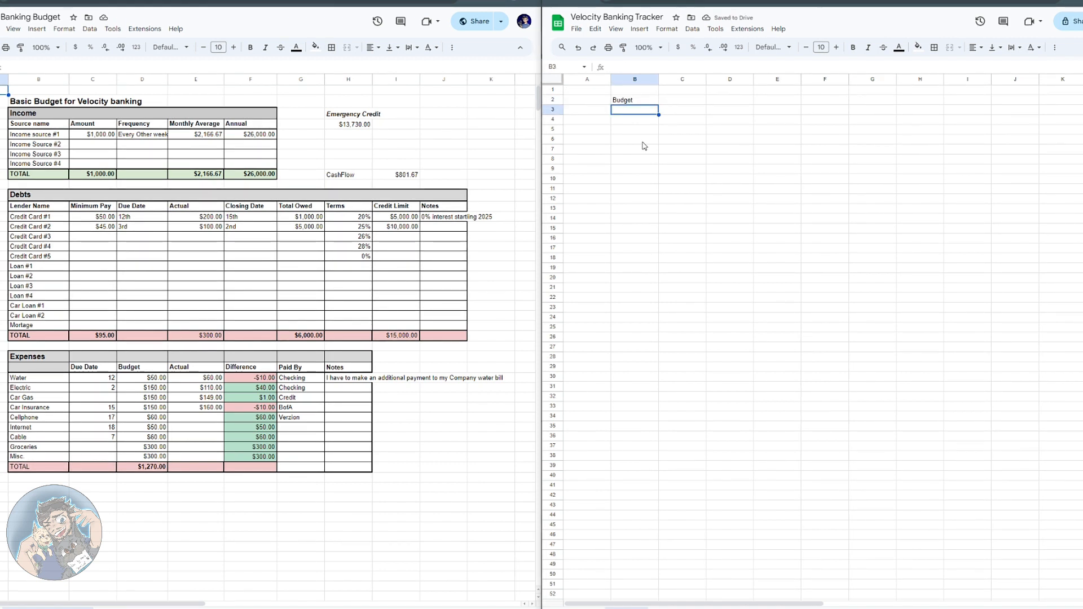
# Step: Enter the section heading "Income" in cell B3, directly under the Budget title
pyautogui.write('Imcon')
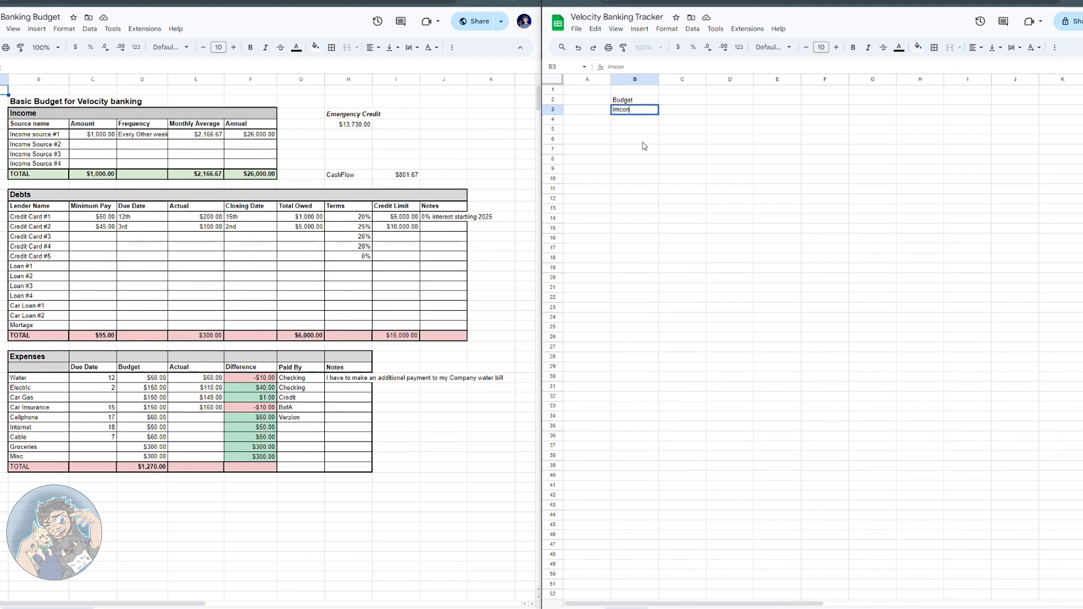
pyautogui.press('BackSpace')
pyautogui.press('BackSpace')
pyautogui.press('BackSpace')
pyautogui.press('BackSpace')
pyautogui.write('ncome')
pyautogui.press('Return')
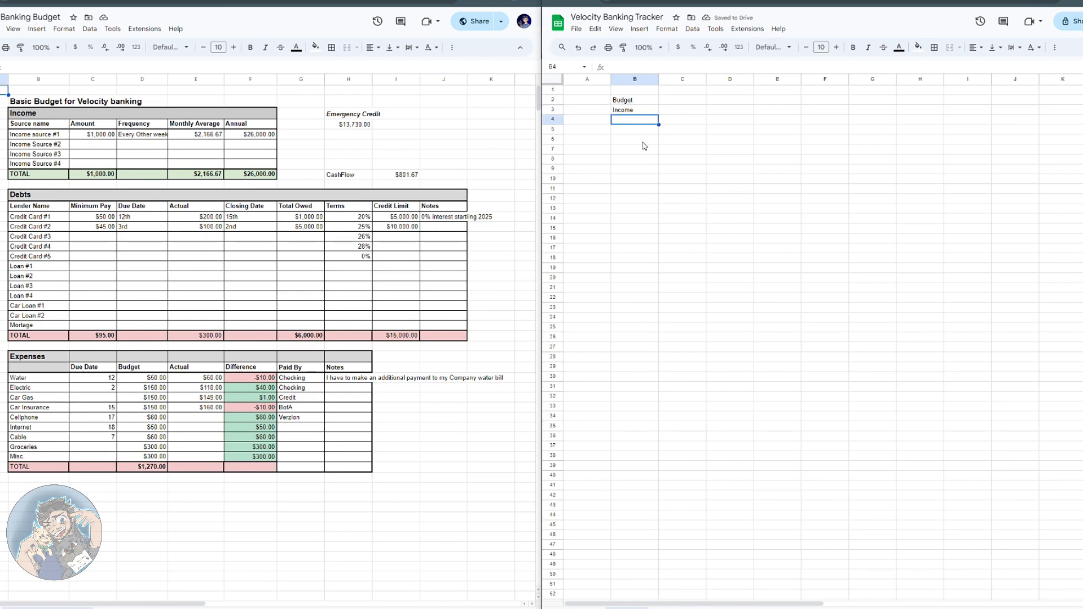
# Step: Enter the income column headers "Source Name", "Amount" and "Frequency" in cells B4 to D4
pyautogui.write('Source')
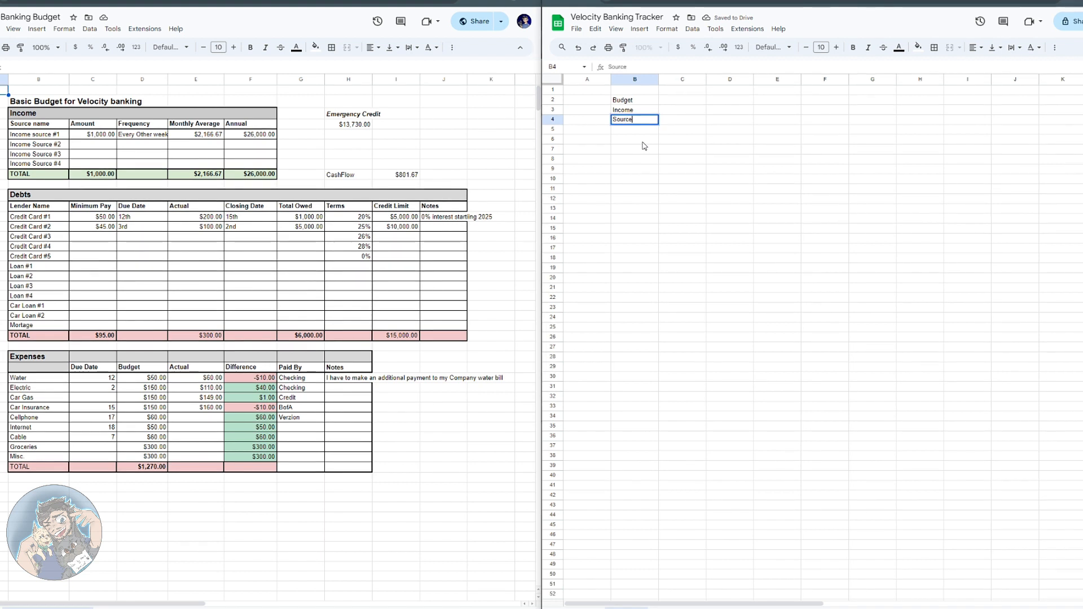
pyautogui.write(' Name')
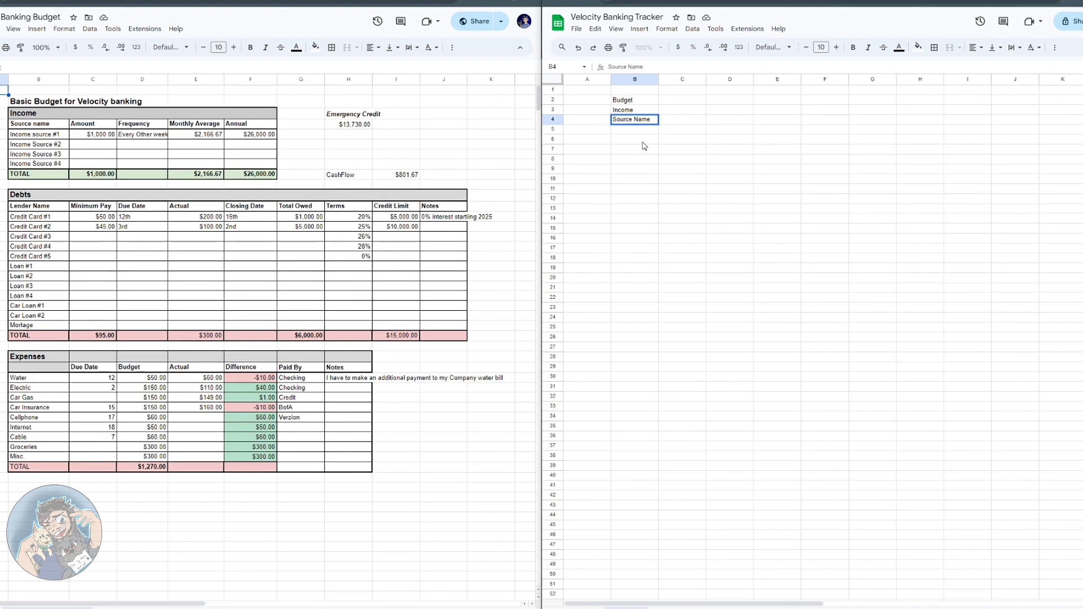
pyautogui.press('Tab')
pyautogui.write('Amount')
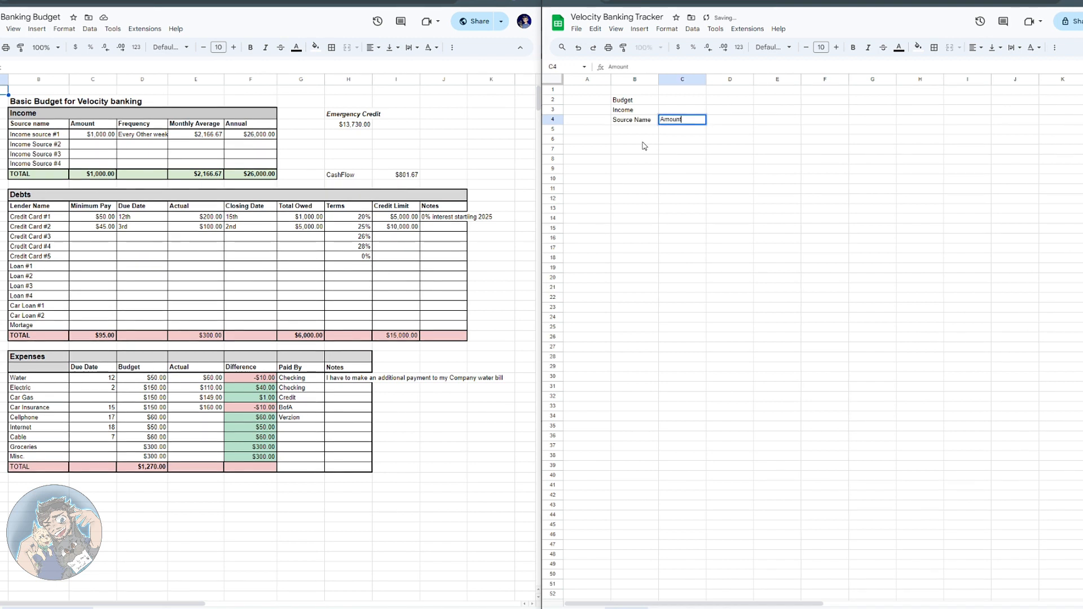
pyautogui.press('Tab')
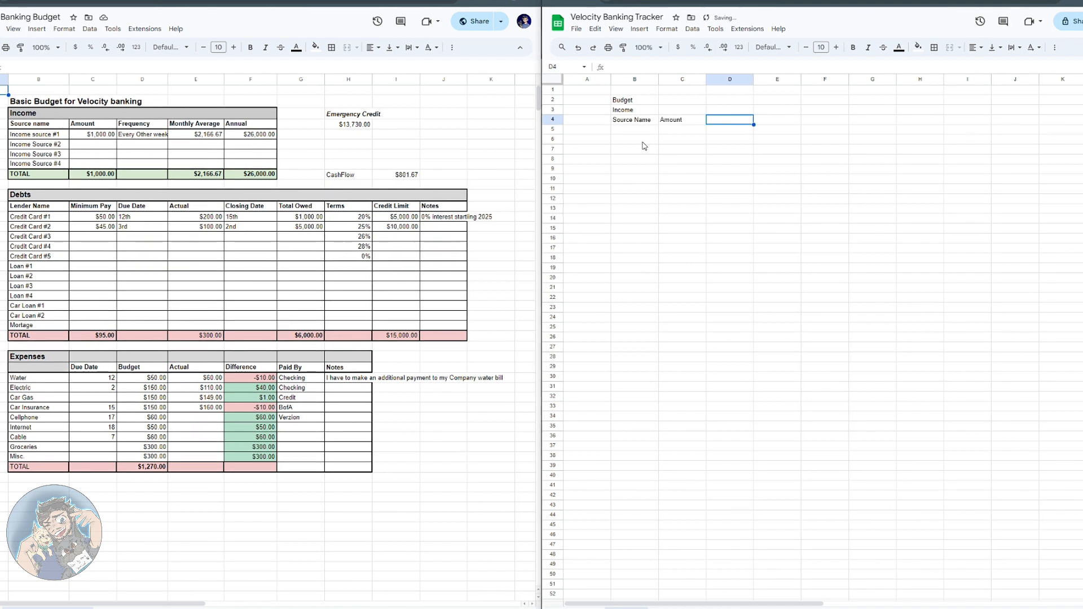
pyautogui.write('Fre')
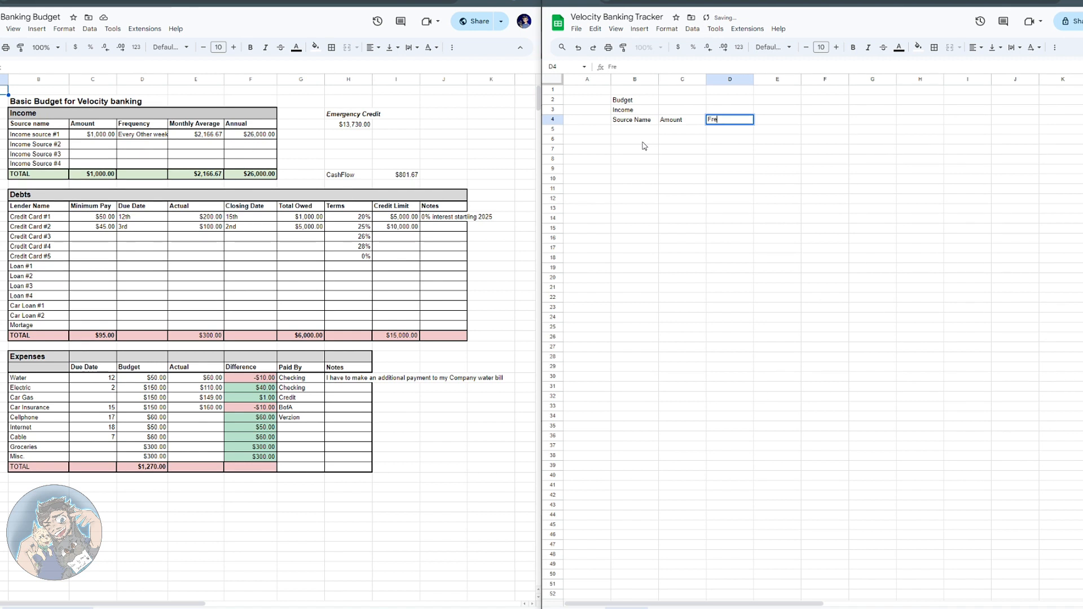
pyautogui.write('quency')
pyautogui.press('Tab')
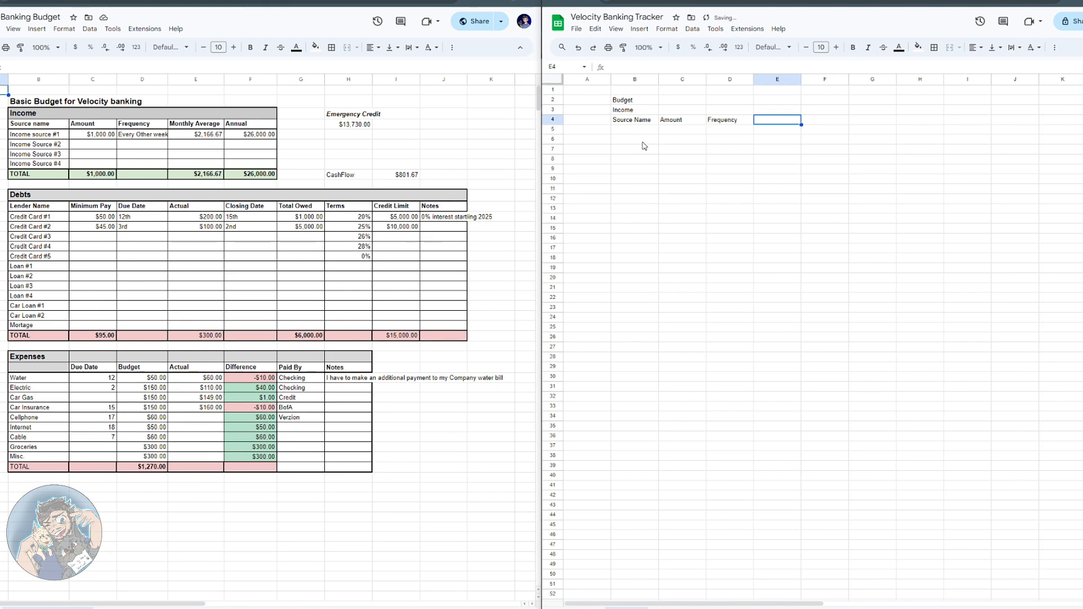
pyautogui.press('Left')
pyautogui.press('Down')
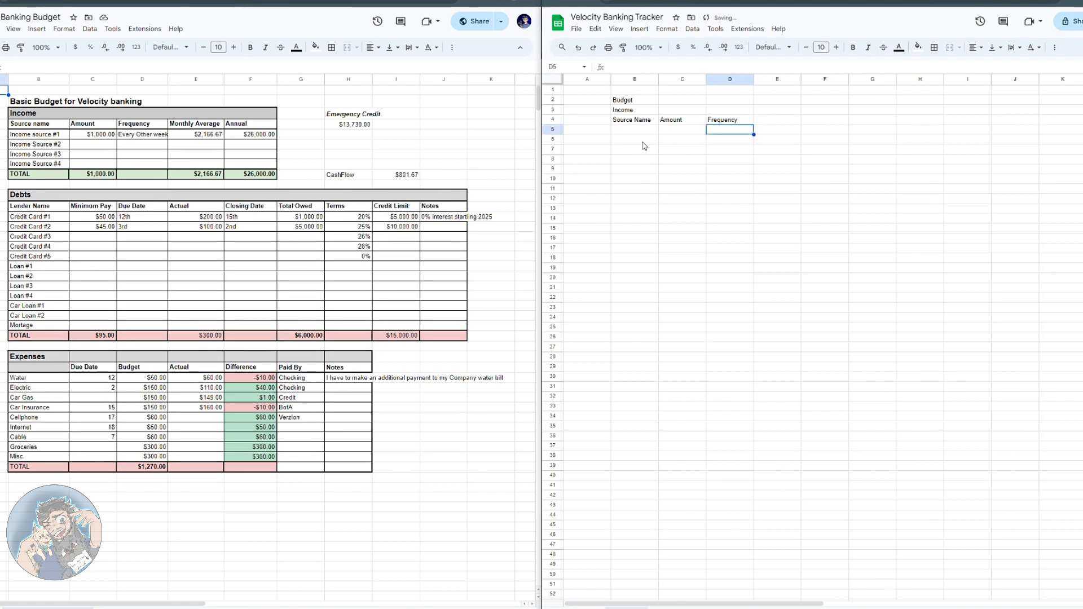
# Step: Add the first income source in row 5, with "Farm" as its source name and "Weekly" as its frequency
pyautogui.press('Left')
pyautogui.press('Left')
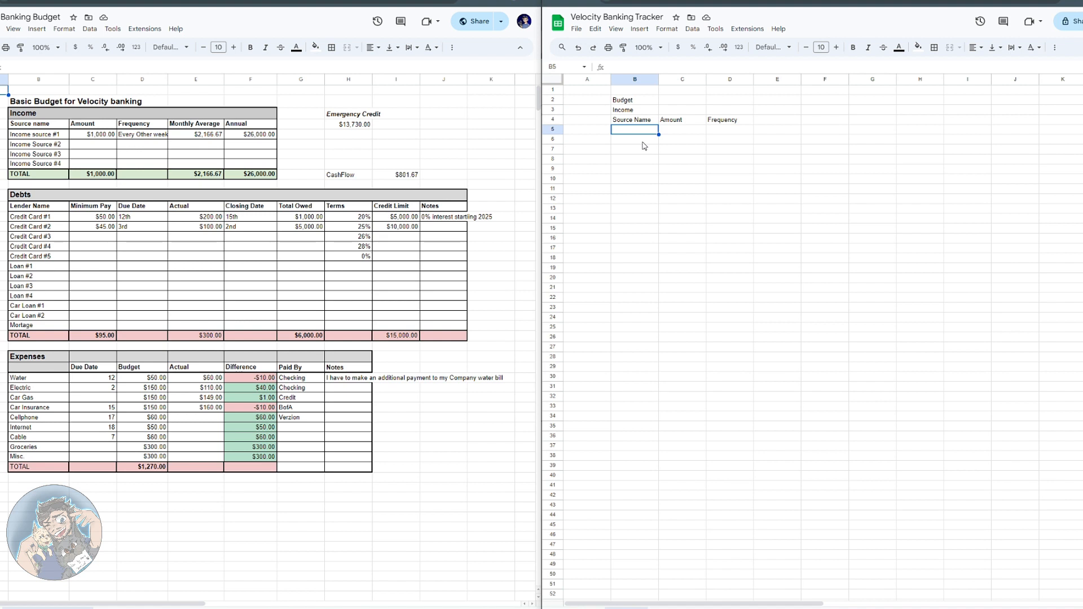
pyautogui.write('Farm')
pyautogui.press('Tab')
pyautogui.press('Tab')
pyautogui.write('W')
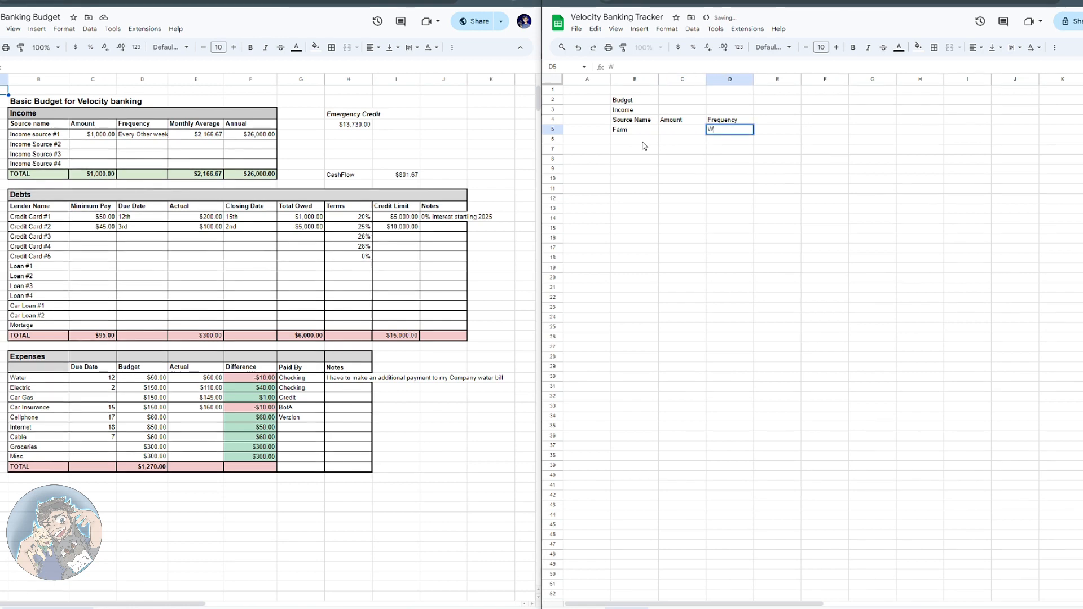
pyautogui.write('eekly')
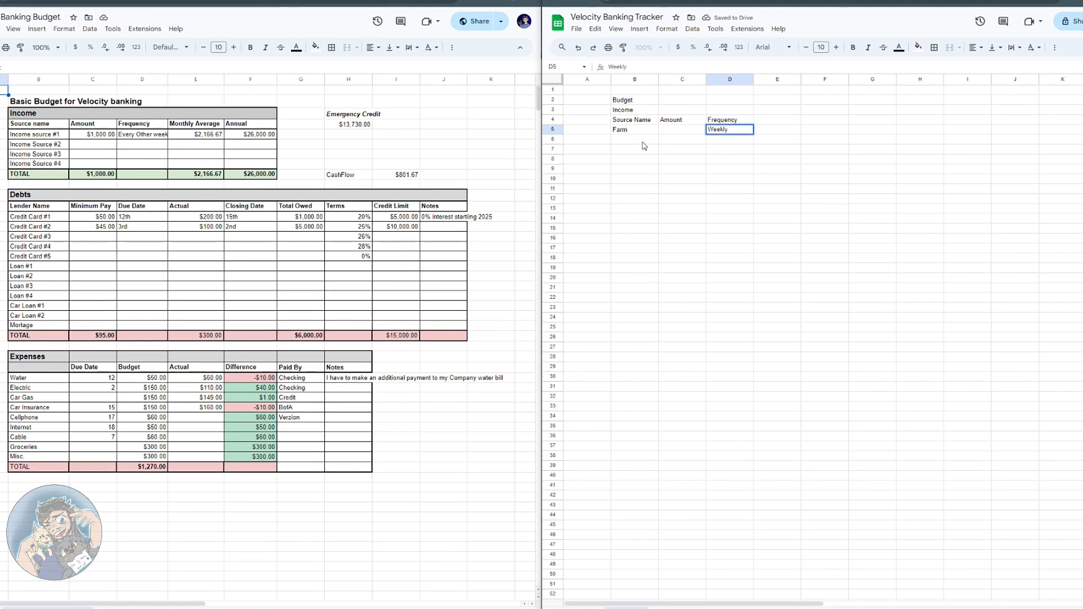
pyautogui.press('Return')
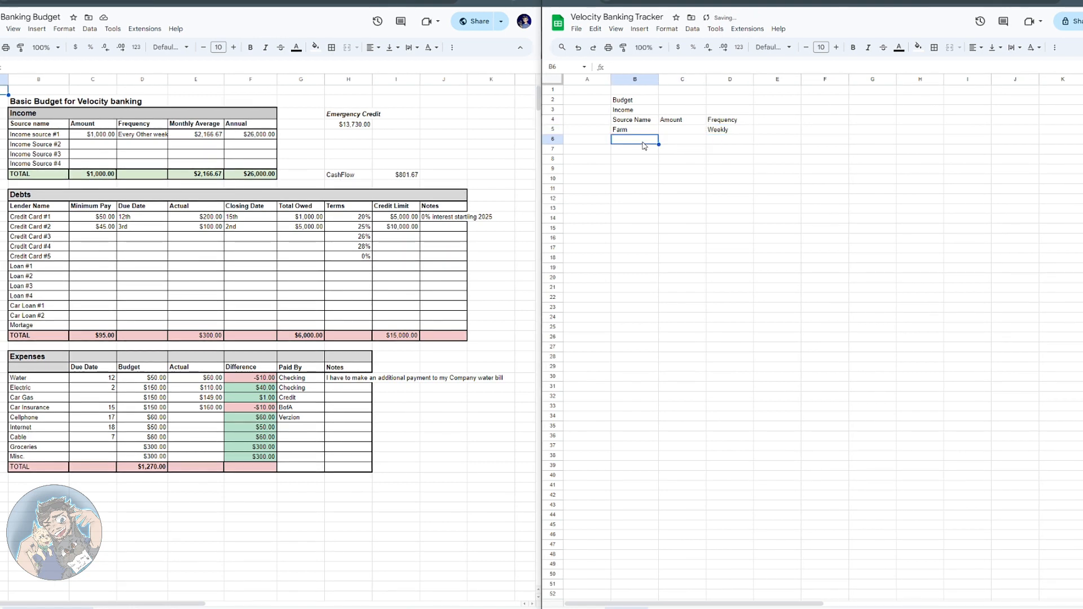
# Step: Add "Book Store" as the second income source in row 6 with the frequency "Bi-weekly"
pyautogui.write('Book Store')
pyautogui.press('Tab')
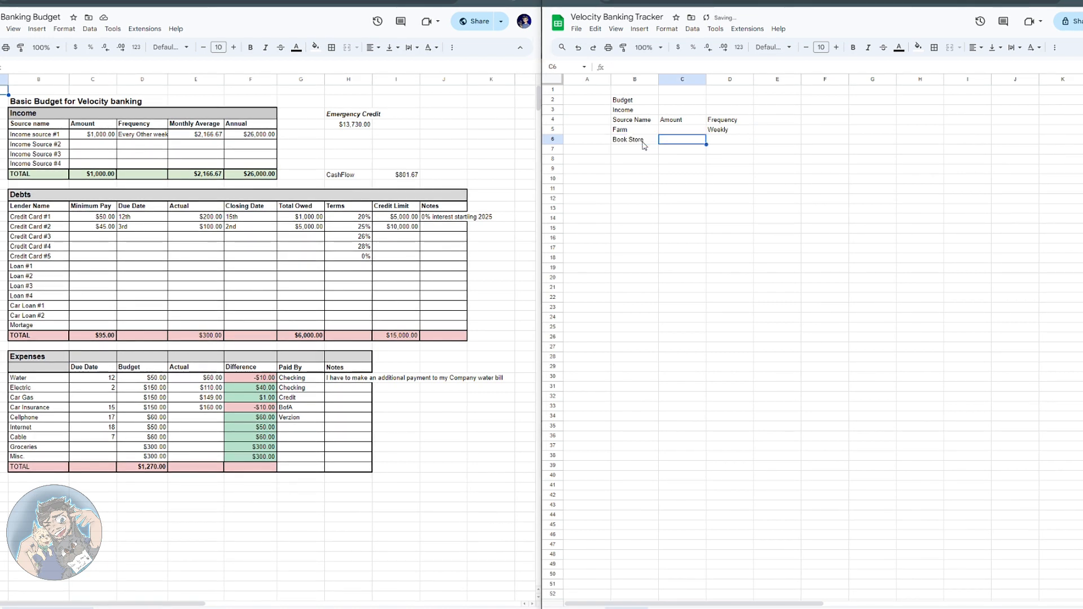
pyautogui.press('Tab')
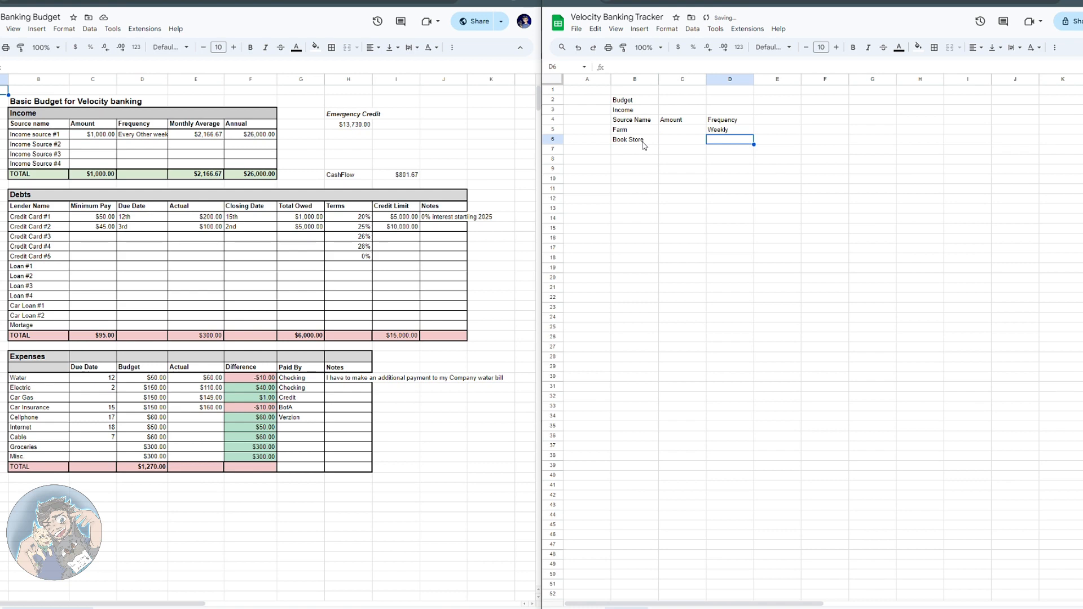
pyautogui.write('Bi-week')
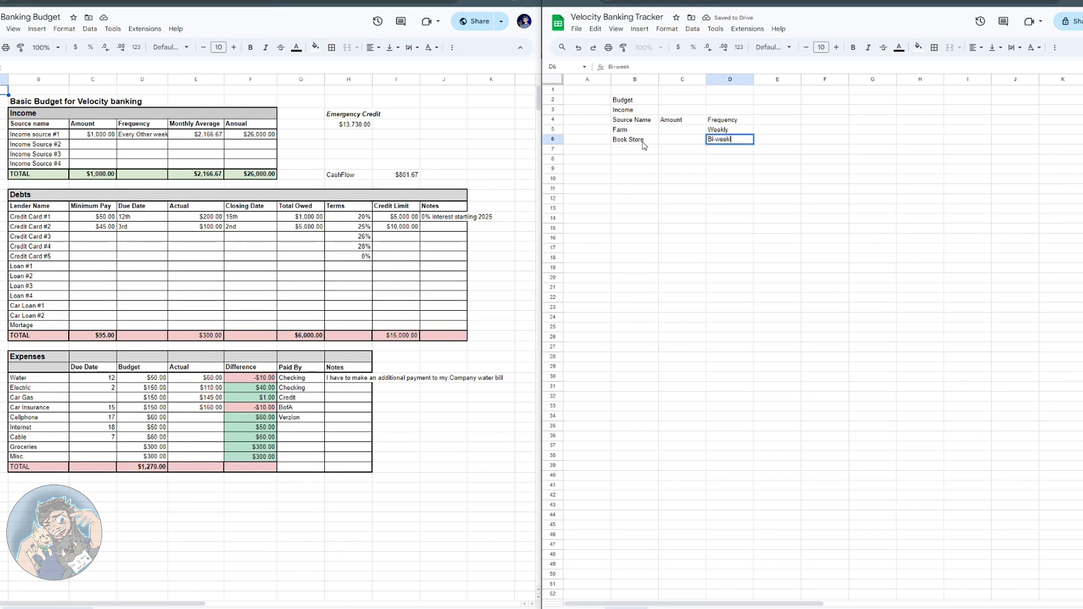
pyautogui.write('ly')
pyautogui.press('Return')
# Step: Add "Disb." as the third income source in row 7 with the frequency "Monthly"
pyautogui.write('D')
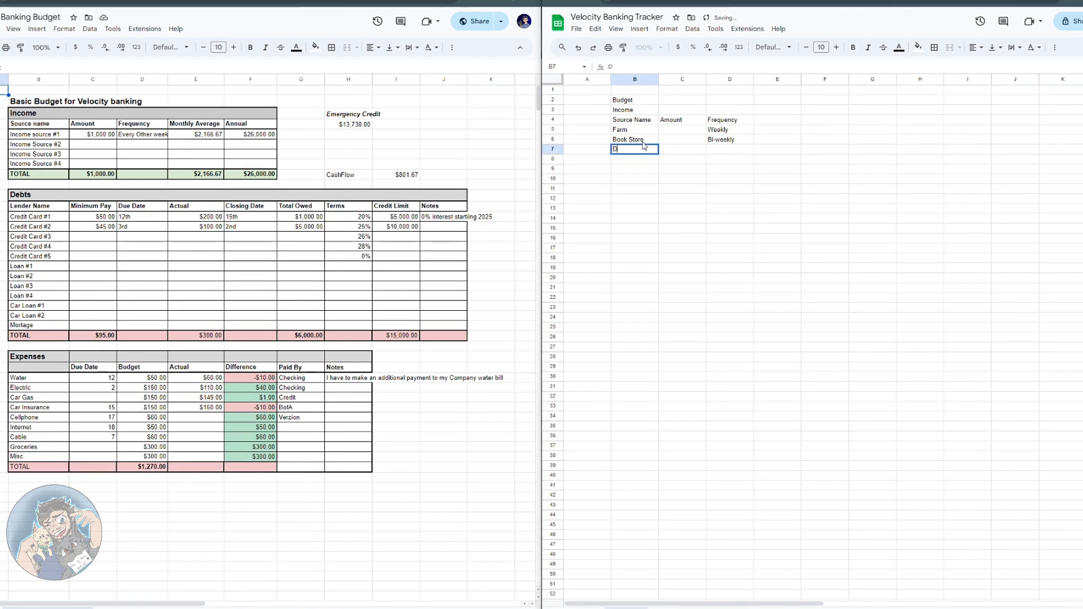
pyautogui.write('isb.')
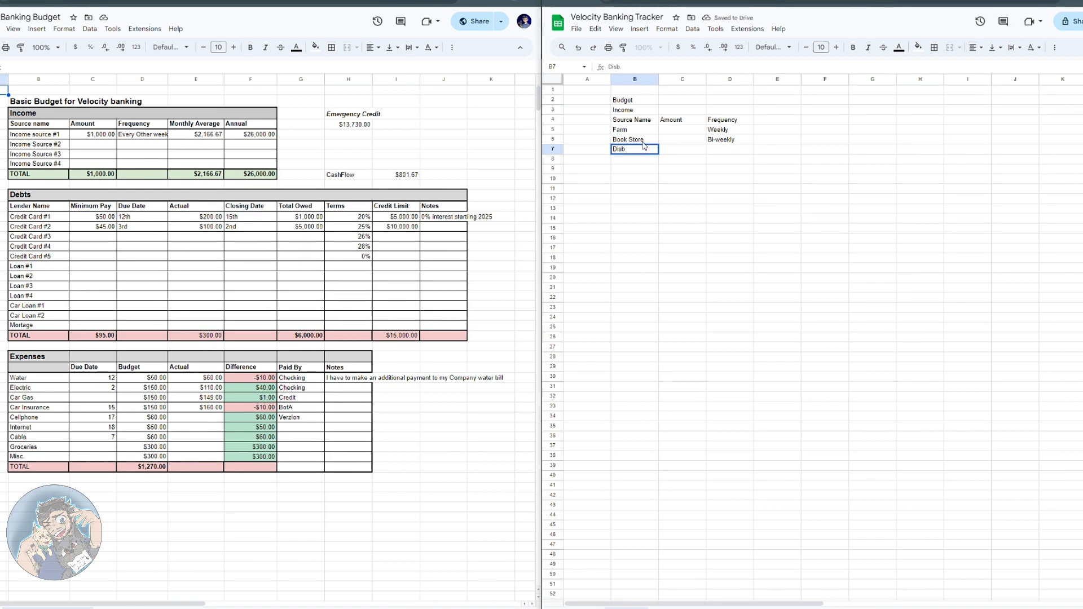
pyautogui.press('Tab')
pyautogui.press('Tab')
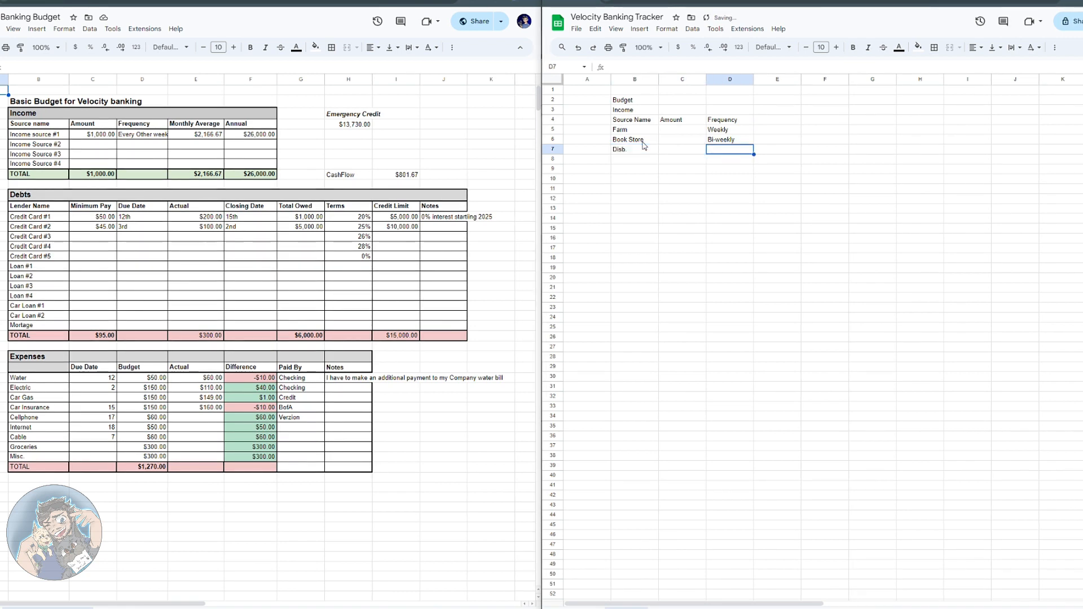
pyautogui.write('Monthl')
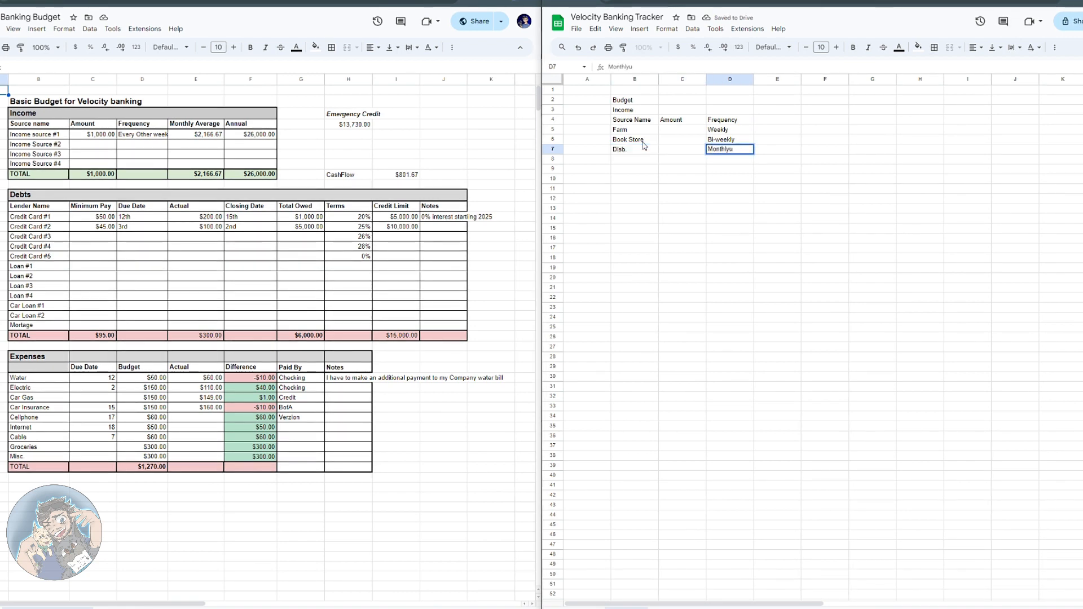
pyautogui.write('y')
pyautogui.press('Left')
pyautogui.press('Left')
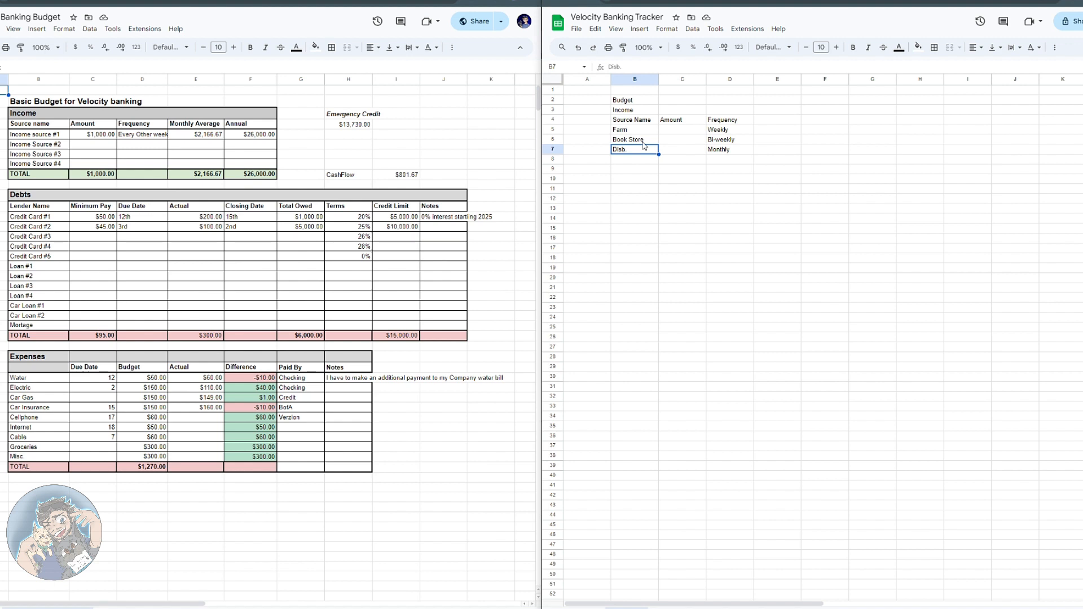
# Step: Fill in the income amounts in column C: 500 for Disb., 2000 for Book Store and 100 for Farm
pyautogui.press('Up')
pyautogui.press('Up')
pyautogui.press('Right')
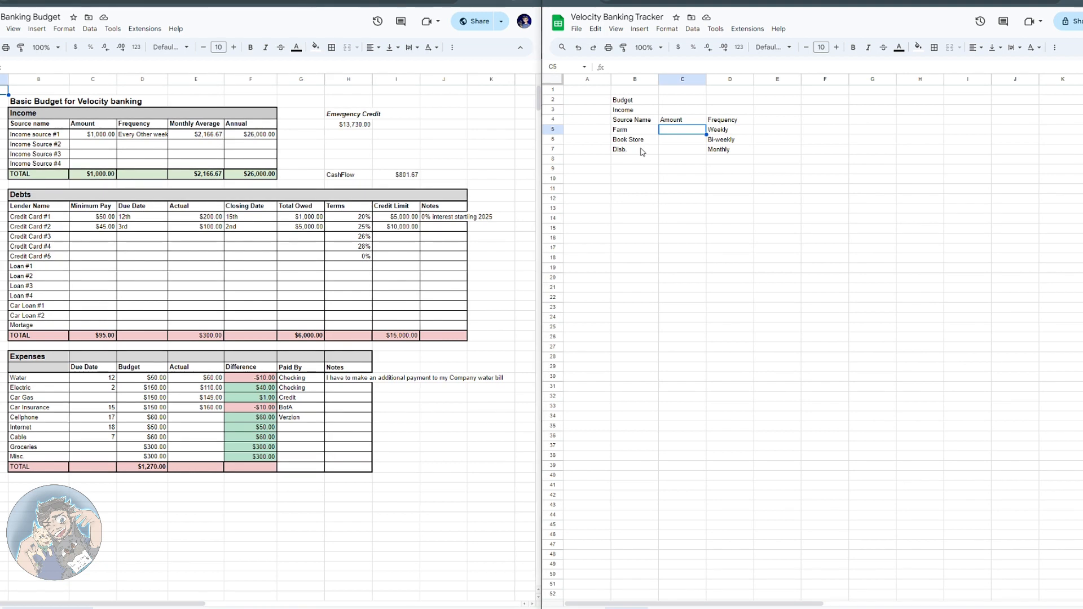
pyautogui.click(642, 150)
pyautogui.click(678, 148)
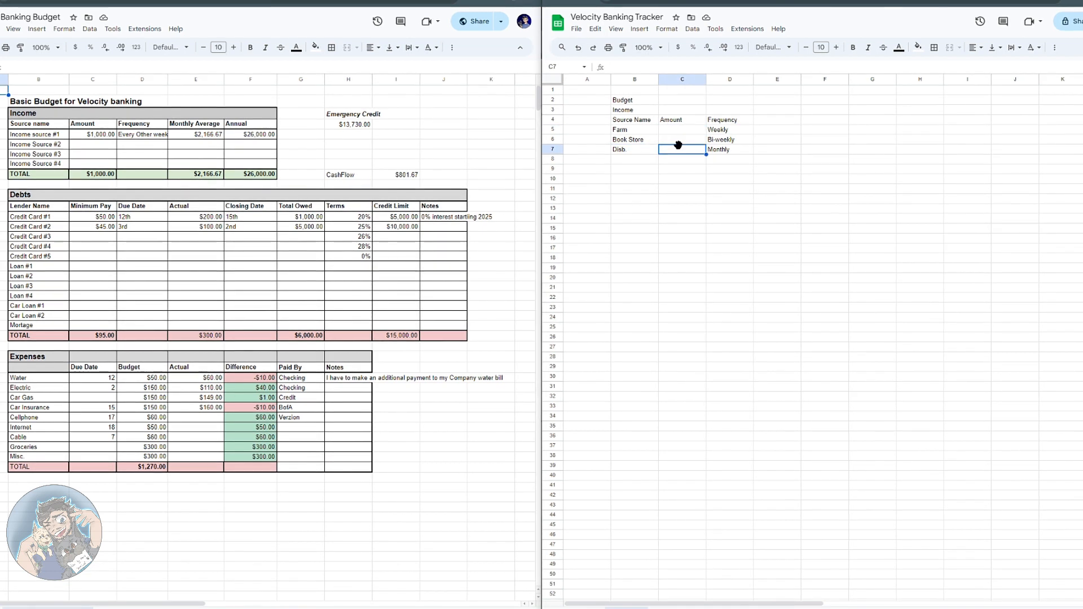
pyautogui.write('500')
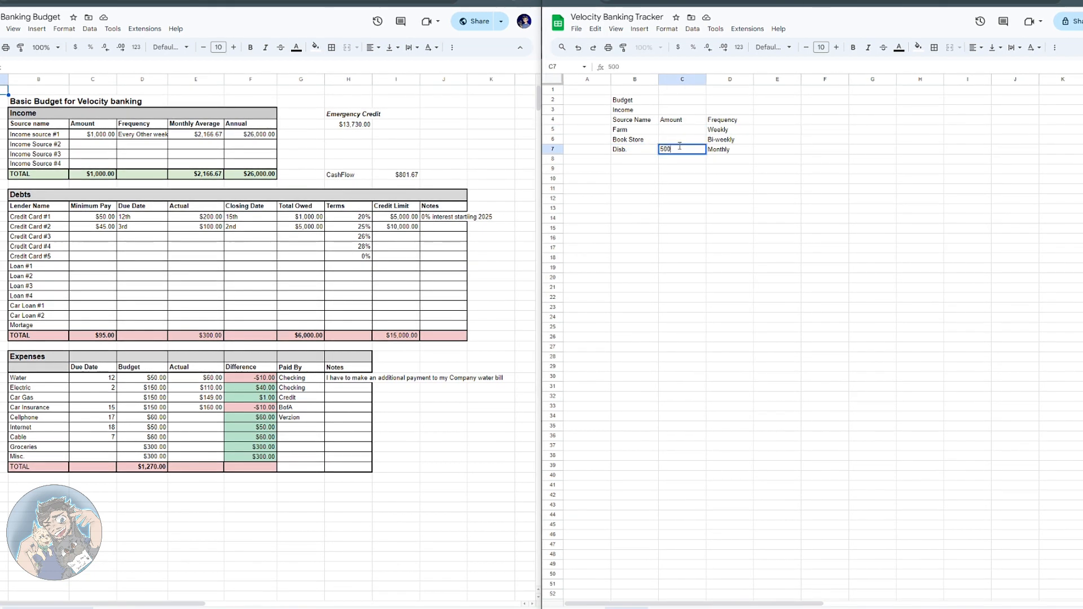
pyautogui.press('Up')
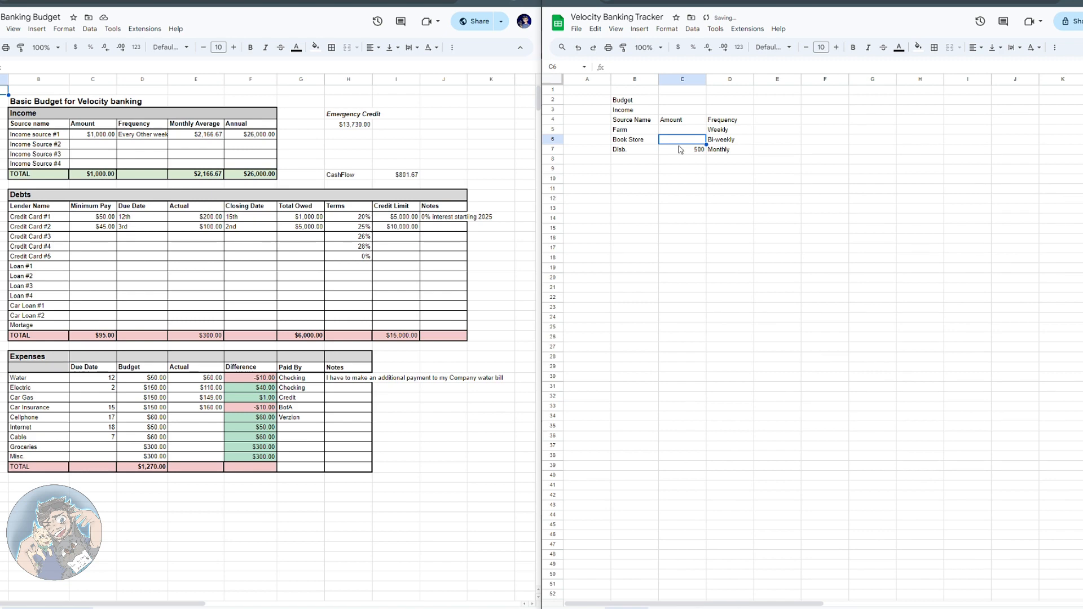
pyautogui.write('200')
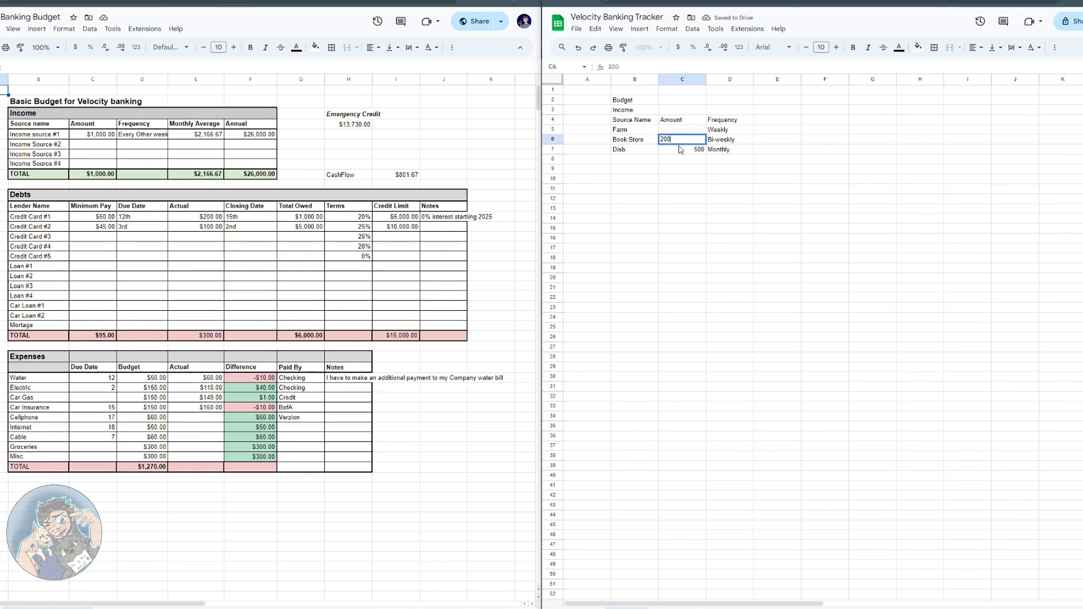
pyautogui.write('0')
pyautogui.press('Up')
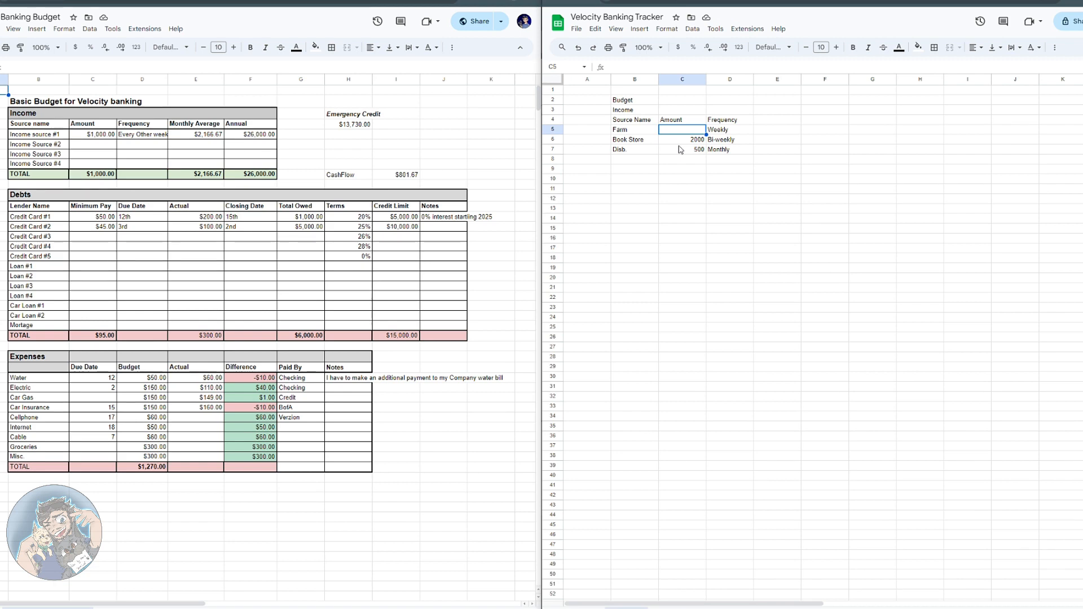
pyautogui.write('00')
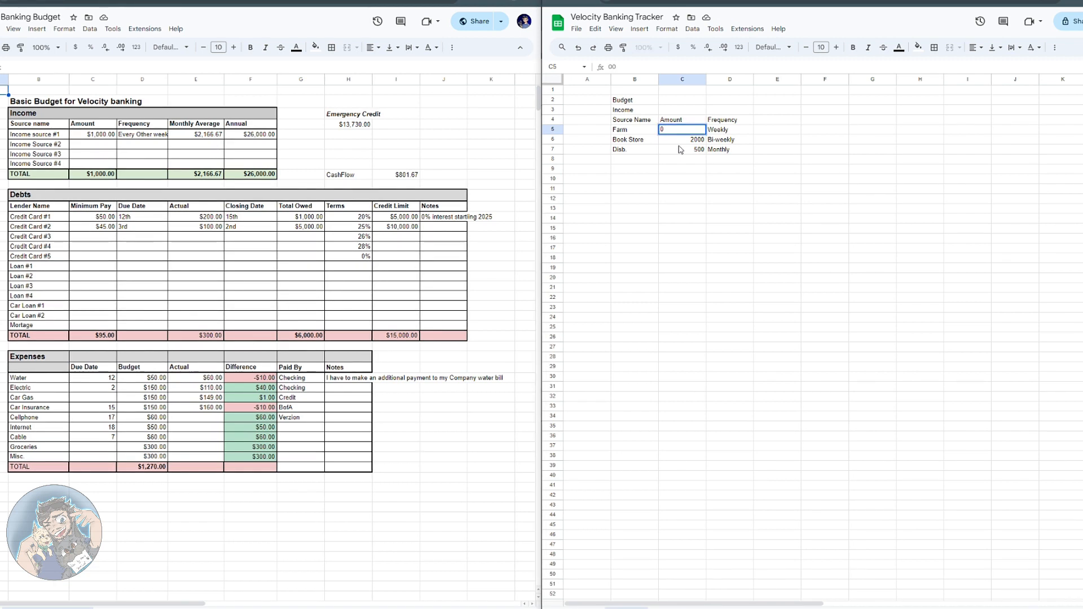
pyautogui.press('BackSpace')
pyautogui.write('100')
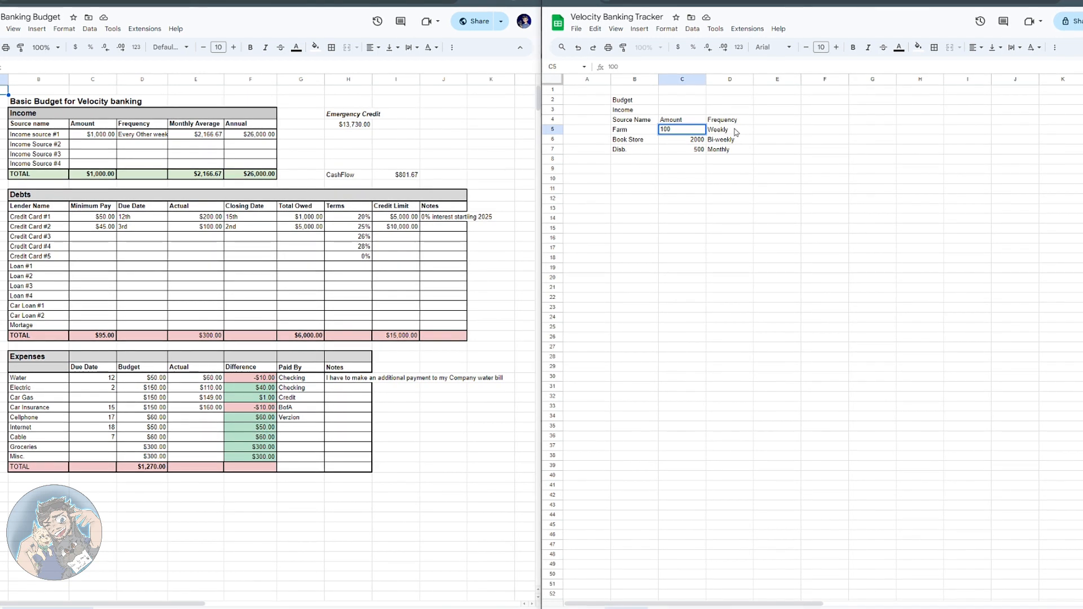
pyautogui.click(886, 132)
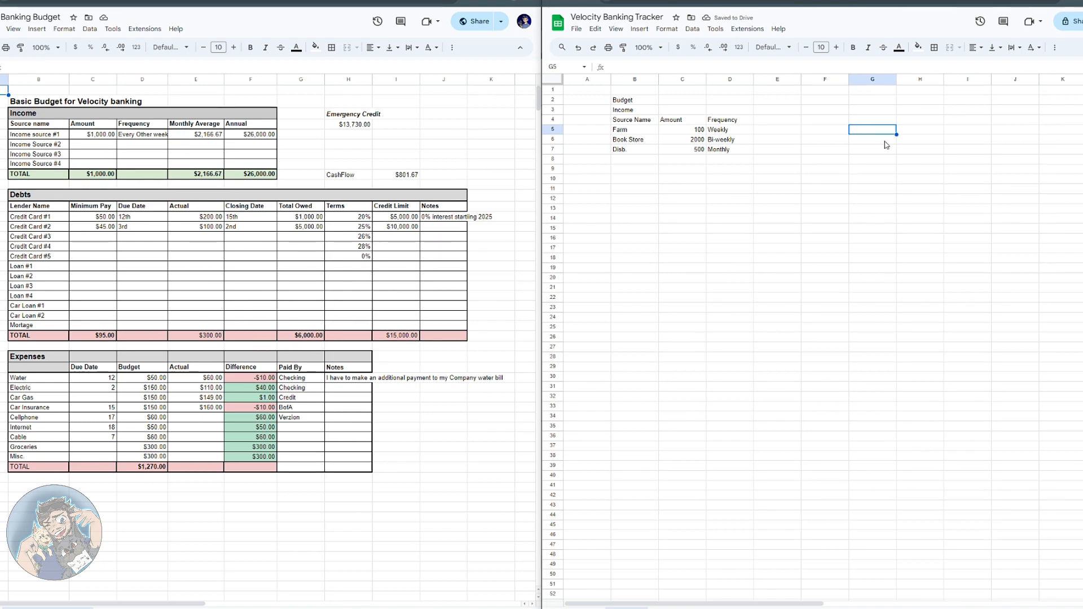
pyautogui.write('100')
pyautogui.press('Return')
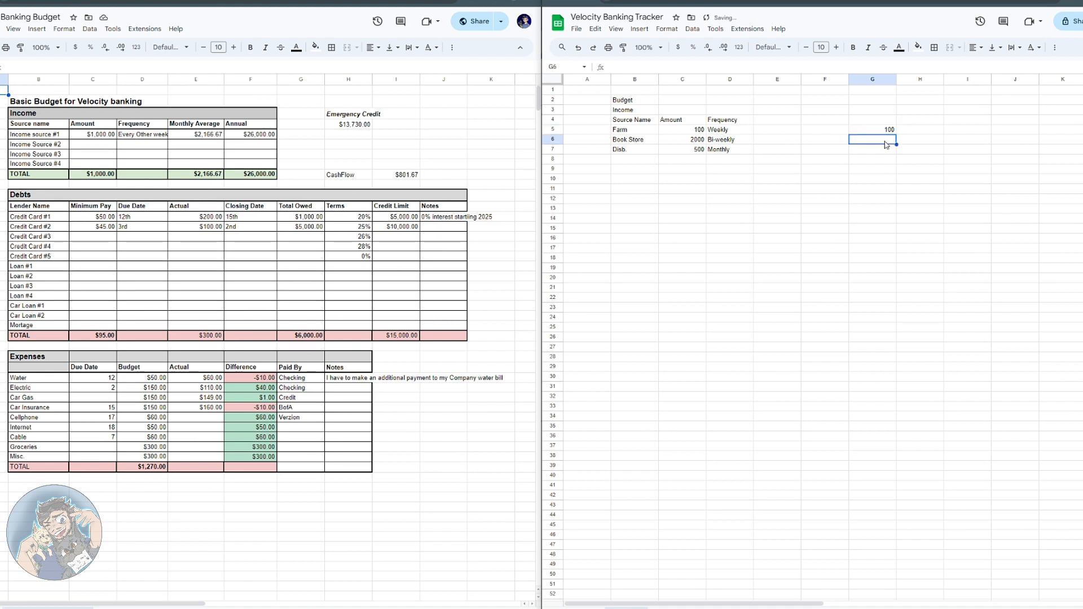
pyautogui.press('Down')
pyautogui.press('Down')
pyautogui.press('Down')
pyautogui.press('Down')
pyautogui.press('Up')
pyautogui.press('Up')
pyautogui.press('Up')
pyautogui.press('Up')
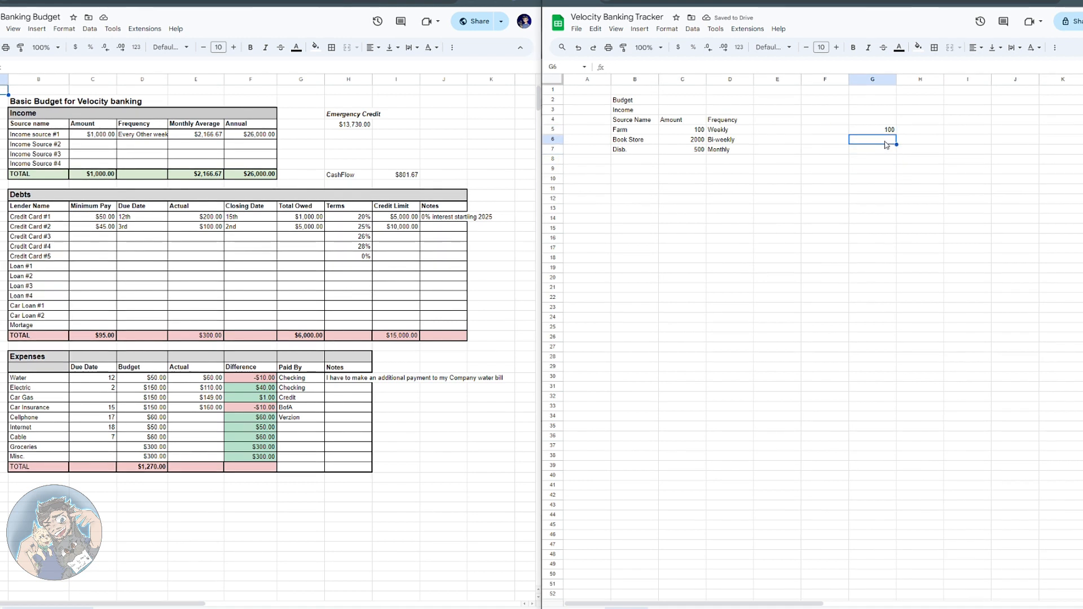
pyautogui.press('Up')
pyautogui.press('Delete')
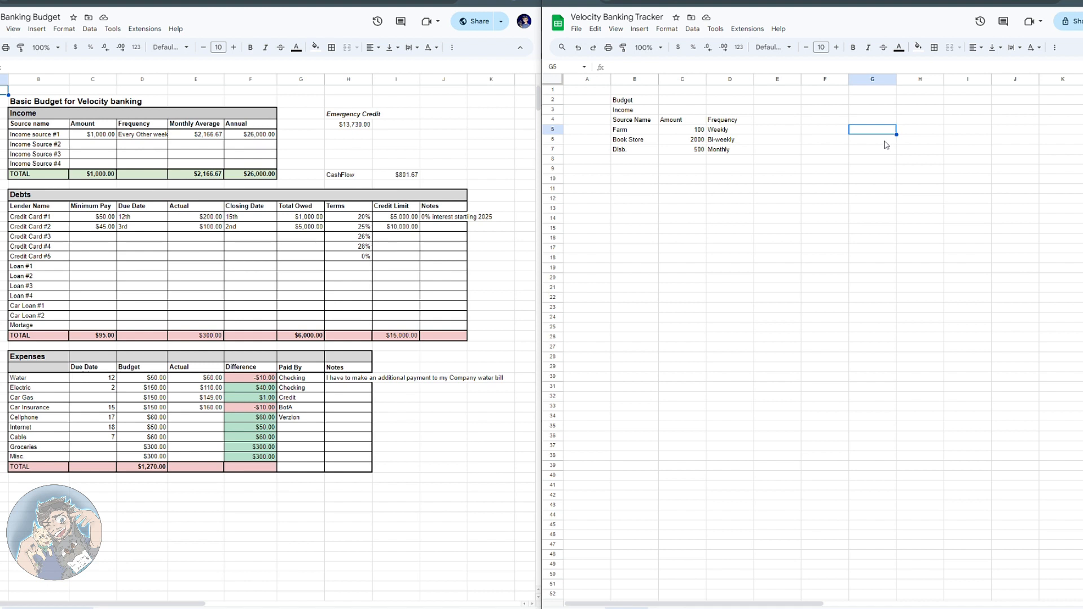
# Step: Enter the sample numbers 100, 200, 50 and 400 down cells G5 to G8
pyautogui.write('100')
pyautogui.press('Return')
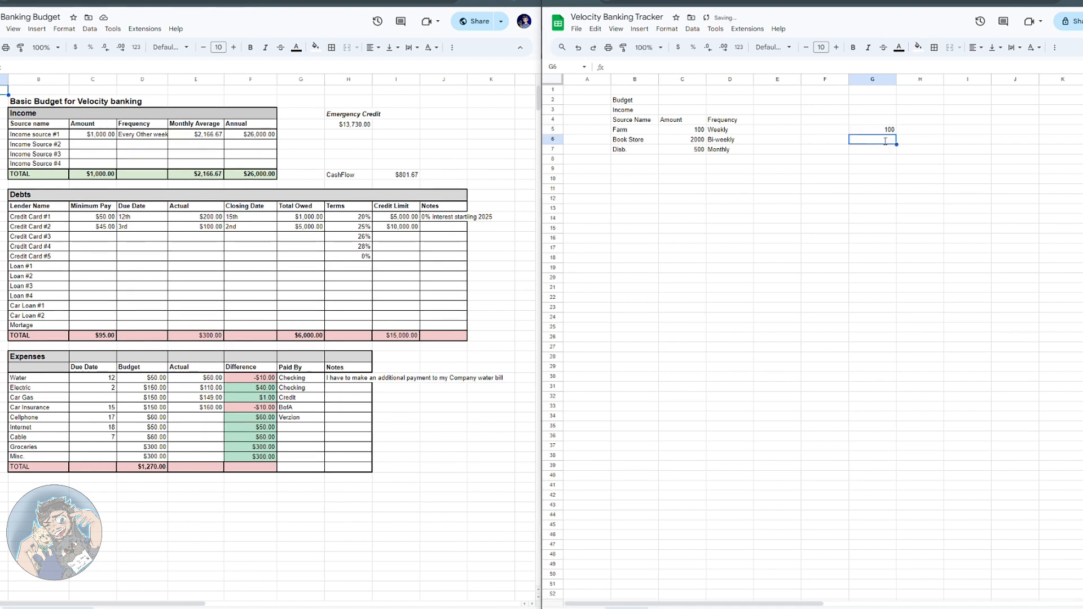
pyautogui.write('200')
pyautogui.press('Return')
pyautogui.write('500')
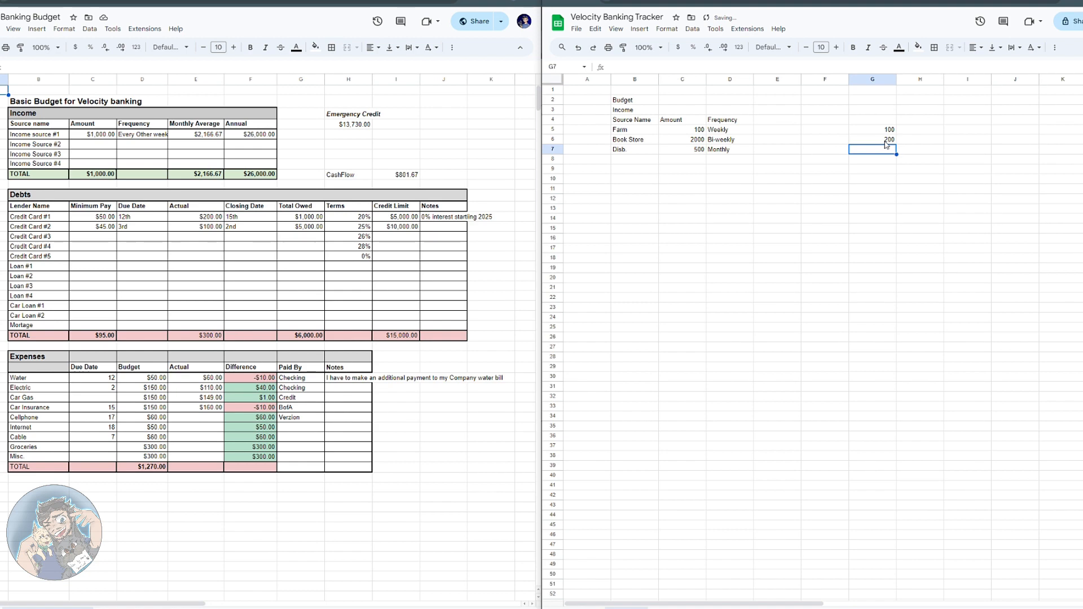
pyautogui.press('Return')
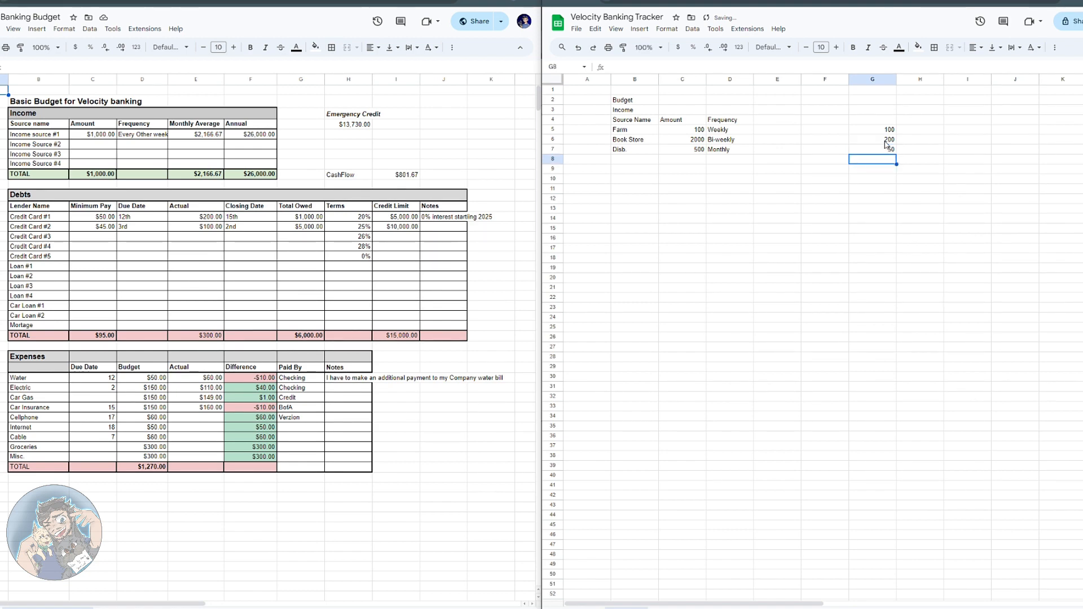
pyautogui.write('400')
pyautogui.press('Return')
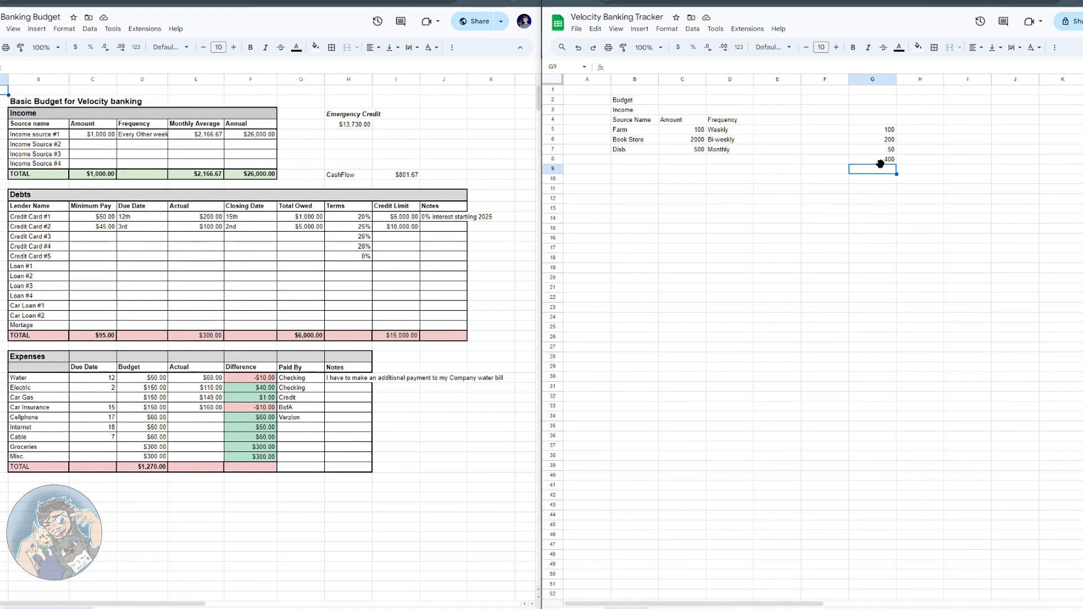
# Step: Write a formula in G9 that adds the four sample cells individually, =G5+G6+G7+G8
pyautogui.write('=')
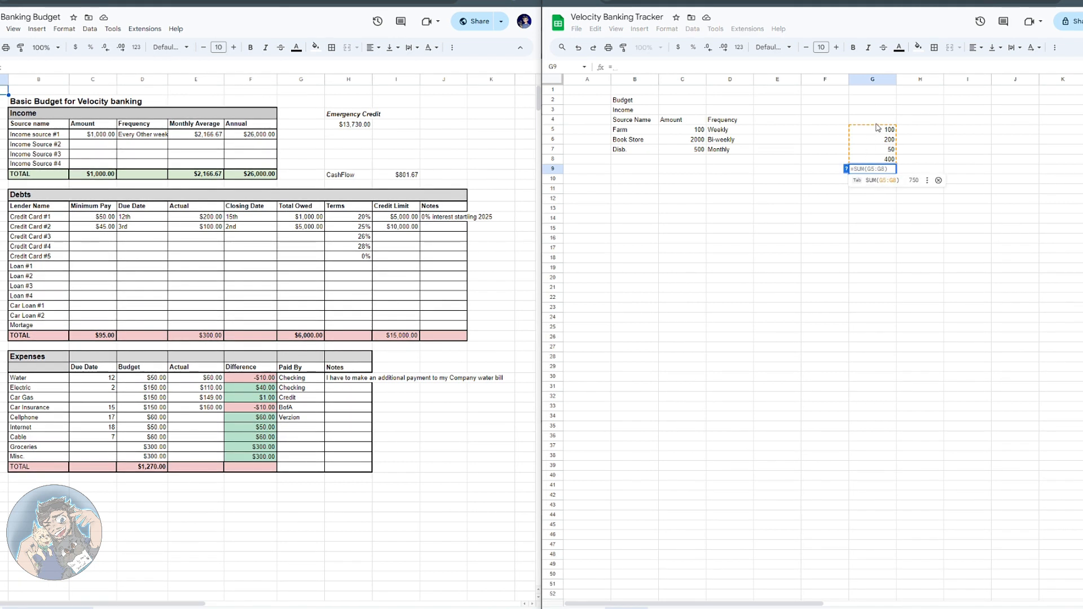
pyautogui.click(879, 131)
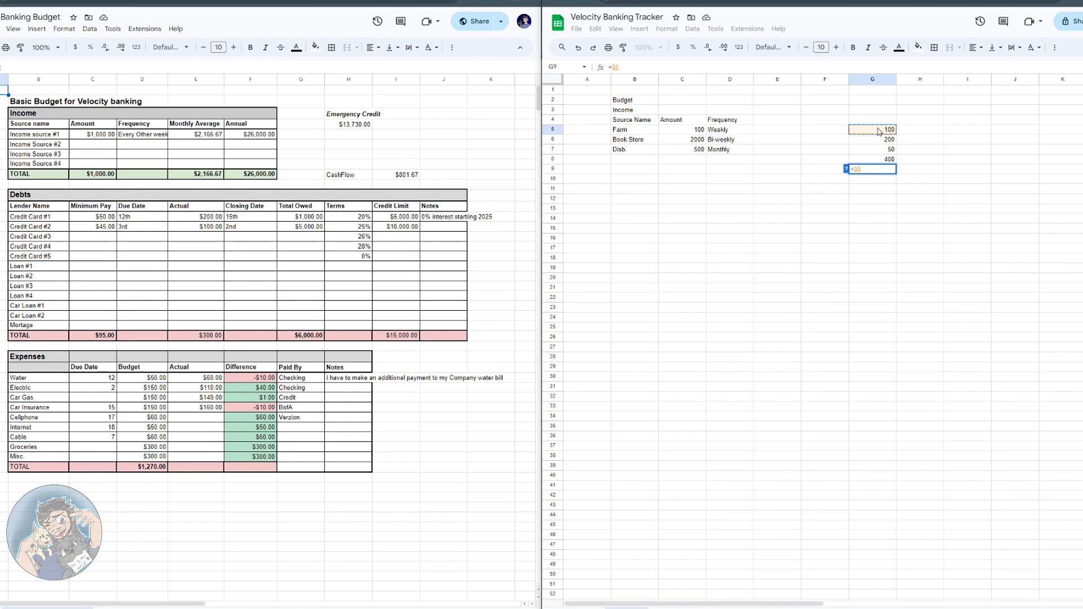
pyautogui.write('+')
pyautogui.click(879, 140)
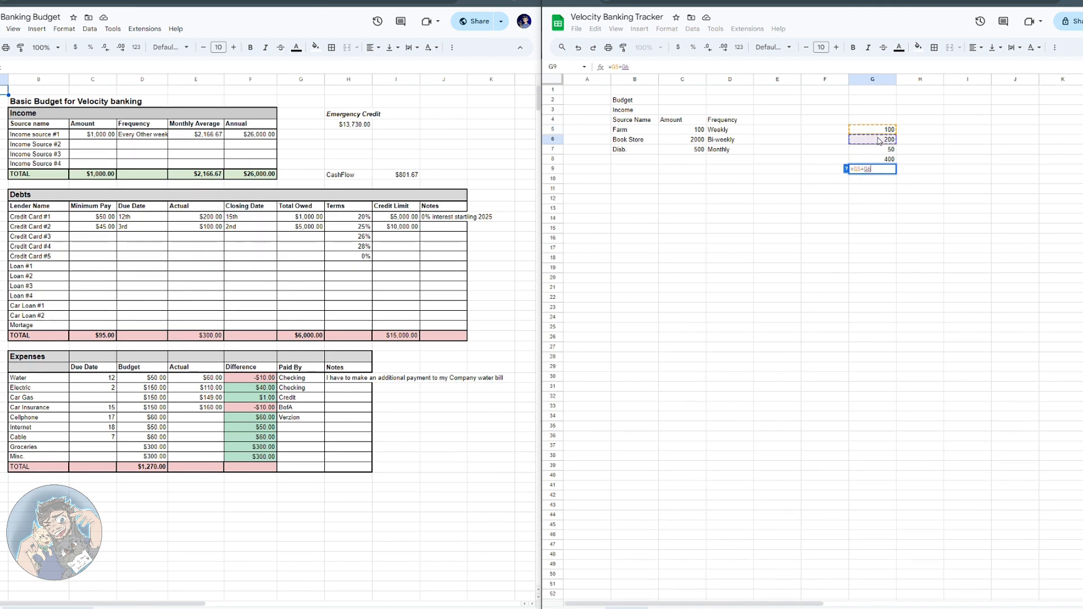
pyautogui.write('+')
pyautogui.click(880, 151)
pyautogui.write('+')
pyautogui.click(880, 160)
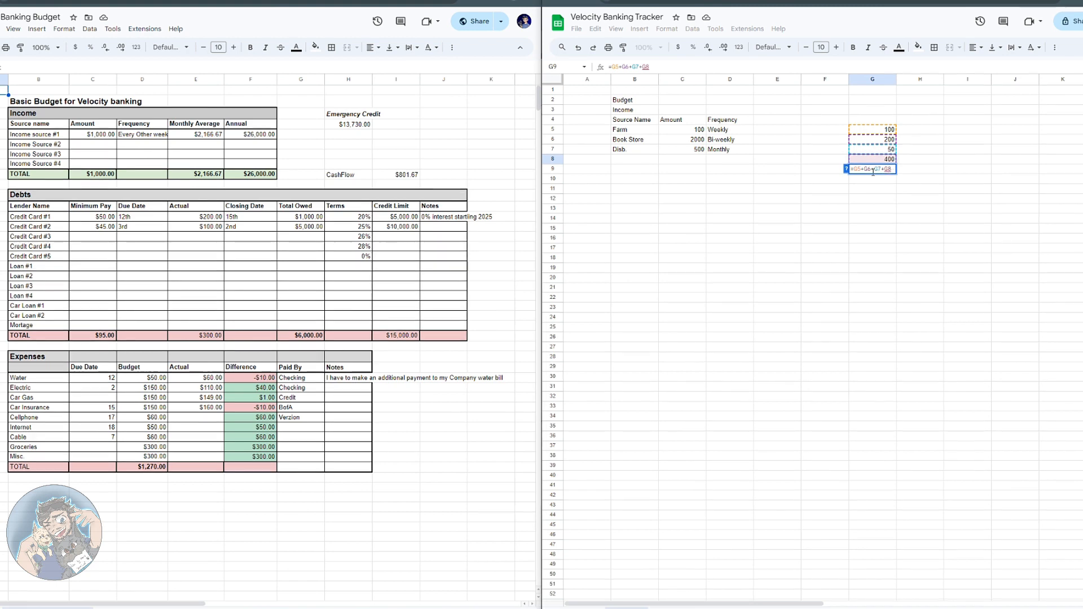
pyautogui.moveTo(892, 169); pyautogui.dragTo(836, 167)
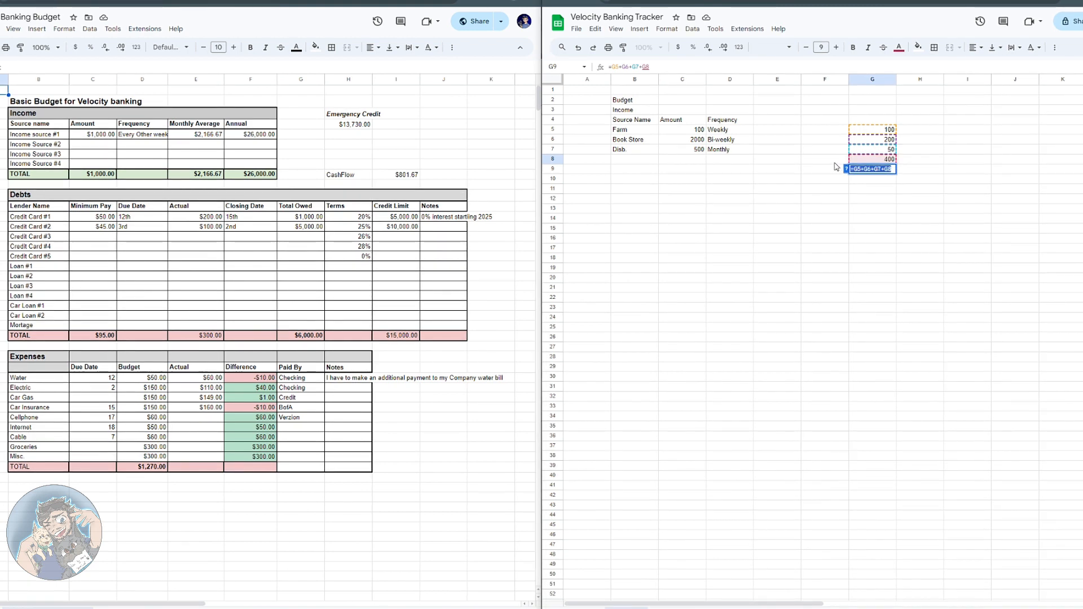
pyautogui.write('=')
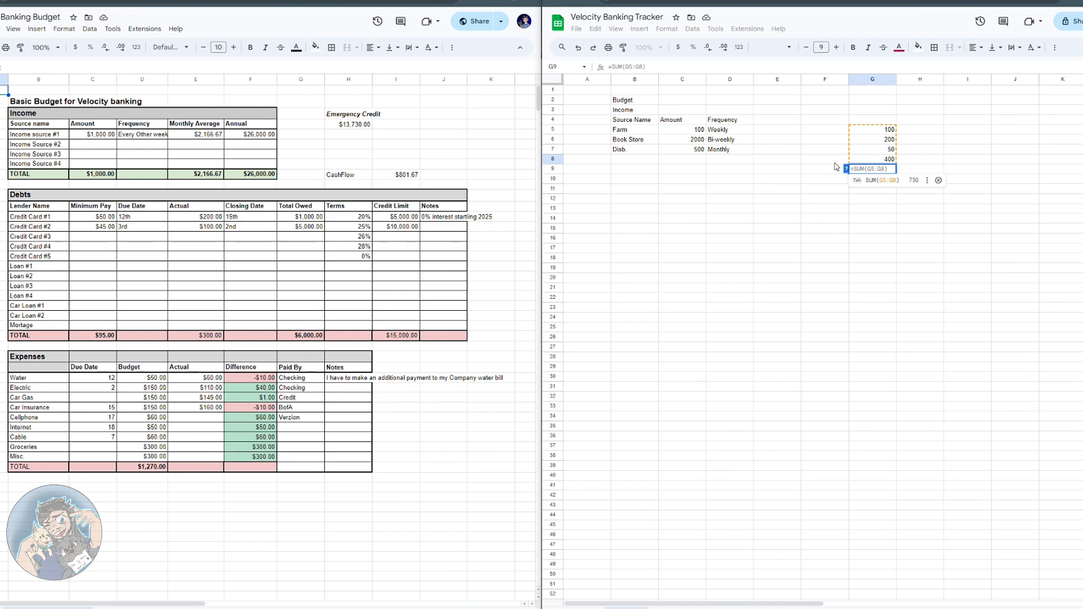
pyautogui.write('av')
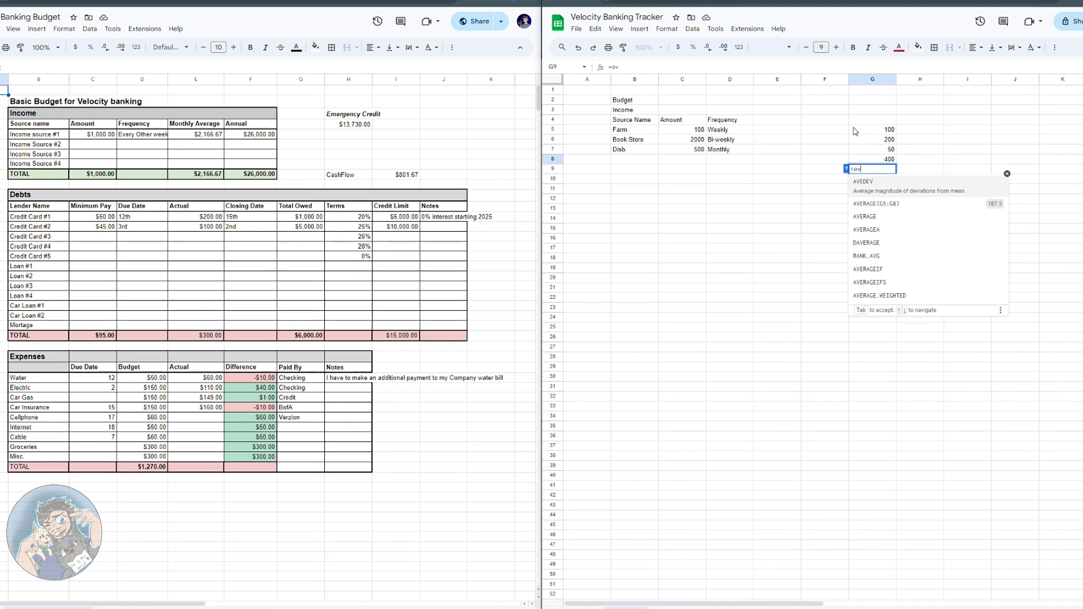
pyautogui.click(552, 129)
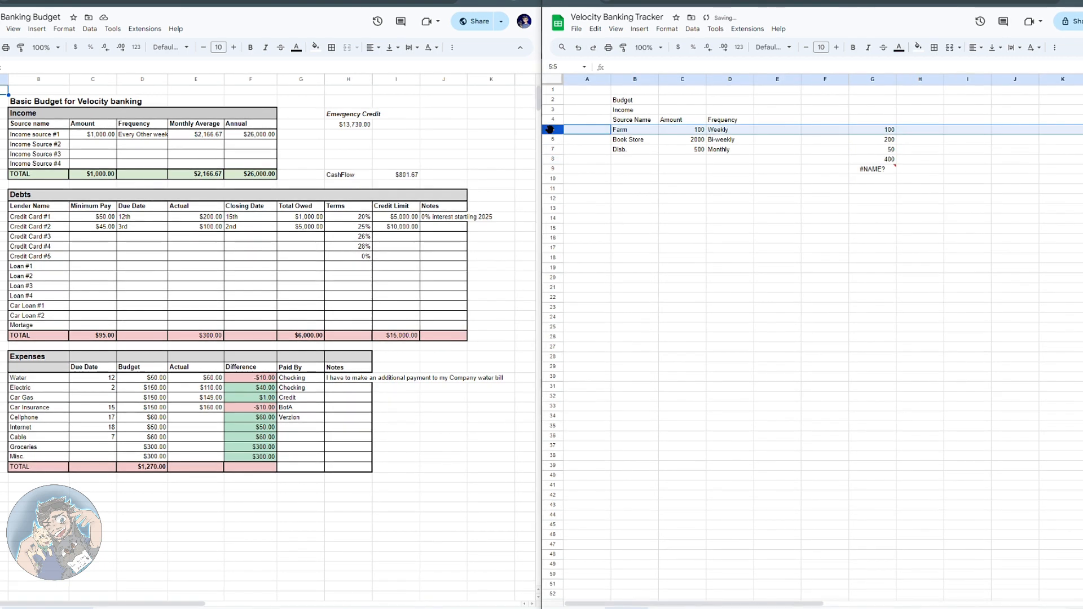
pyautogui.click(863, 80)
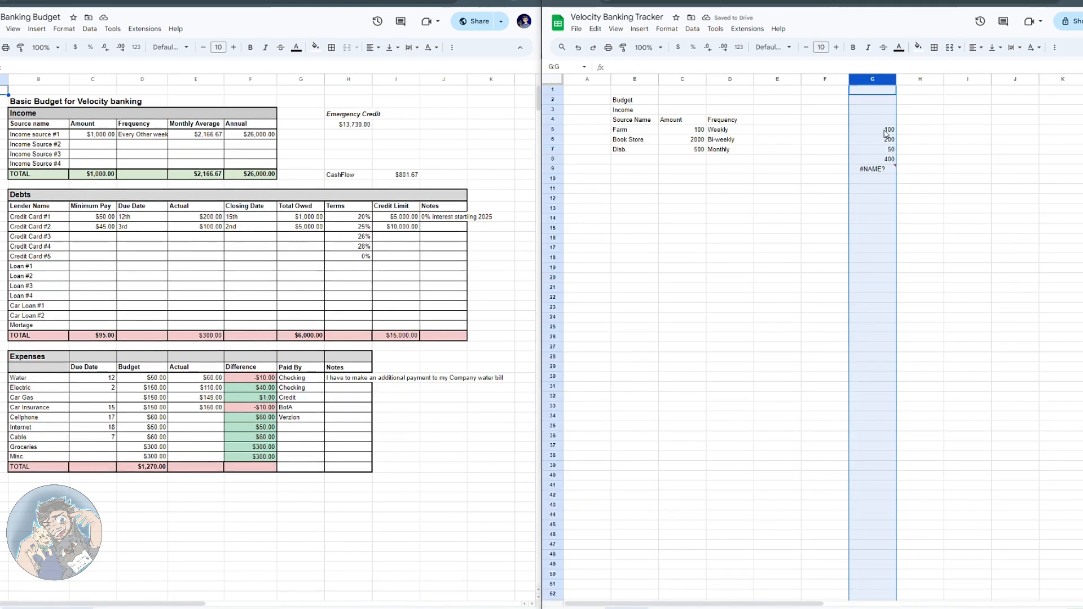
pyautogui.click(552, 131)
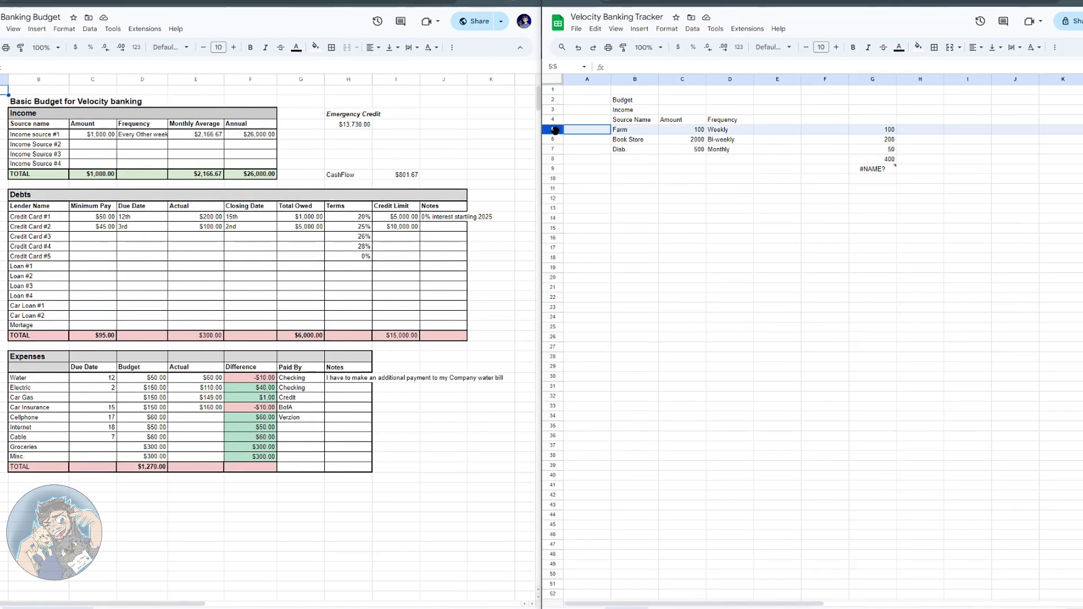
# Step: Replace the content of G9 with an AVERAGE formula covering the sample cells G5 to G8
pyautogui.click(878, 168)
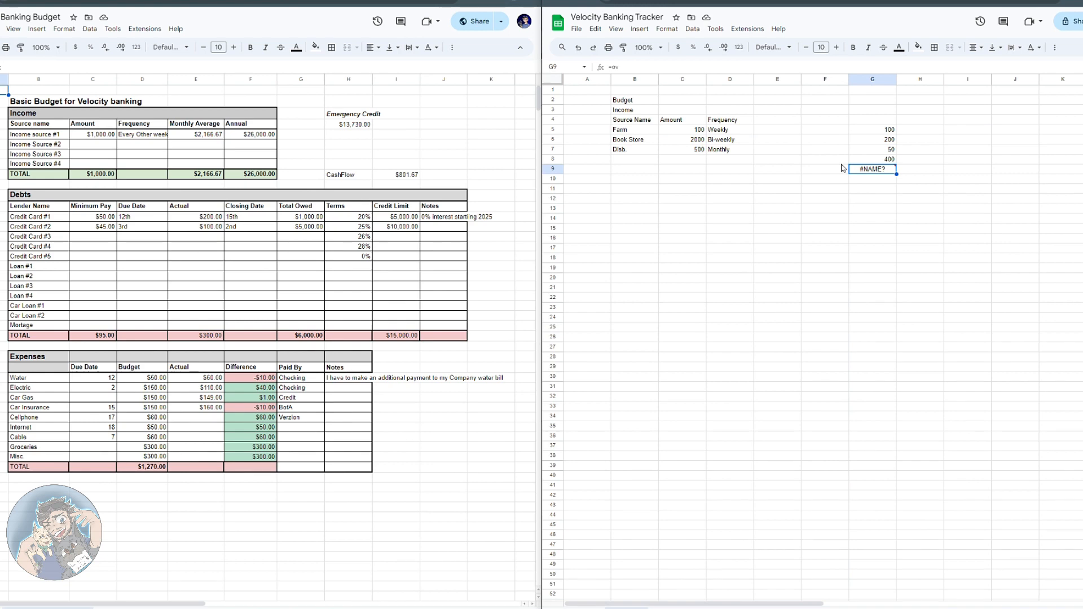
pyautogui.write('=av')
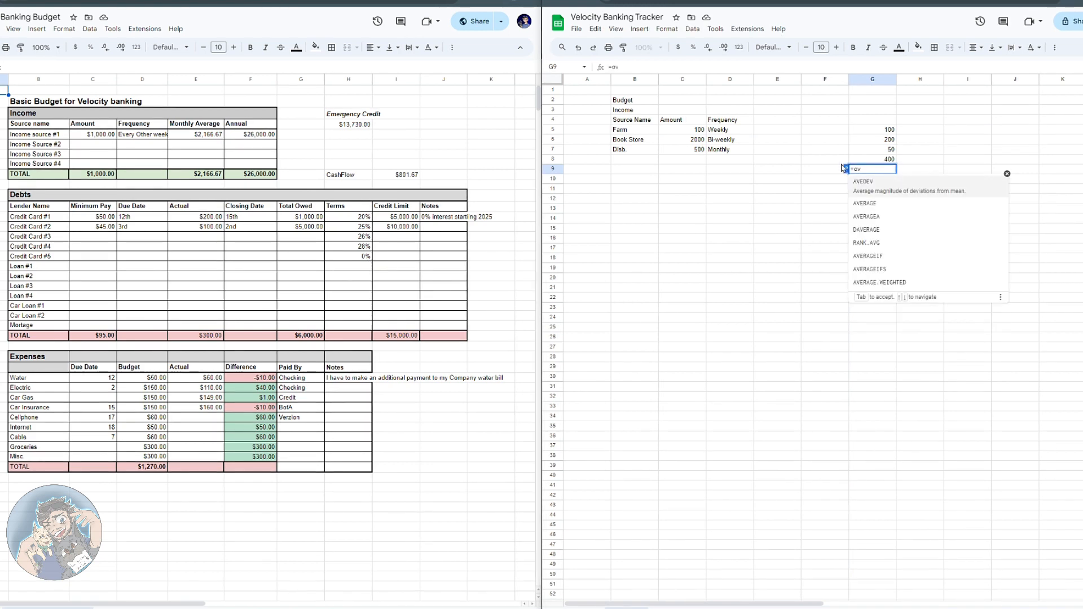
pyautogui.click(865, 198)
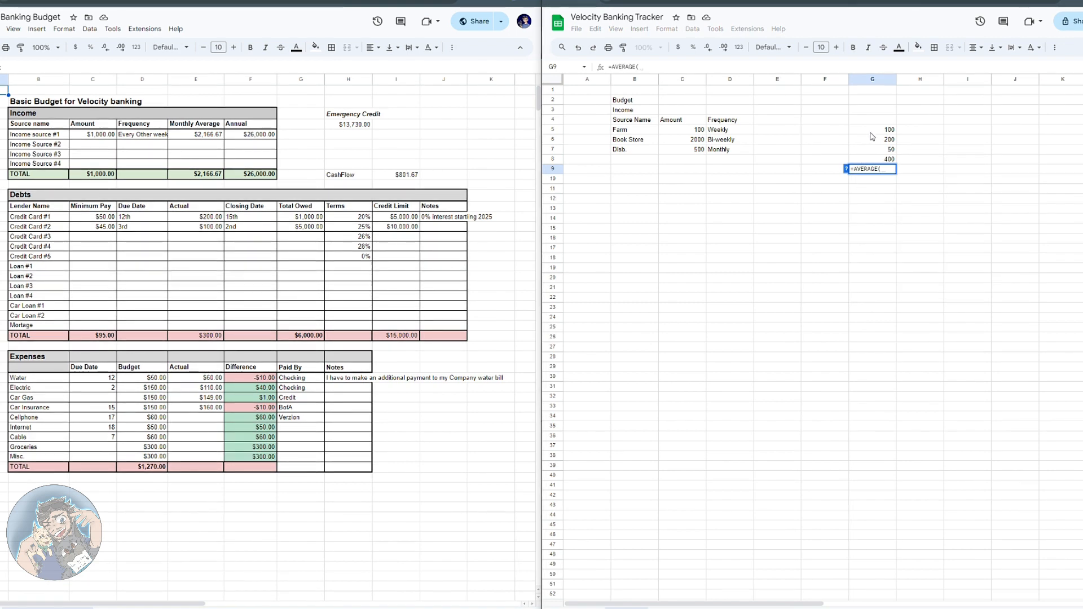
pyautogui.moveTo(873, 133); pyautogui.dragTo(873, 162)
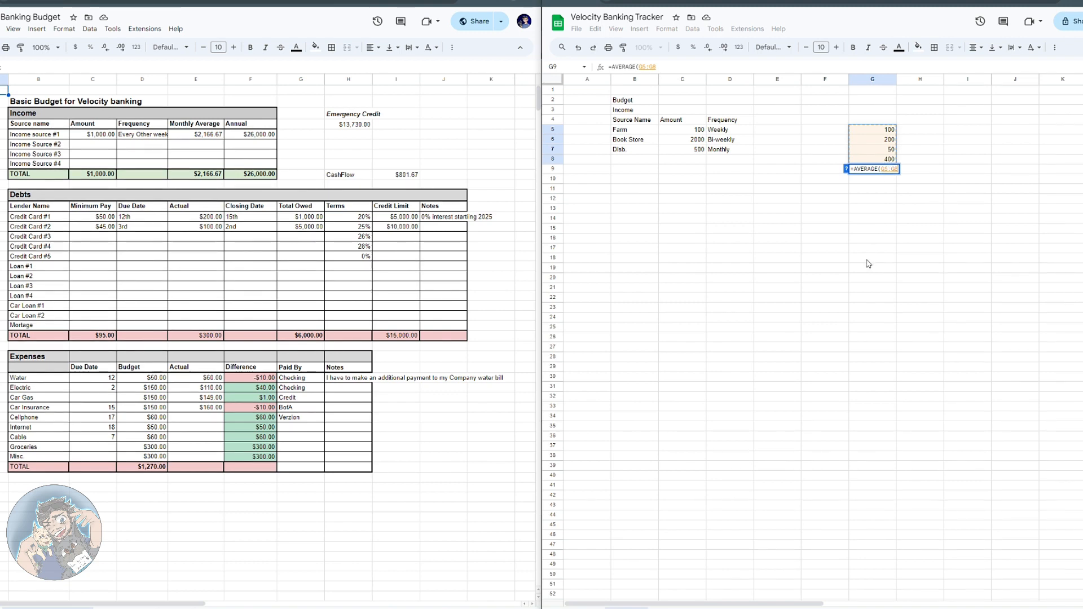
pyautogui.press('Return')
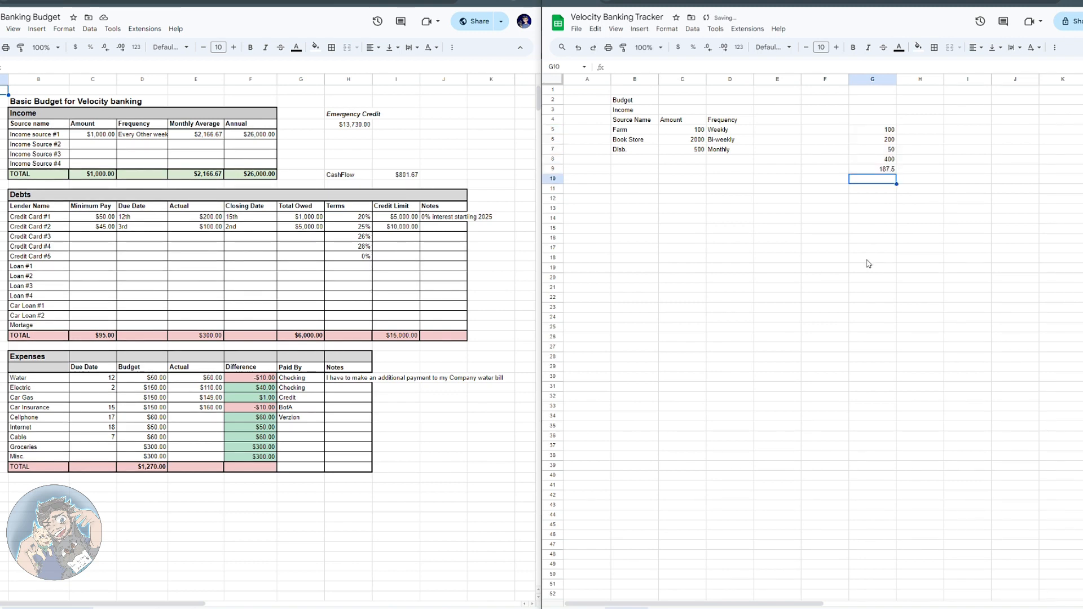
pyautogui.click(870, 173)
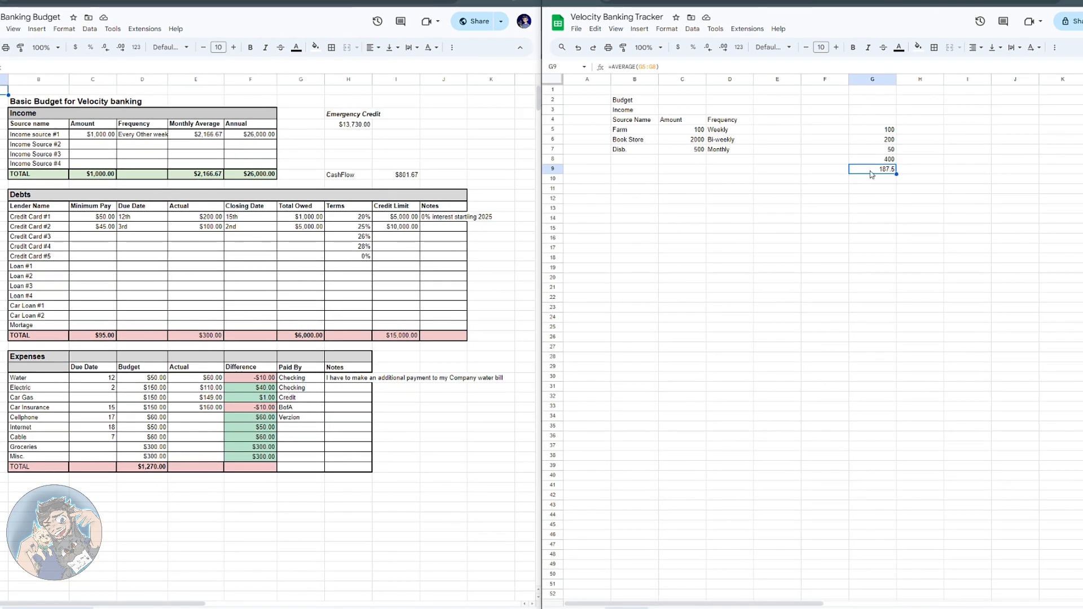
pyautogui.click(684, 130)
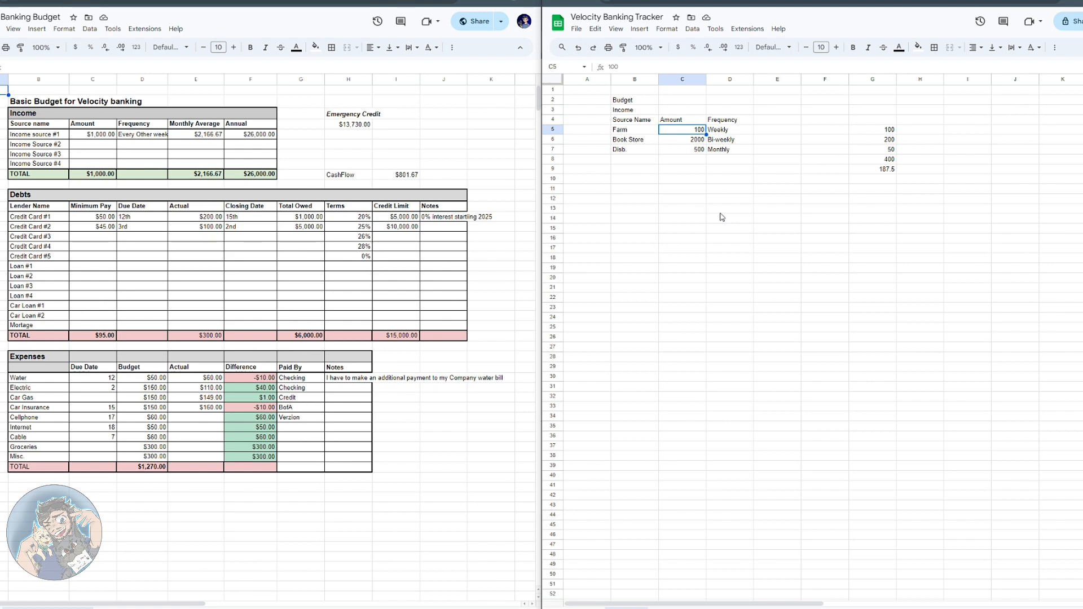
pyautogui.click(885, 170)
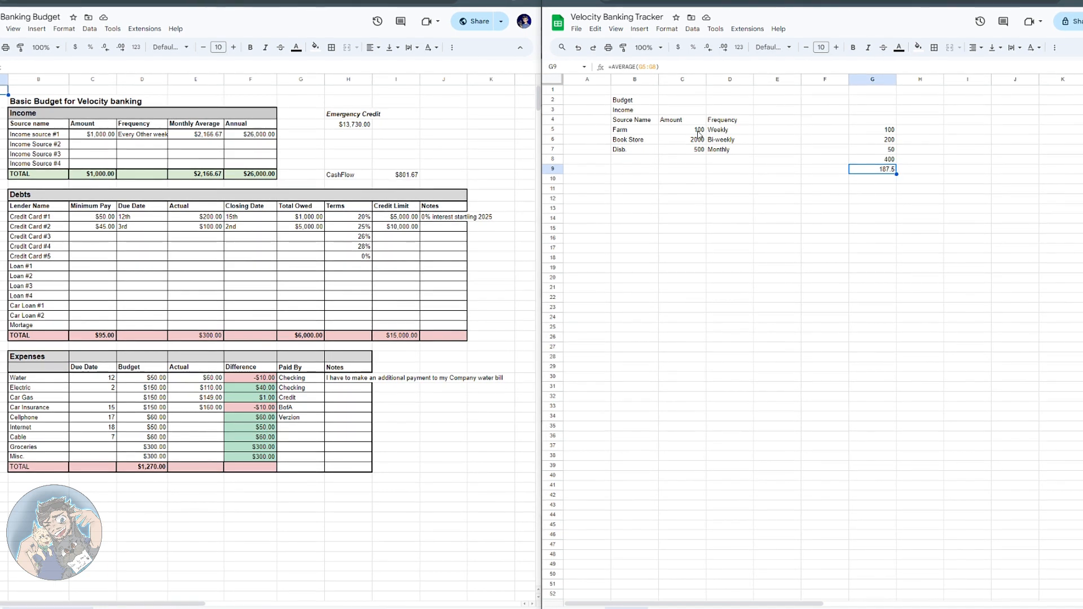
# Step: Clear the sample numbers and the practice formula from cells G5 to G9
pyautogui.click(882, 150)
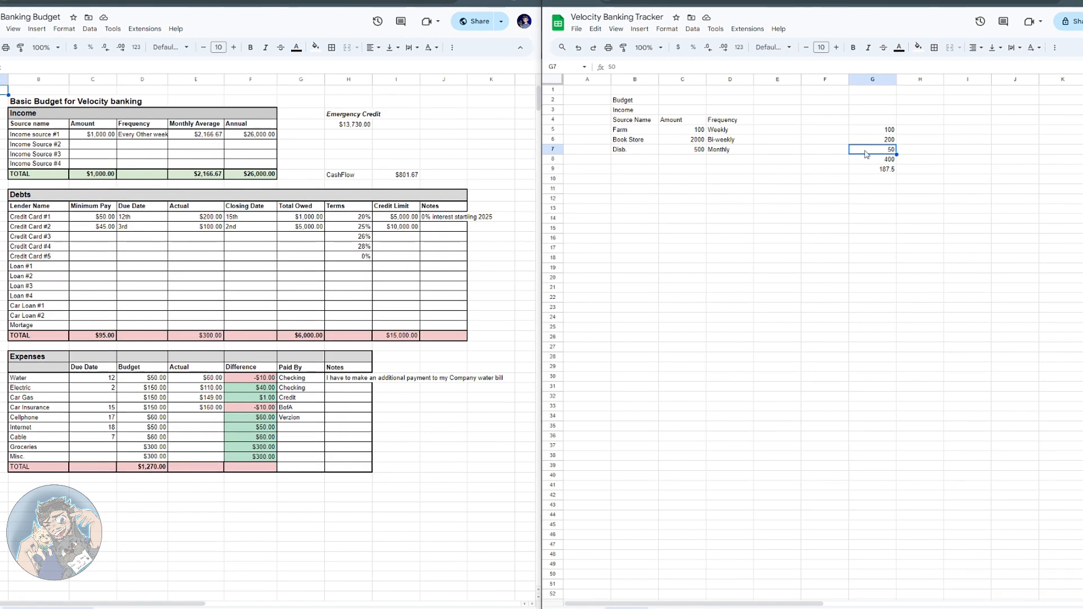
pyautogui.moveTo(873, 130); pyautogui.dragTo(875, 175)
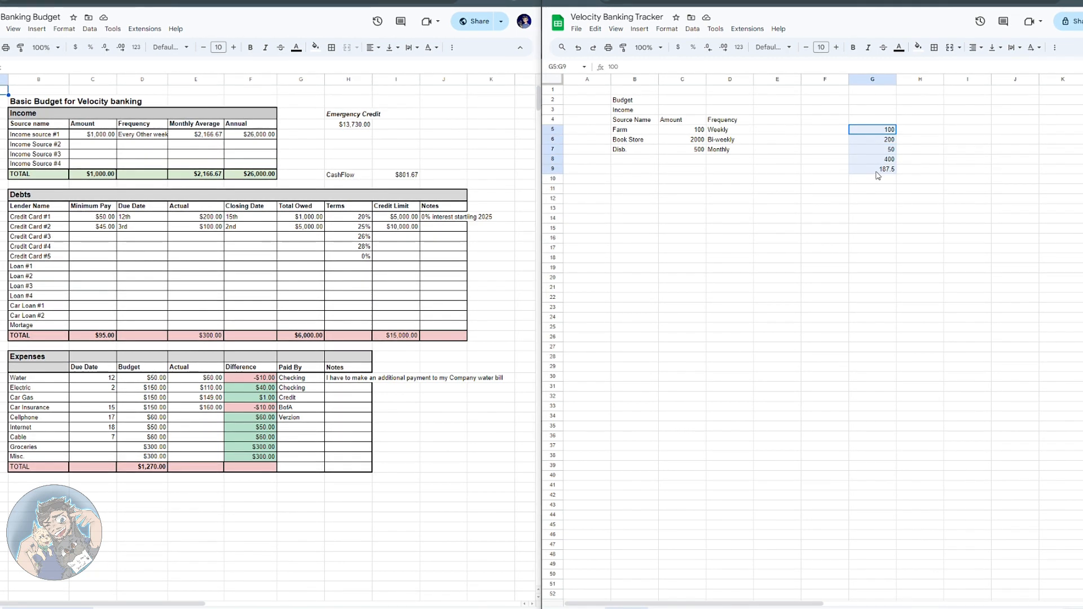
pyautogui.press('Delete')
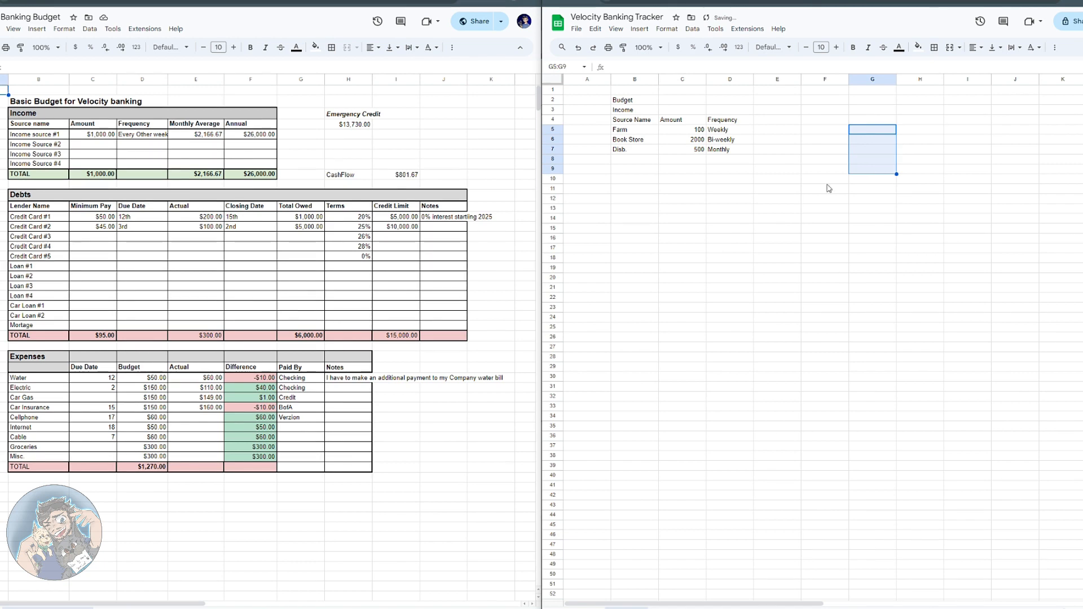
pyautogui.click(690, 160)
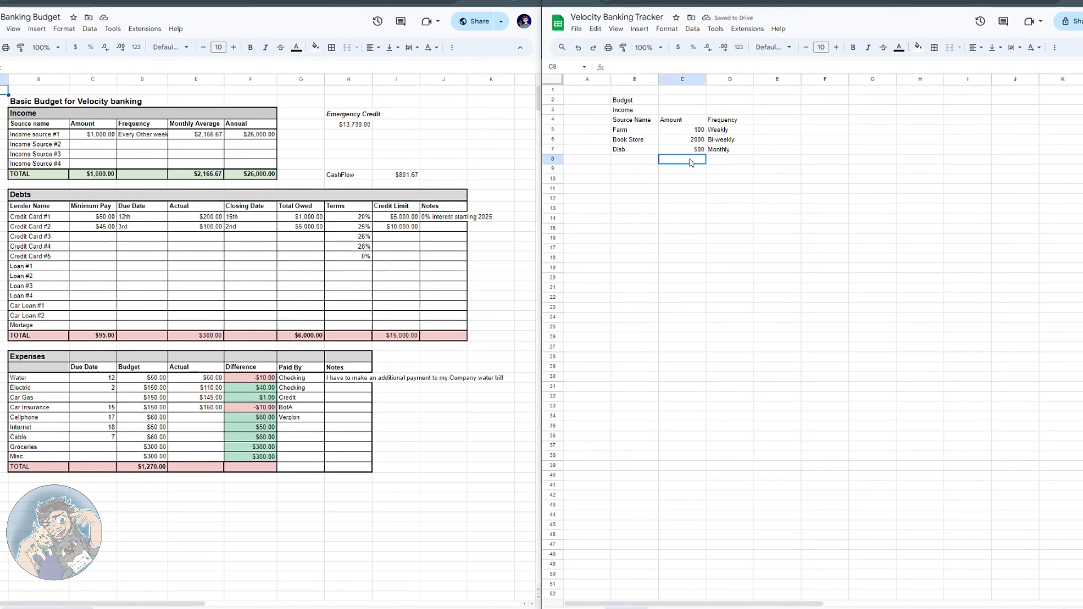
# Step: Add the column heading "Monthly Average" in E4, beside the Frequency heading
pyautogui.click(679, 129)
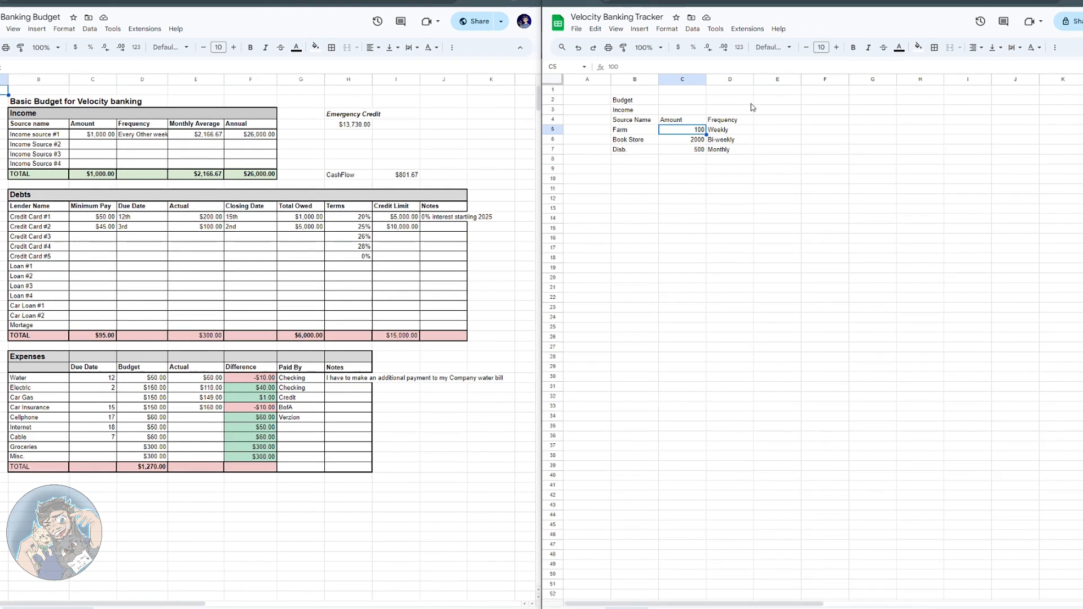
pyautogui.click(772, 119)
pyautogui.write('Mont')
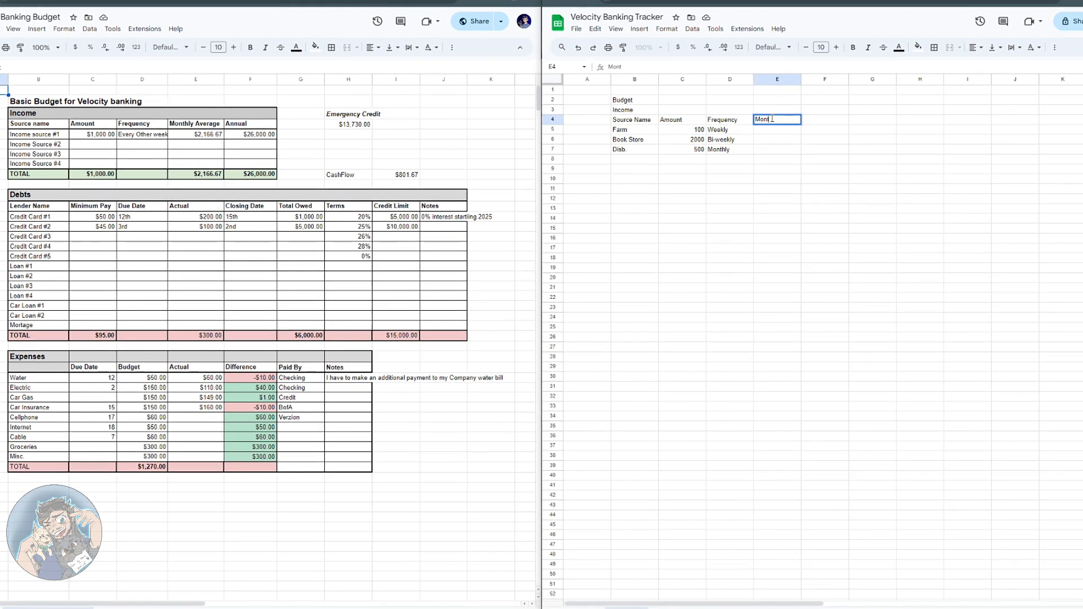
pyautogui.write('hly Average')
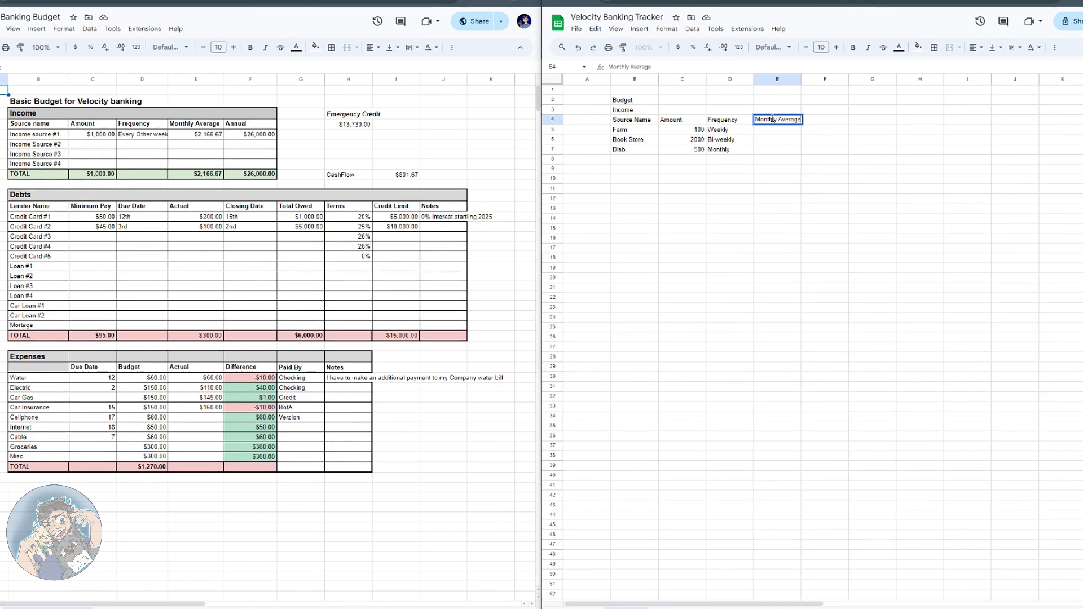
pyautogui.press('Return')
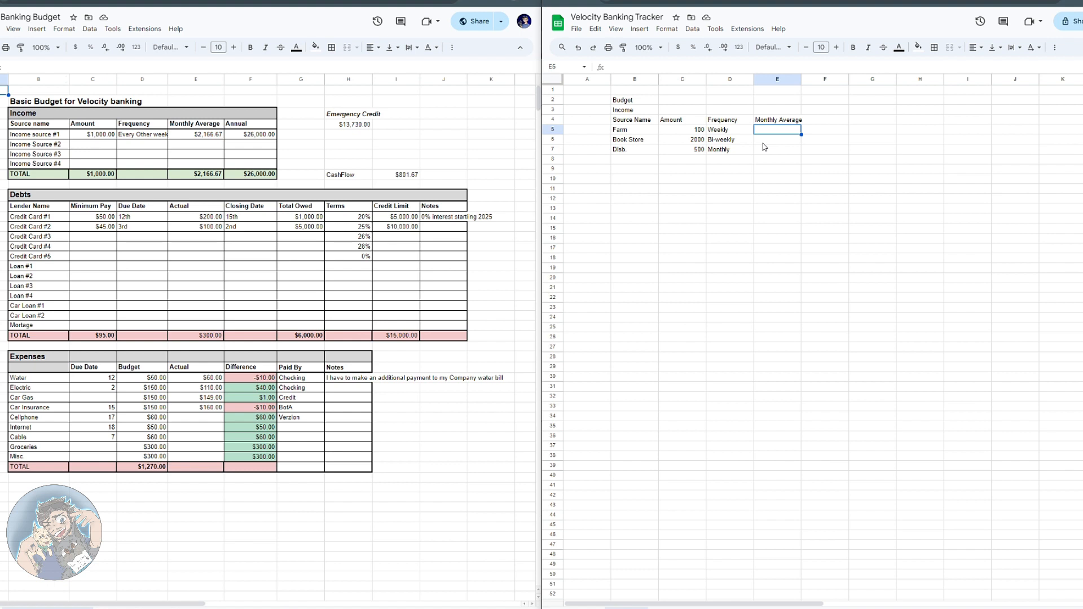
# Step: Calculate Farm's monthly average in E5 with the formula =C5*52/12, and reject the suggested autofill for the rows below
pyautogui.write('=')
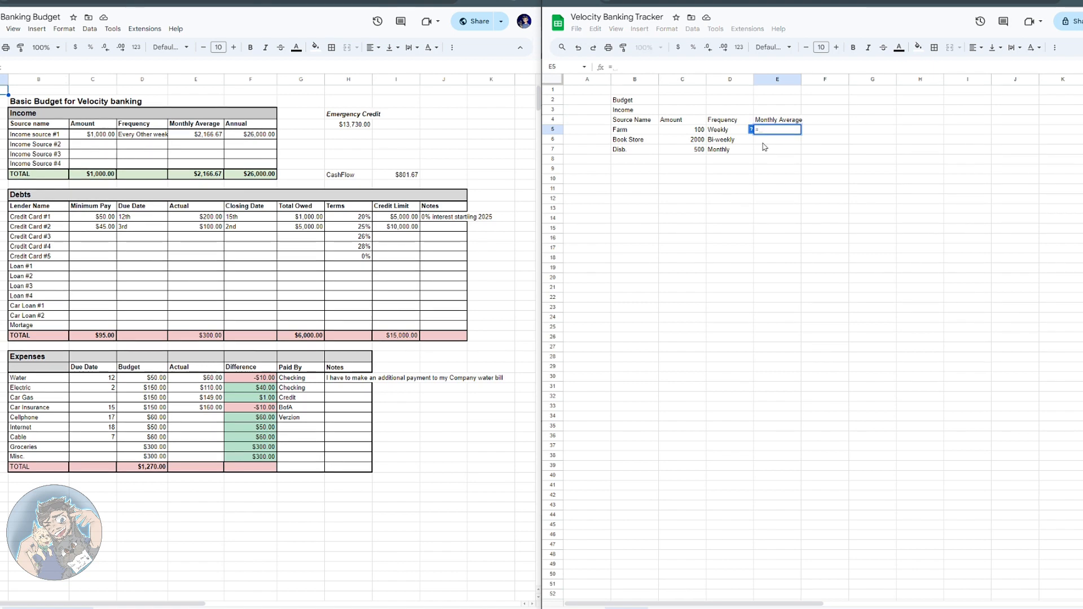
pyautogui.click(688, 131)
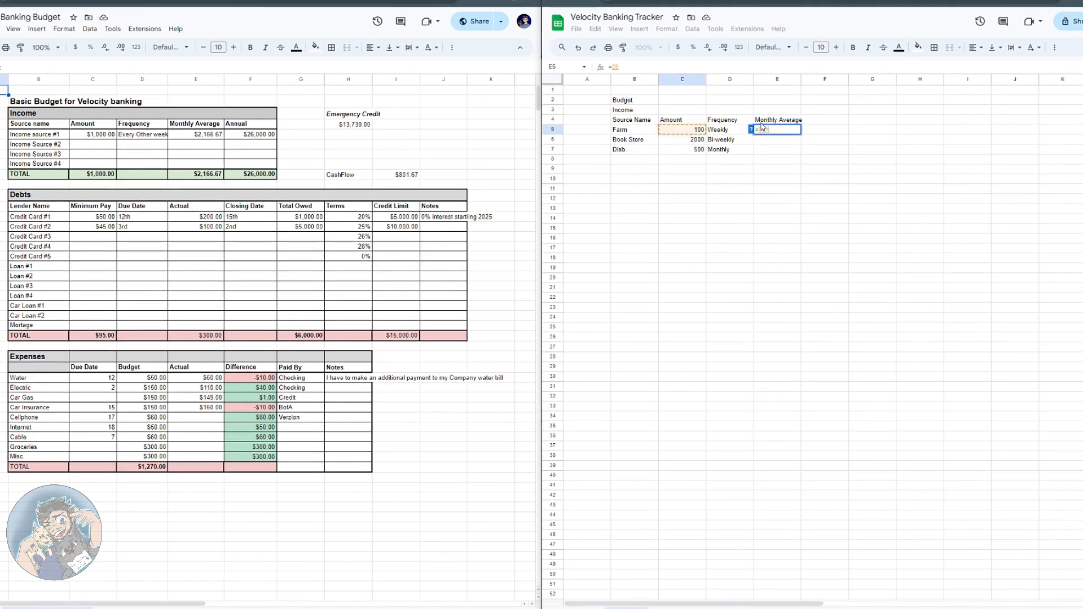
pyautogui.write('*52')
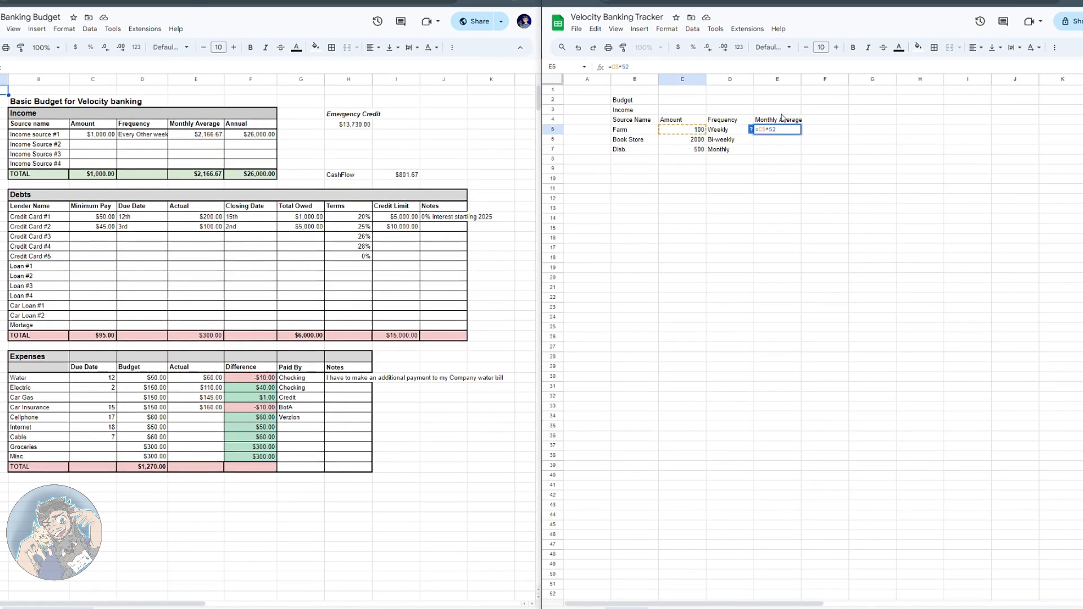
pyautogui.write('/12')
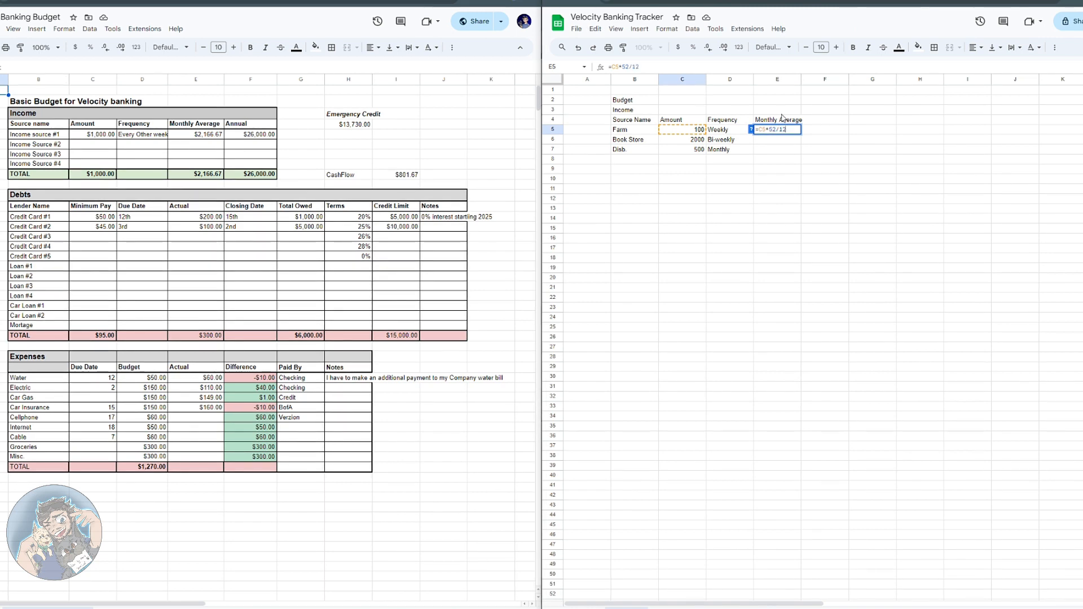
pyautogui.press('Return')
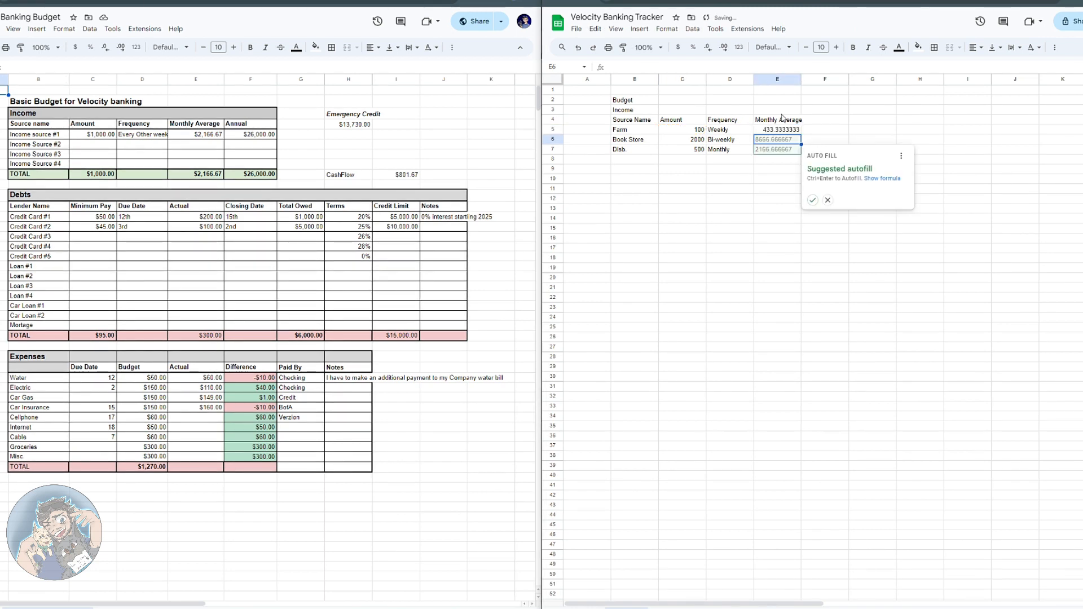
pyautogui.click(827, 200)
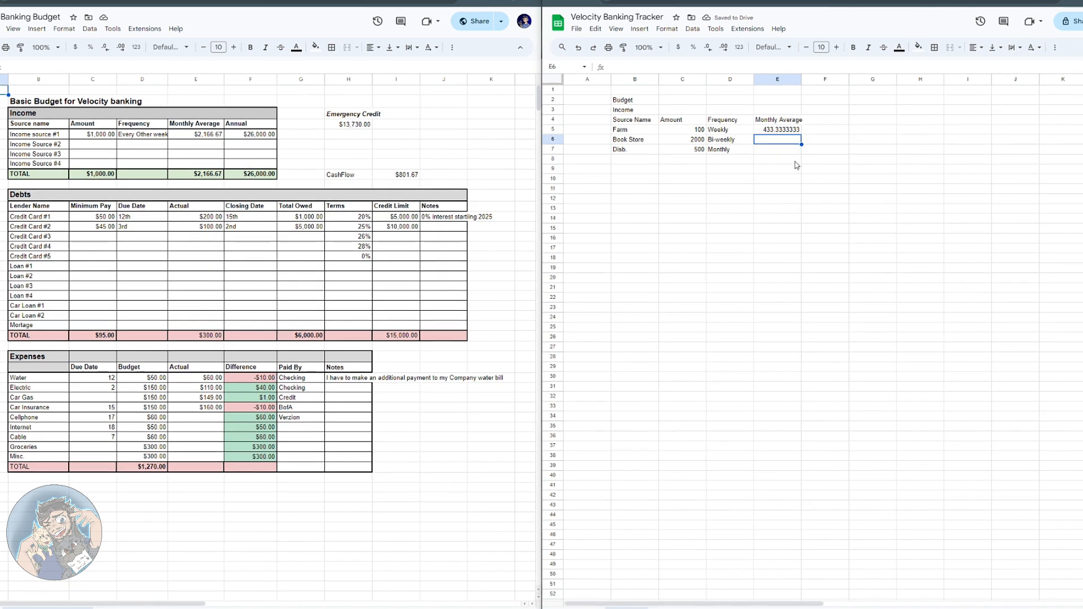
# Step: Format Farm's monthly average in E5 and the income amounts in C5 to C7 as currency
pyautogui.click(791, 133)
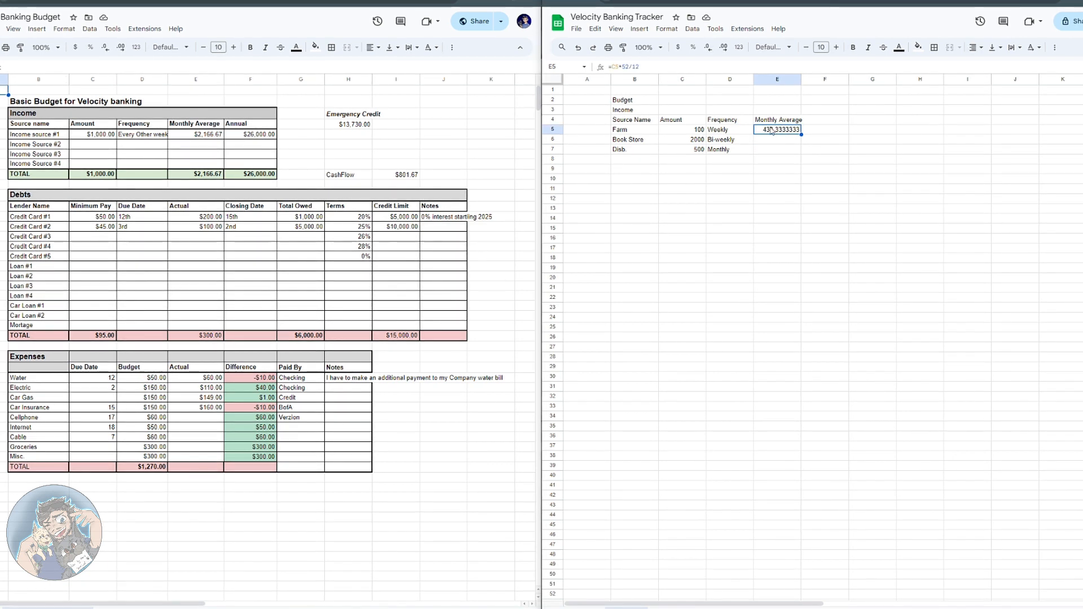
pyautogui.click(679, 46)
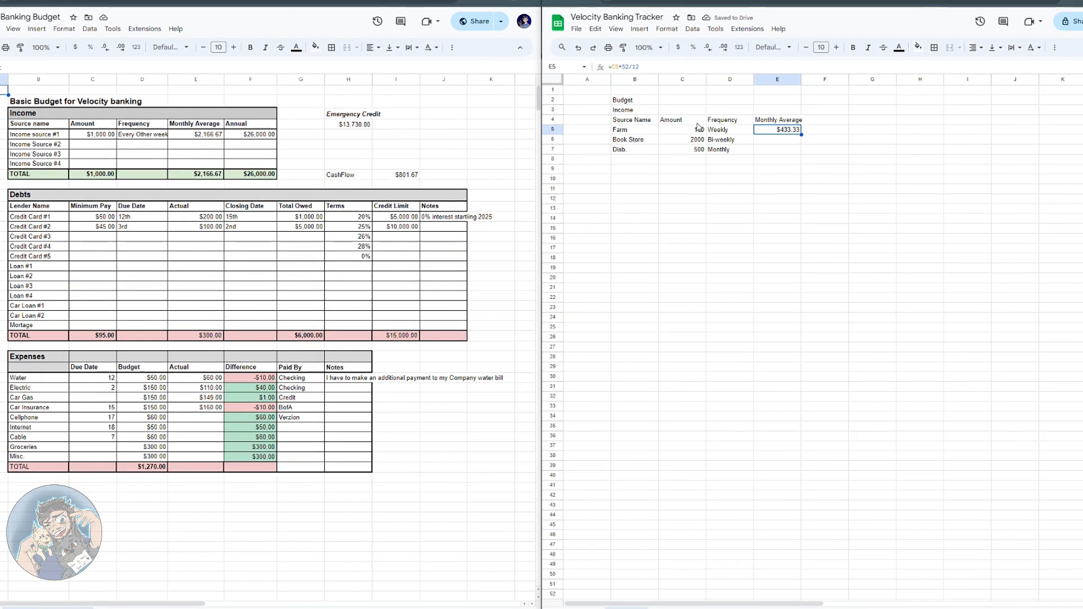
pyautogui.moveTo(693, 132); pyautogui.dragTo(686, 149)
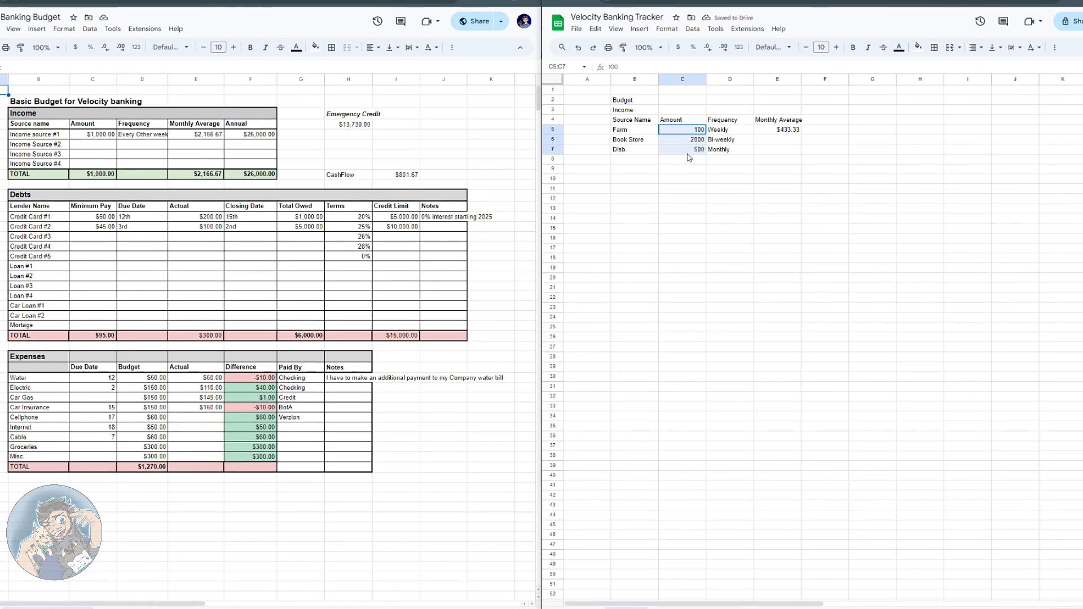
pyautogui.click(679, 49)
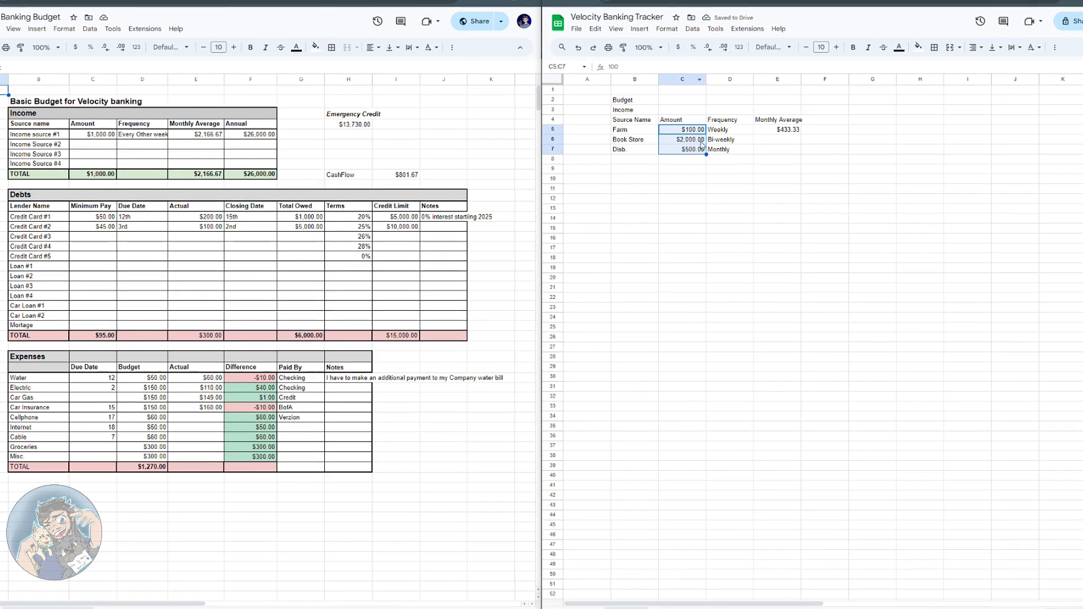
# Step: Calculate Book Store's monthly average in E6 from its bi-weekly amount with the formula =C6*26/12
pyautogui.click(760, 141)
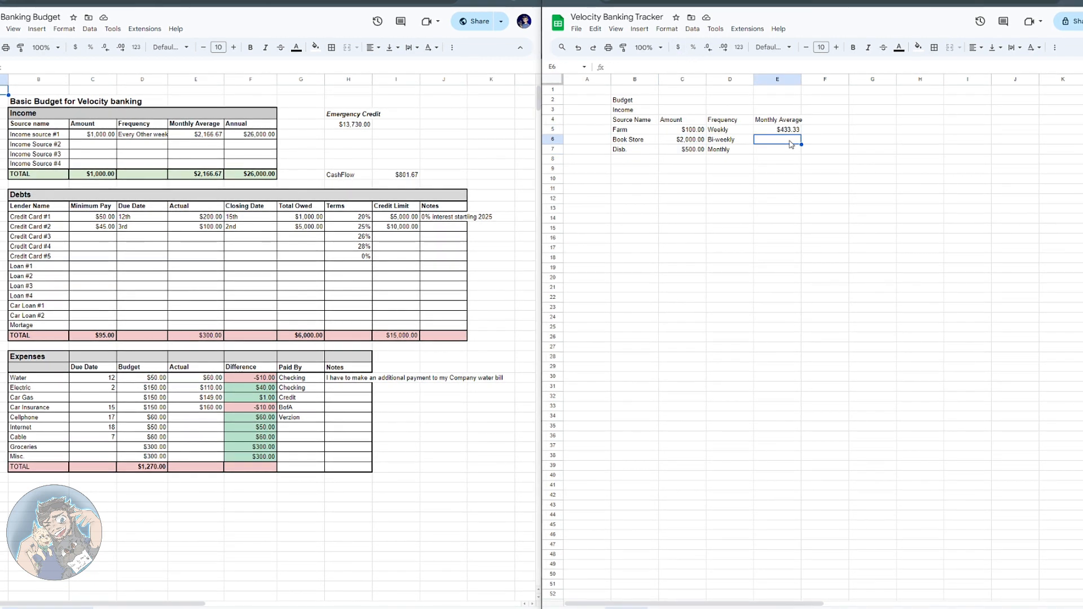
pyautogui.write('=')
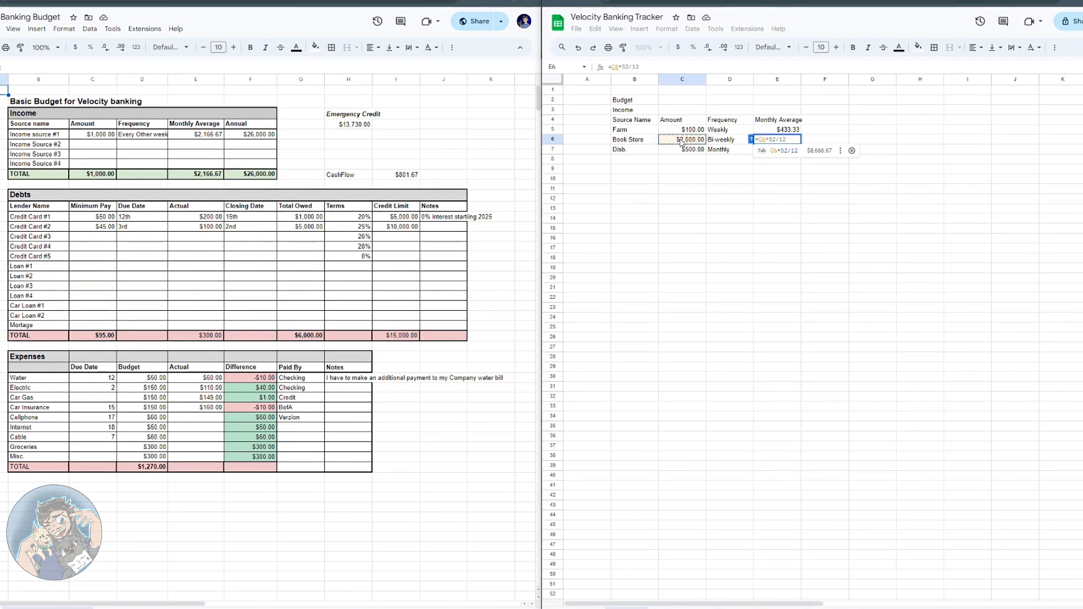
pyautogui.click(682, 141)
pyautogui.write('*')
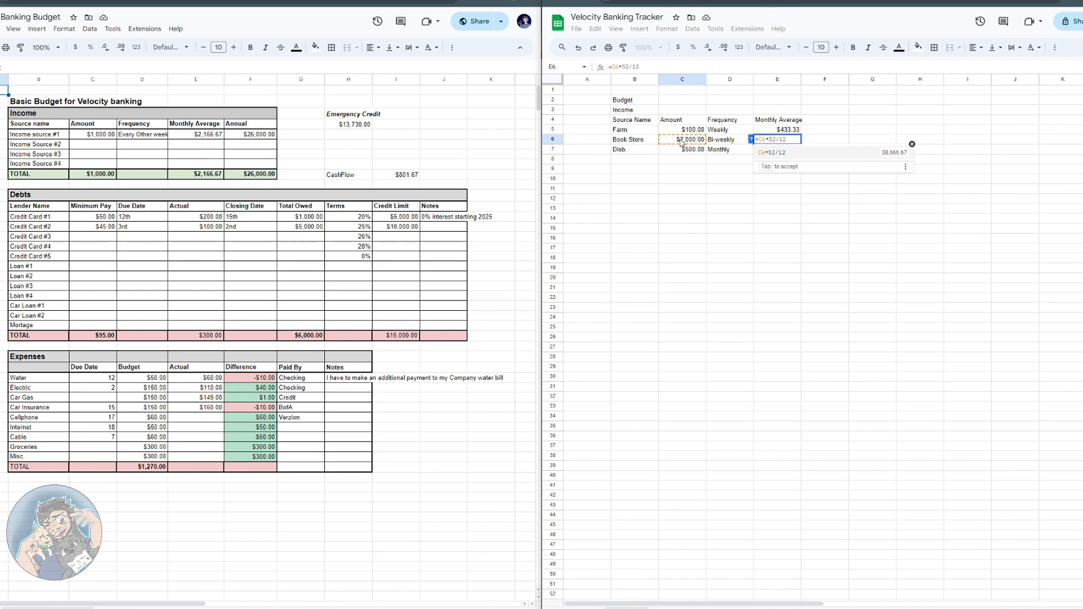
pyautogui.write('26')
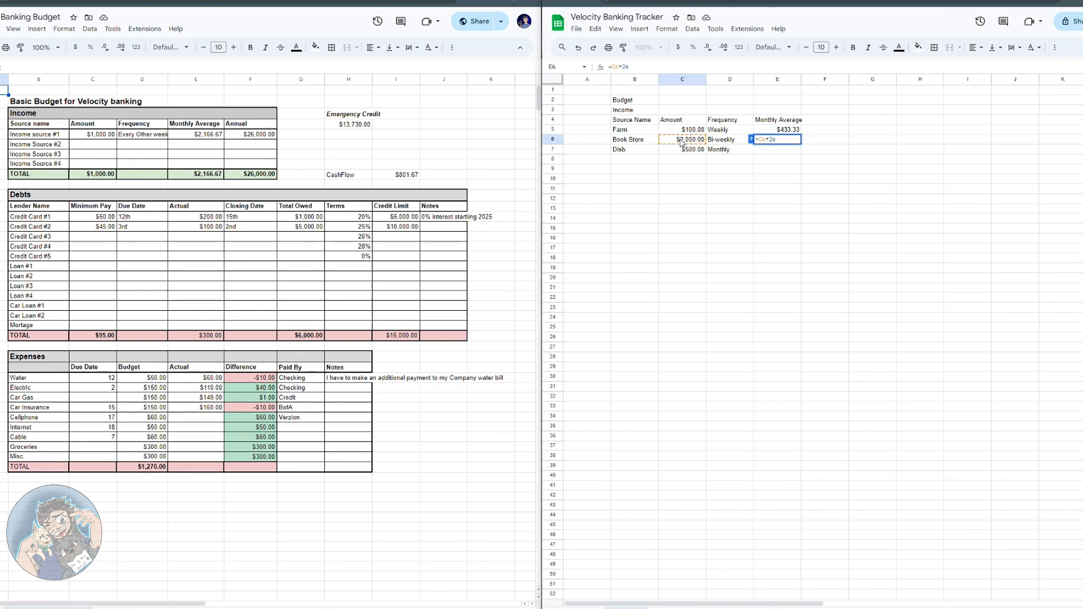
pyautogui.write('/12')
pyautogui.press('Return')
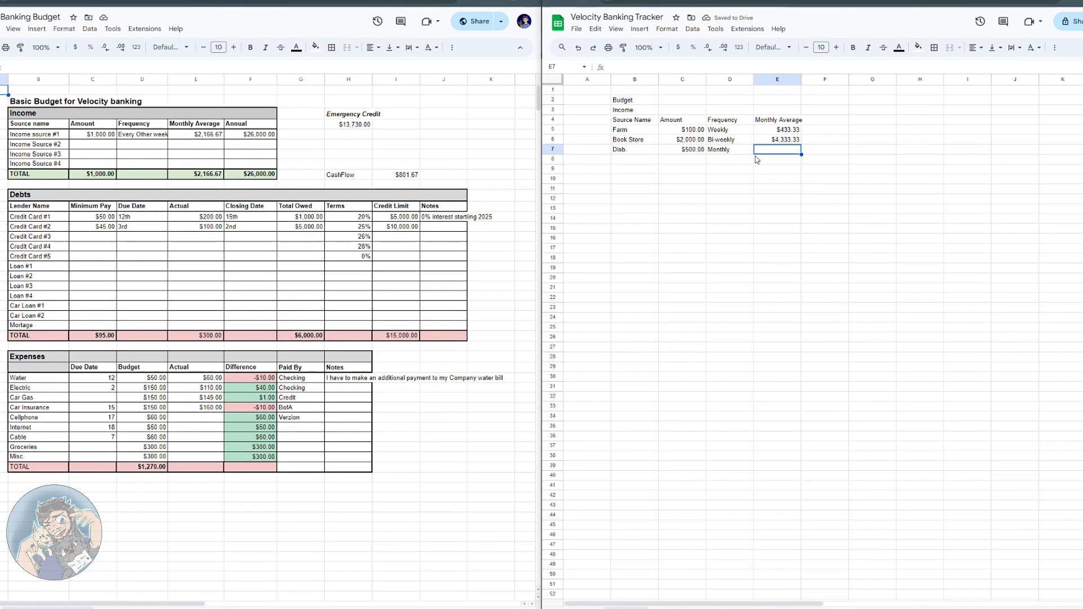
# Step: Set the monthly average in E7 for the monthly Disb. income equal to its amount with =C7
pyautogui.write('=')
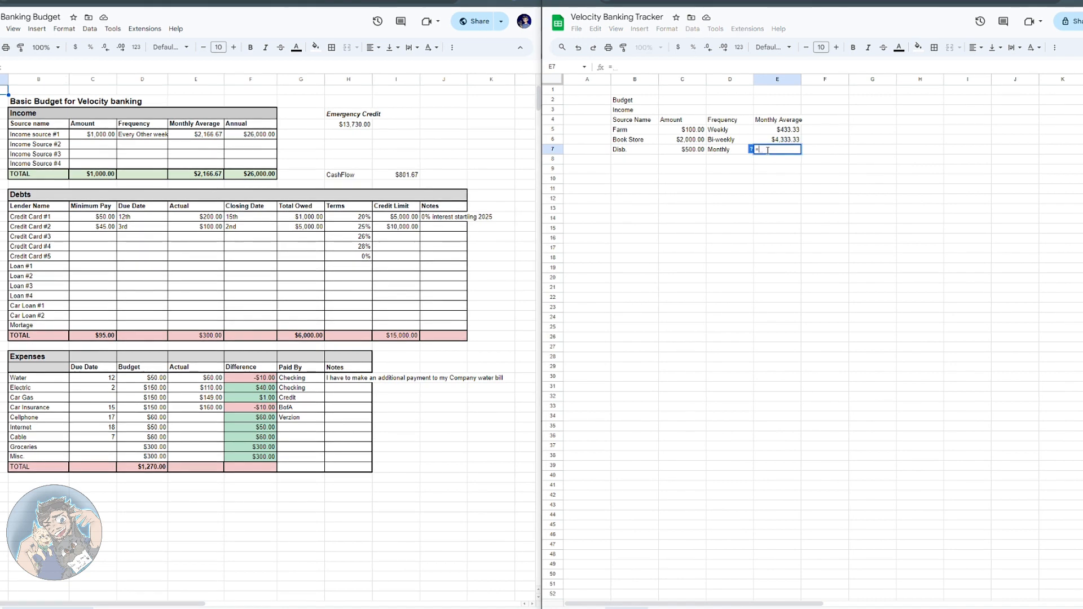
pyautogui.click(693, 150)
pyautogui.press('Return')
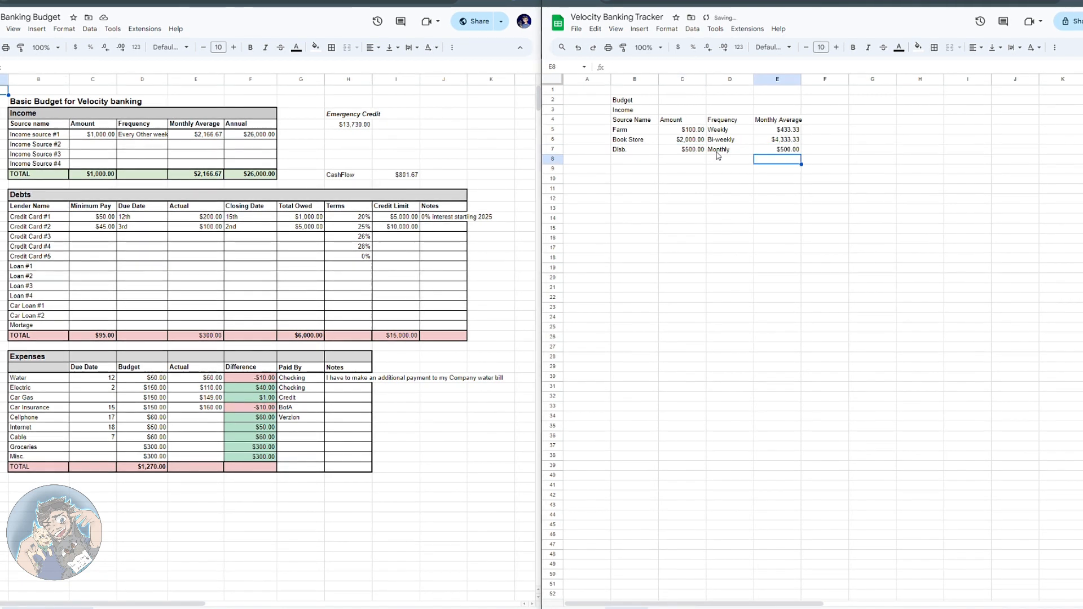
# Step: Add a "Total" row label in B8 and sum the income amounts in C8 with =SUM(C5:C7)
pyautogui.click(629, 160)
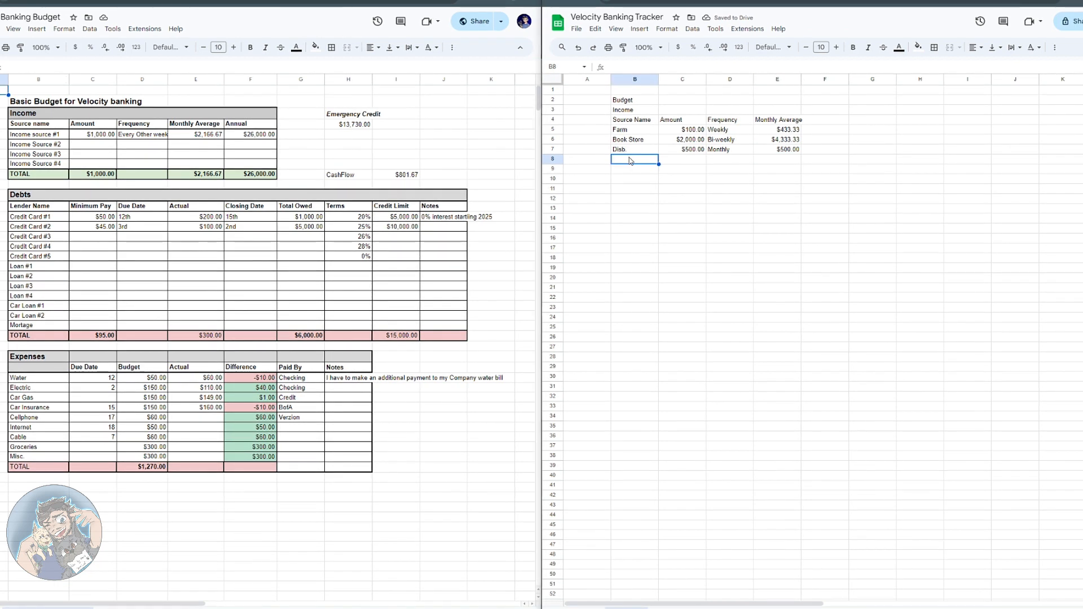
pyautogui.write('Total')
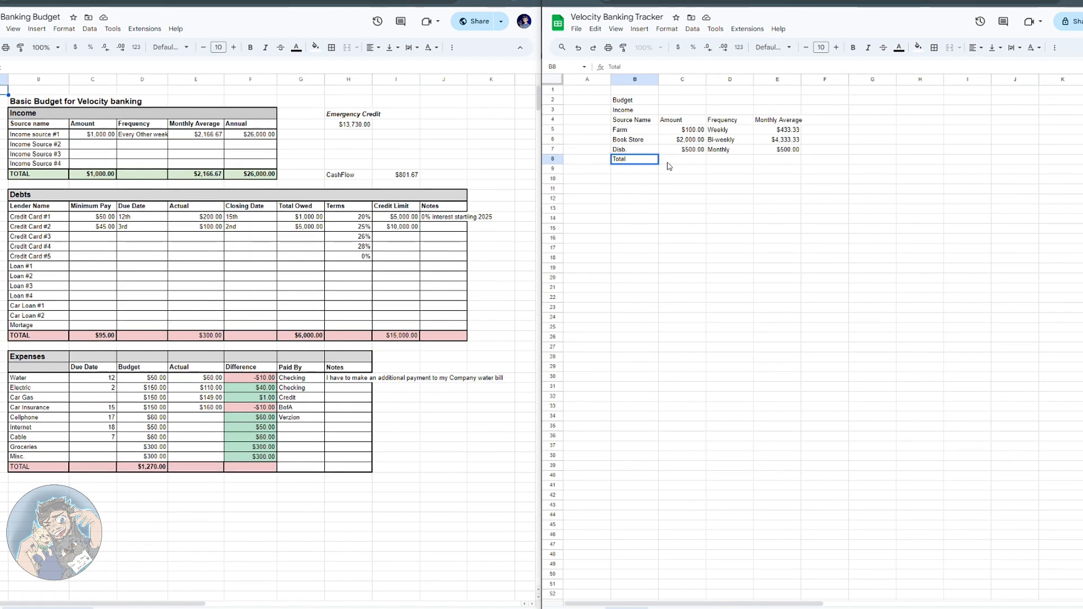
pyautogui.click(668, 163)
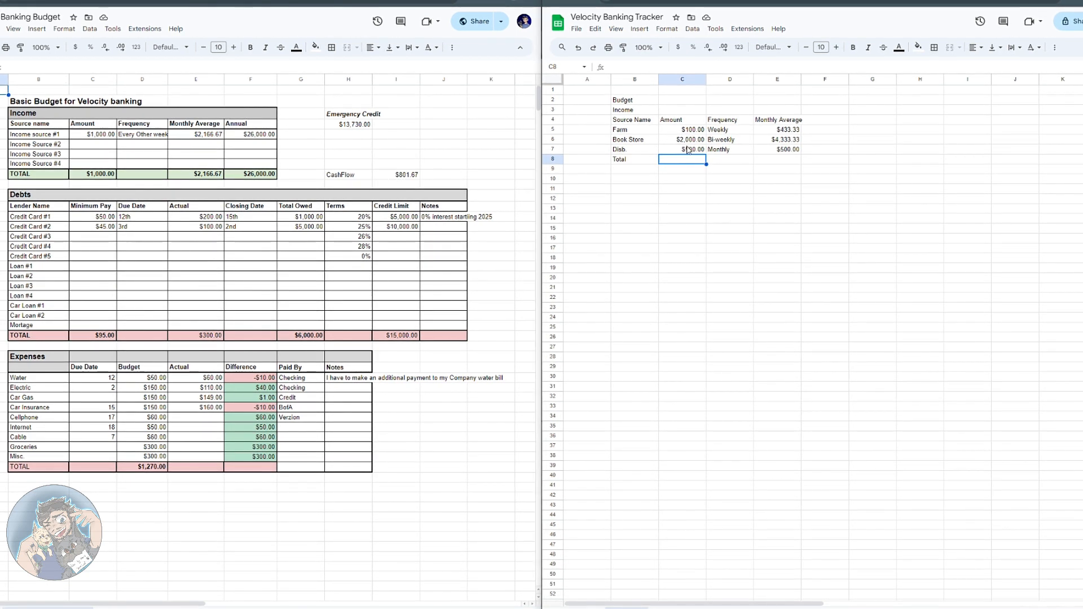
pyautogui.write('=SUM(C5:C7)')
pyautogui.press('Tab')
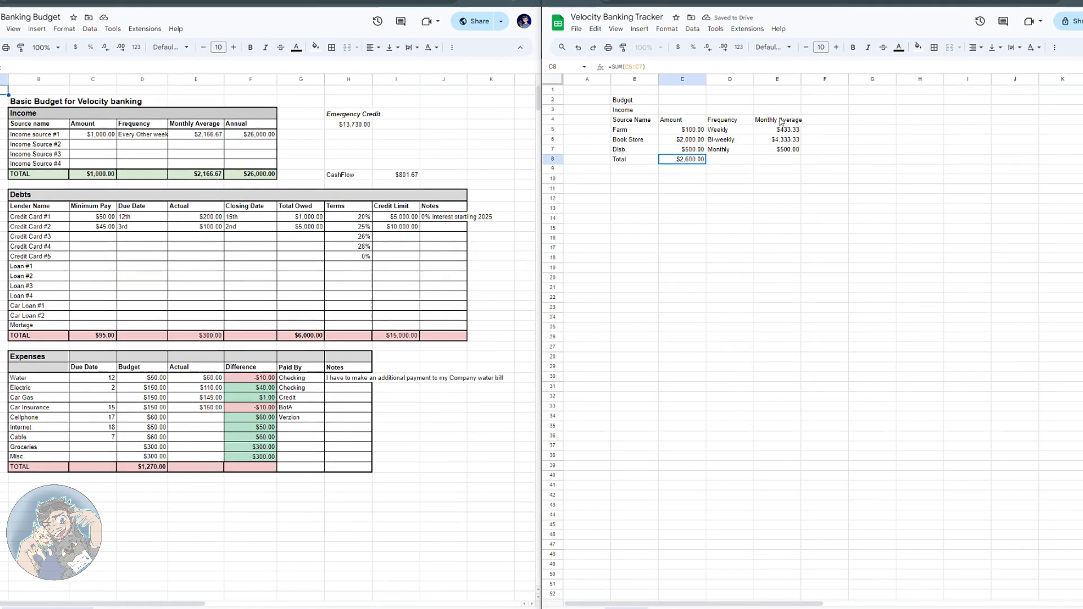
# Step: Total the monthly averages in E8 with the suggested formula =SUM(E5:E7)
pyautogui.click(774, 162)
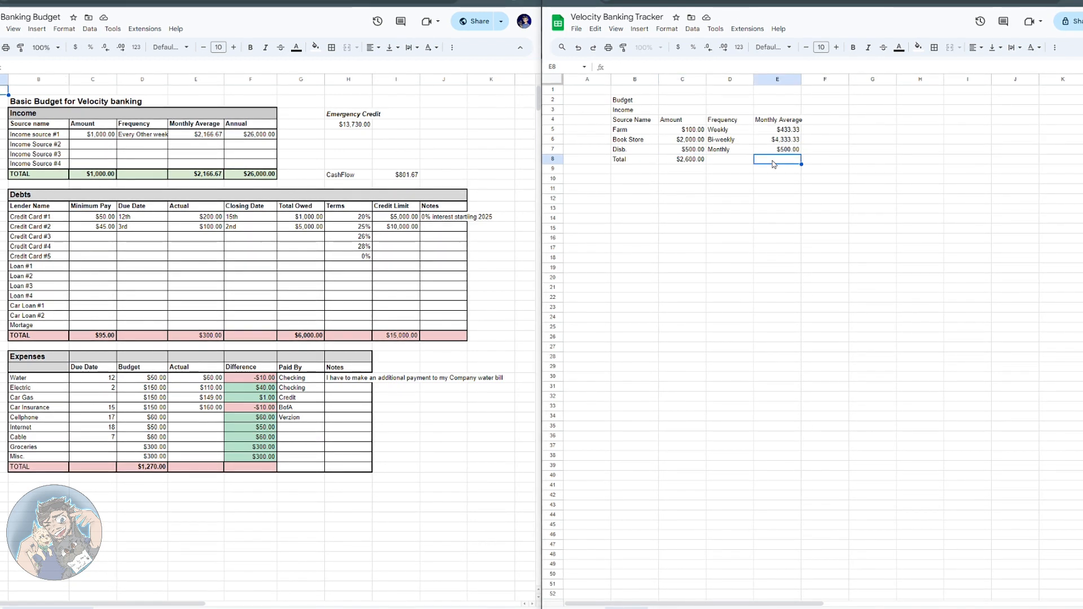
pyautogui.write('=')
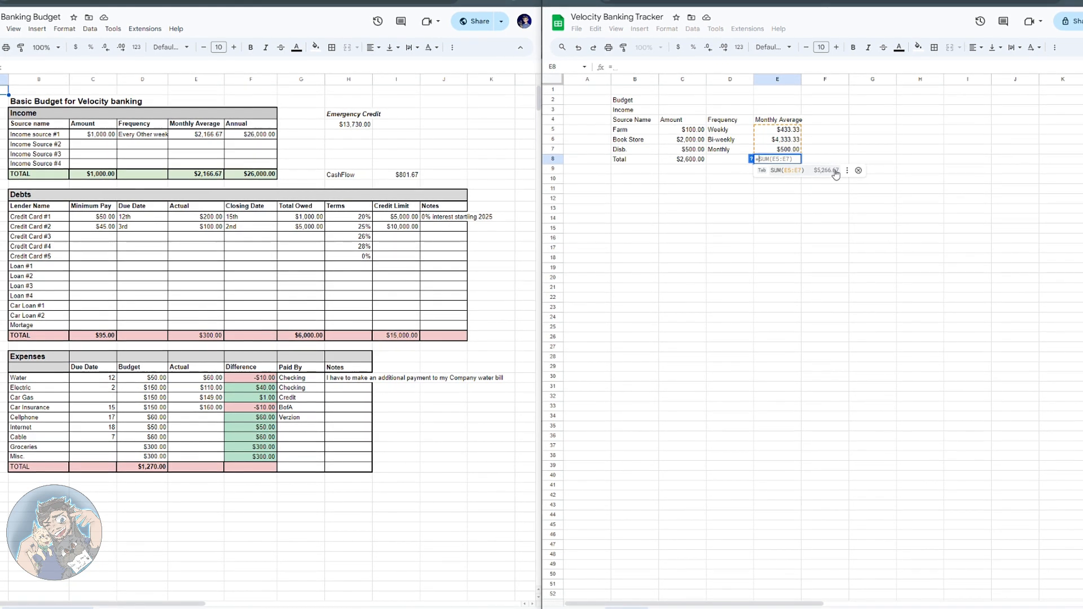
pyautogui.click(788, 170)
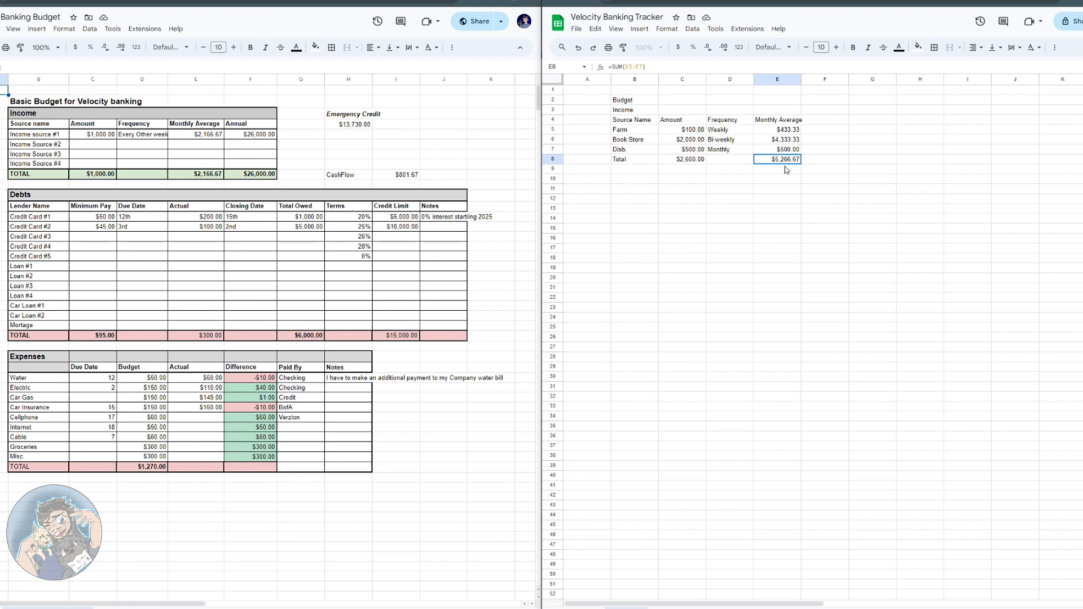
# Step: Add the column heading "Annual" in F4, beside the Monthly Average heading
pyautogui.click(826, 120)
pyautogui.write('Ann')
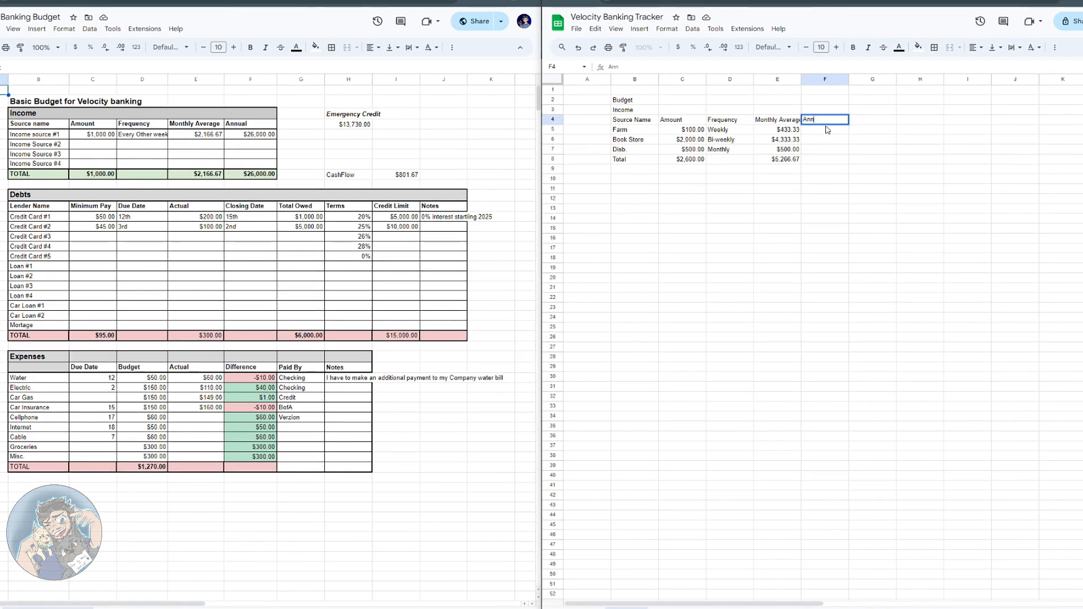
pyautogui.write('ual')
pyautogui.press('Return')
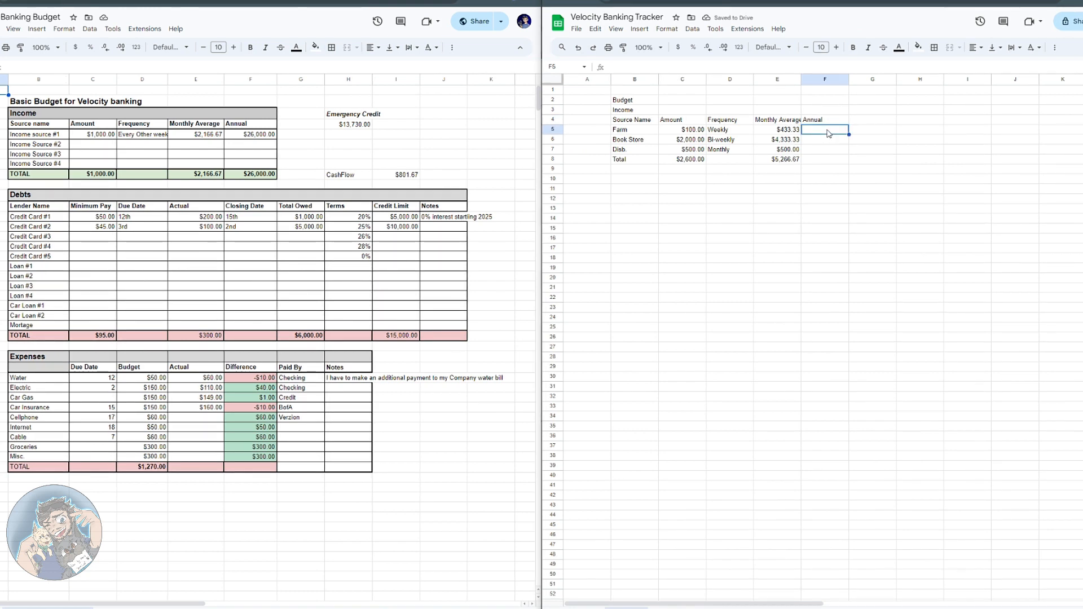
# Step: Calculate the total annual income in F8 of the Total row with the formula =E8*12
pyautogui.click(824, 163)
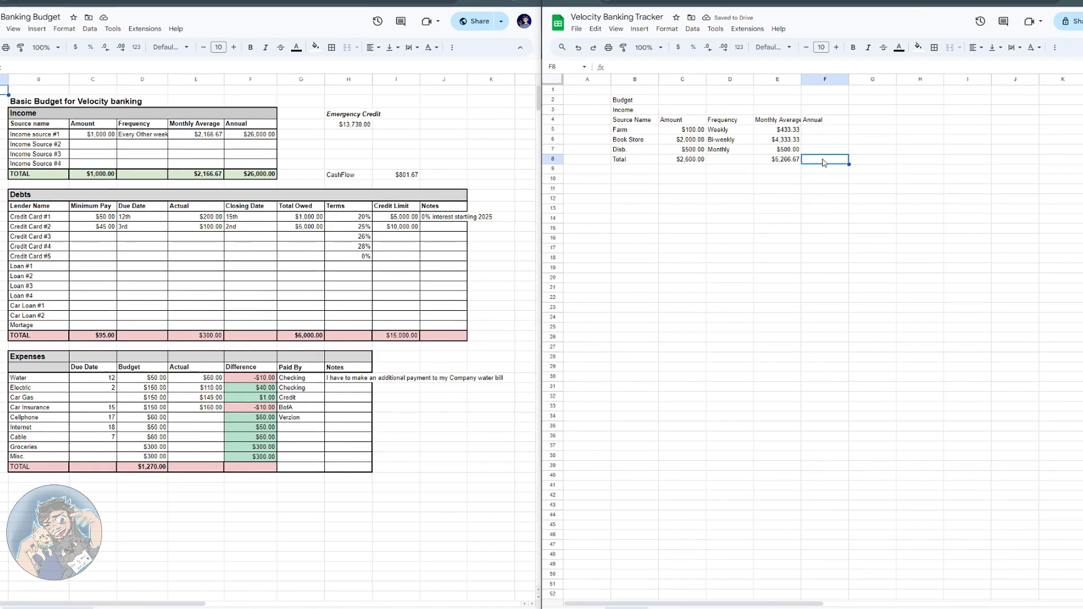
pyautogui.write('=')
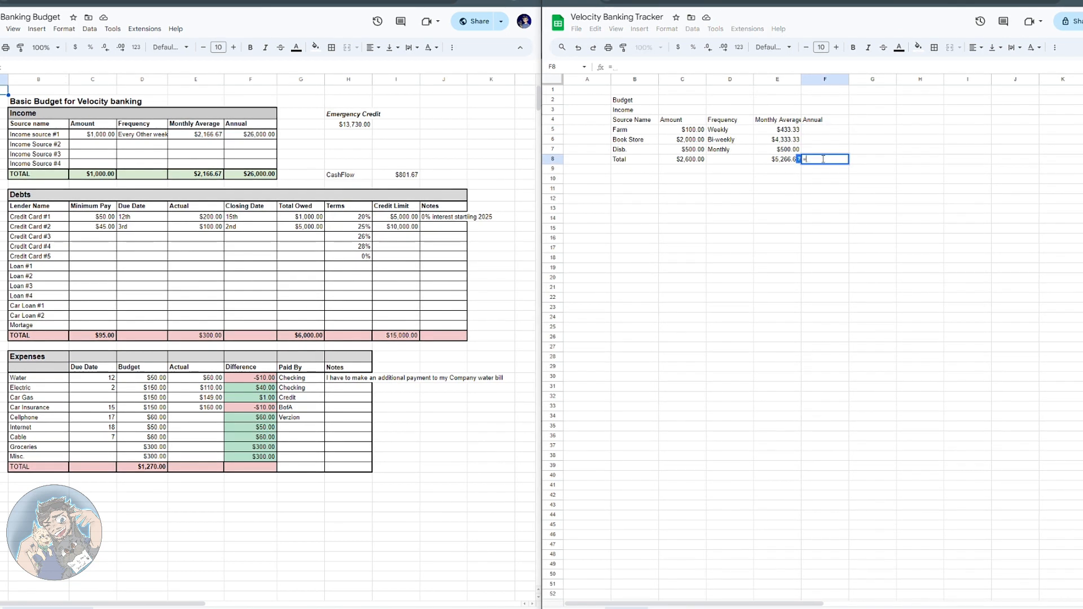
pyautogui.click(778, 160)
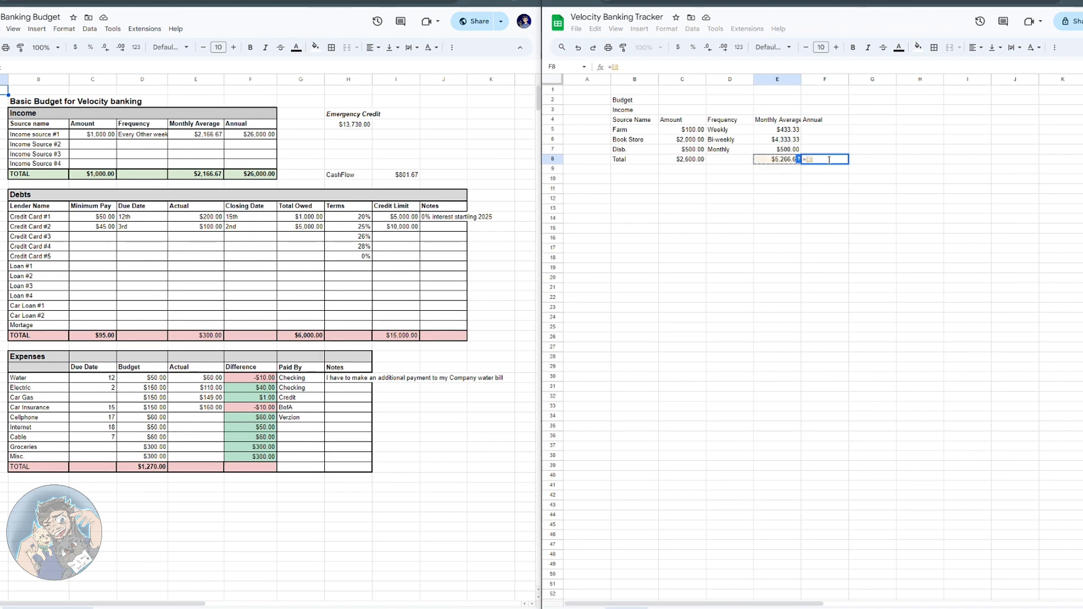
pyautogui.write('*12')
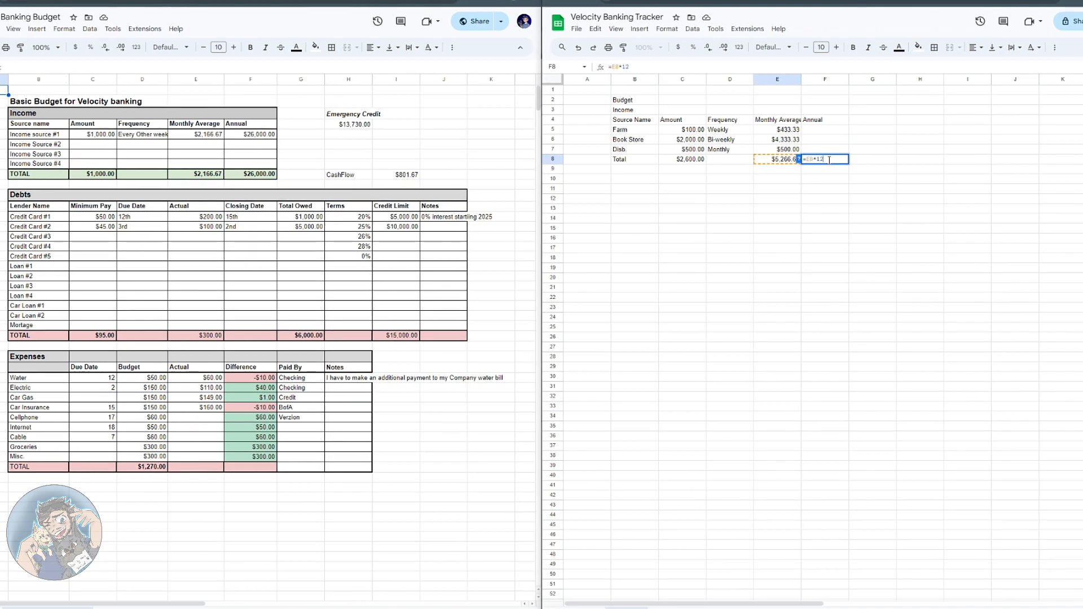
pyautogui.press('Return')
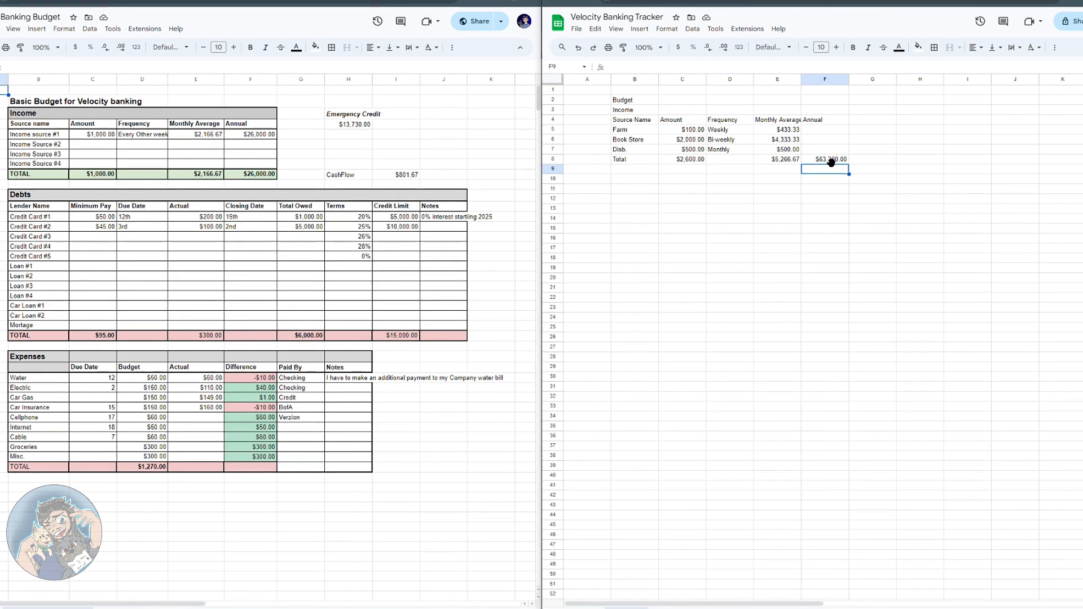
# Step: Make the Budget title in B2 bold and set its font size to 14
pyautogui.click(640, 101)
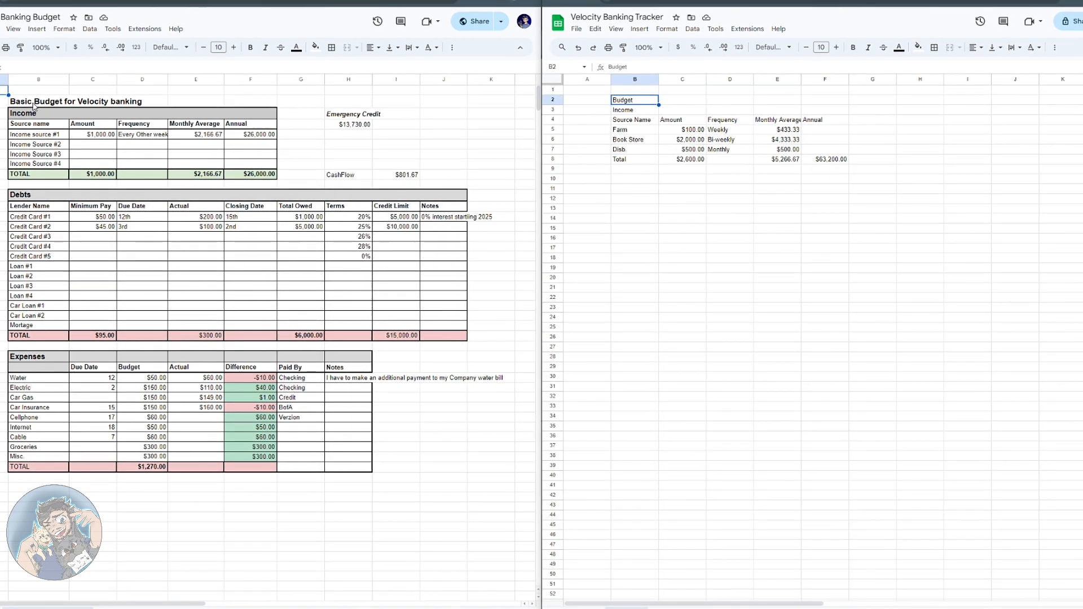
pyautogui.click(853, 47)
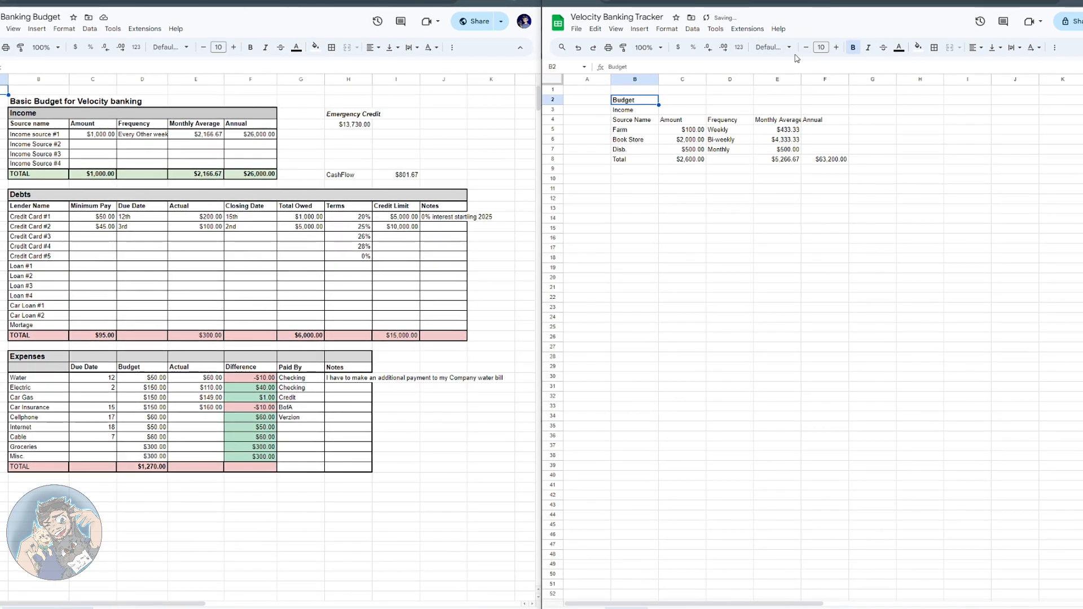
pyautogui.click(837, 48)
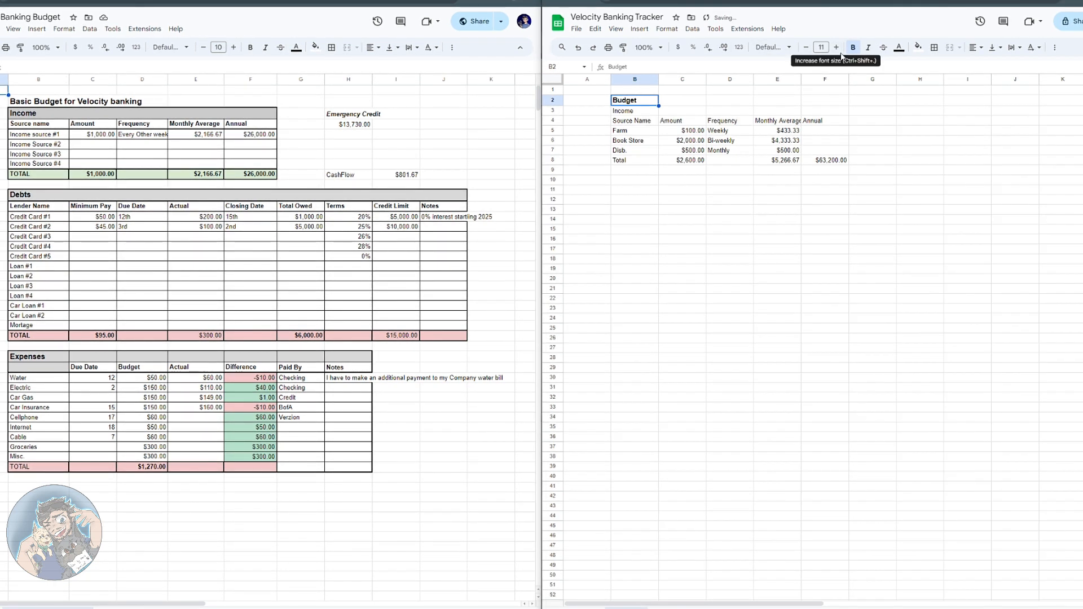
pyautogui.click(837, 47)
pyautogui.click(837, 48)
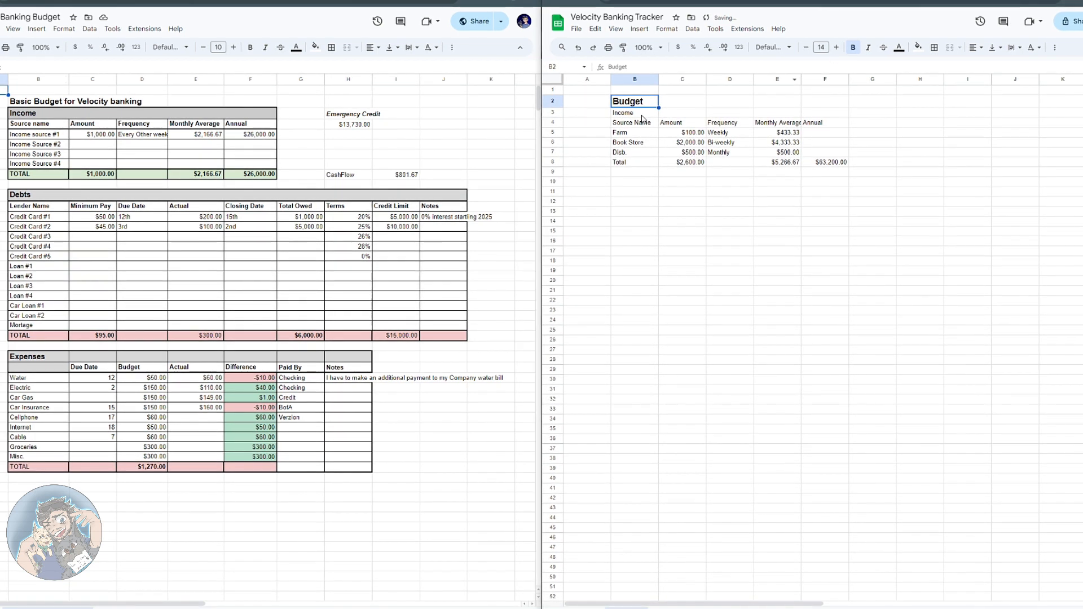
# Step: Make the Income heading in B3 bold and set its font size to 12
pyautogui.press('Down')
pyautogui.click(836, 47)
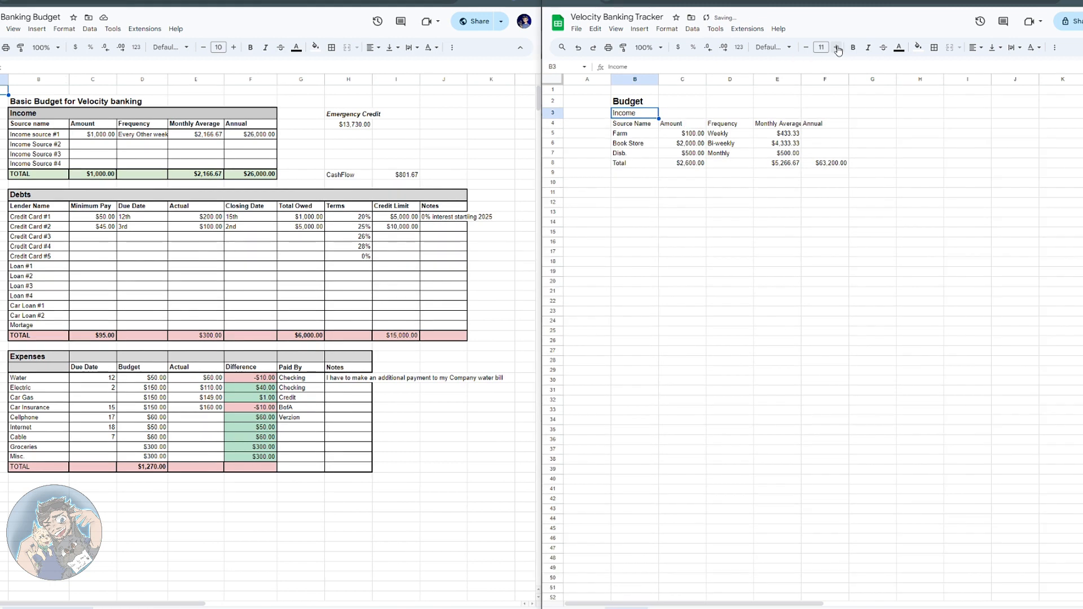
pyautogui.click(837, 47)
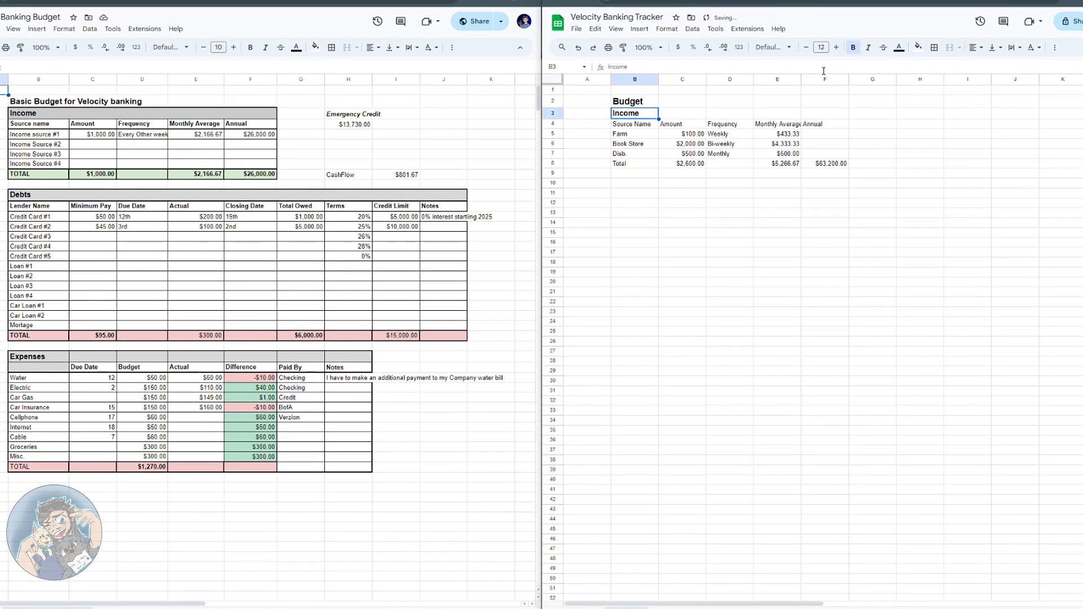
# Step: Bold the column headings in B4 to F4 and auto-fit column E to the full Monthly Average heading
pyautogui.moveTo(627, 124); pyautogui.dragTo(825, 125)
pyautogui.hotkey('ctrl', 'b')
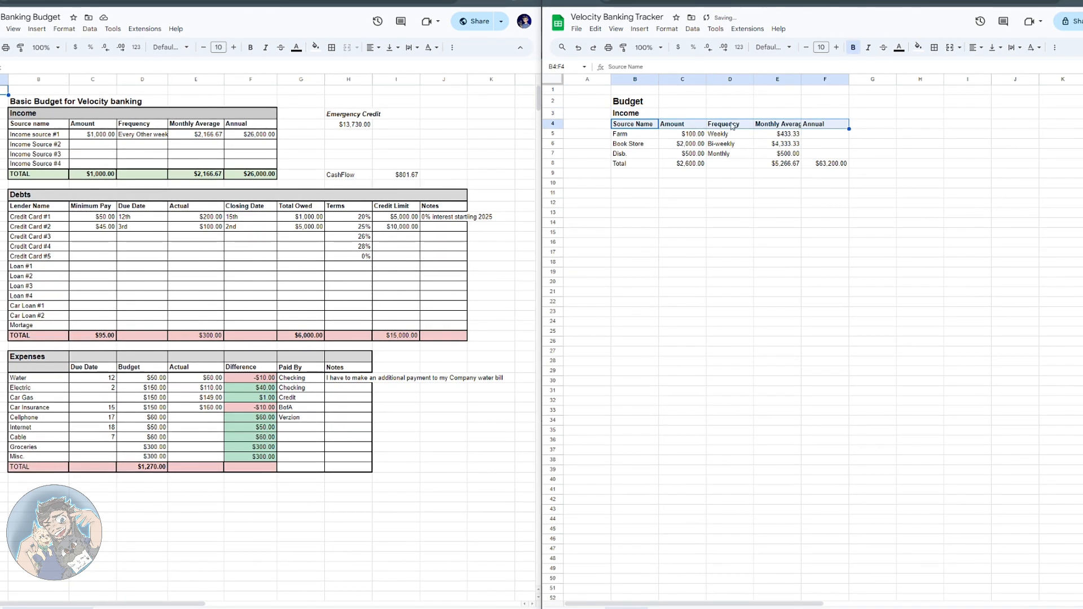
pyautogui.click(765, 126)
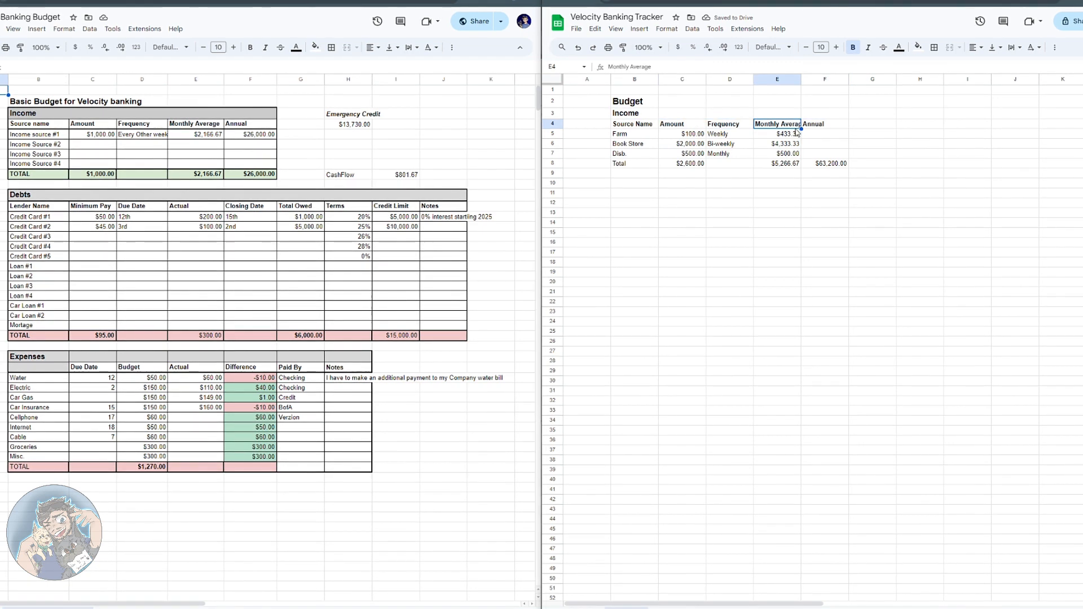
pyautogui.doubleClick(801, 80)
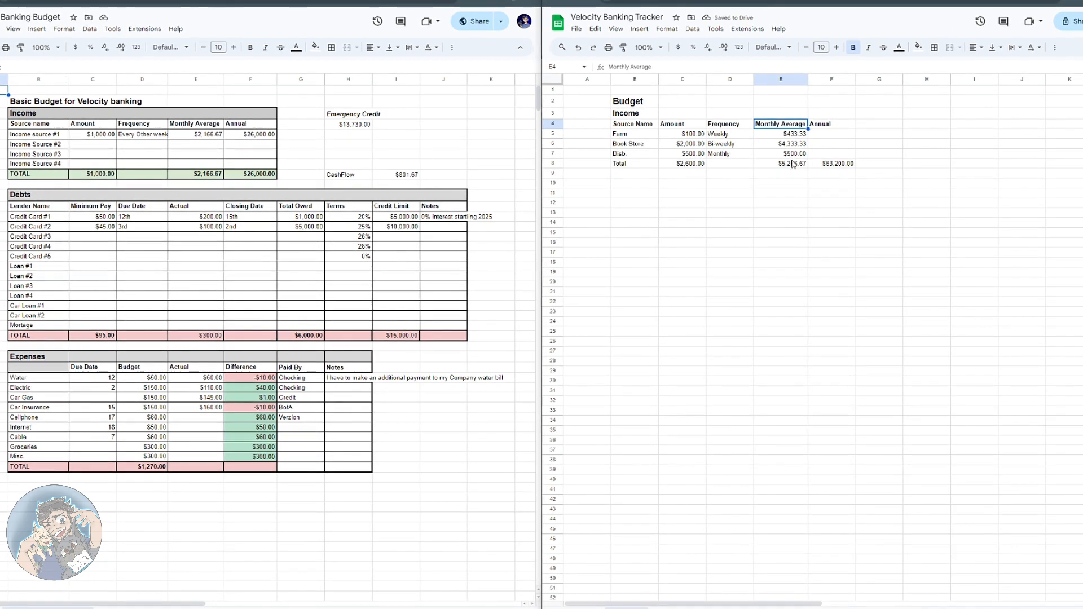
# Step: Apply all borders to the income table in cells B3 to F8
pyautogui.click(628, 115)
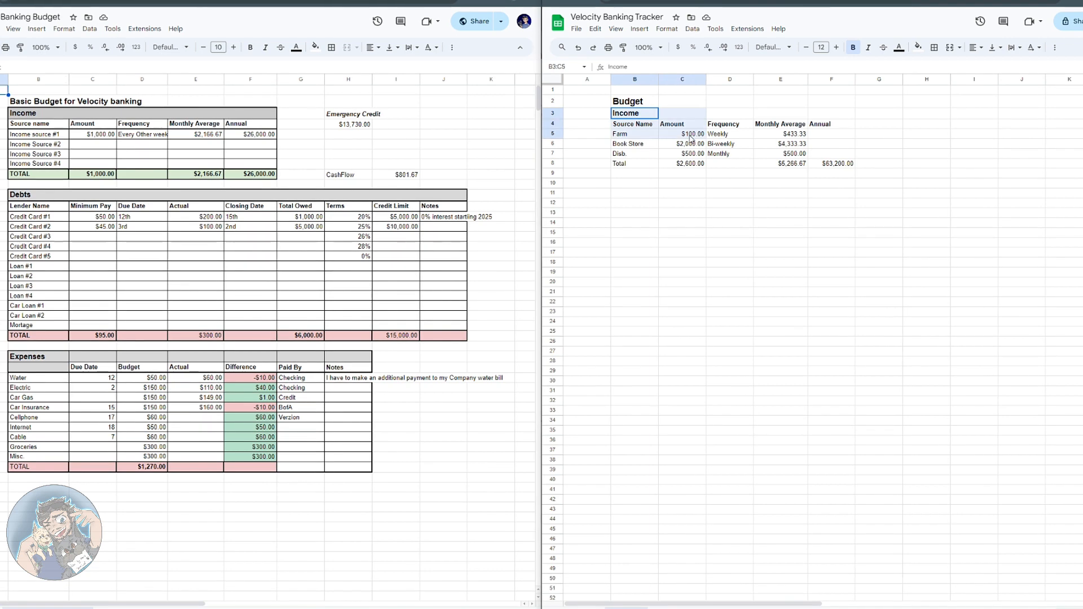
pyautogui.moveTo(638, 116); pyautogui.dragTo(842, 164)
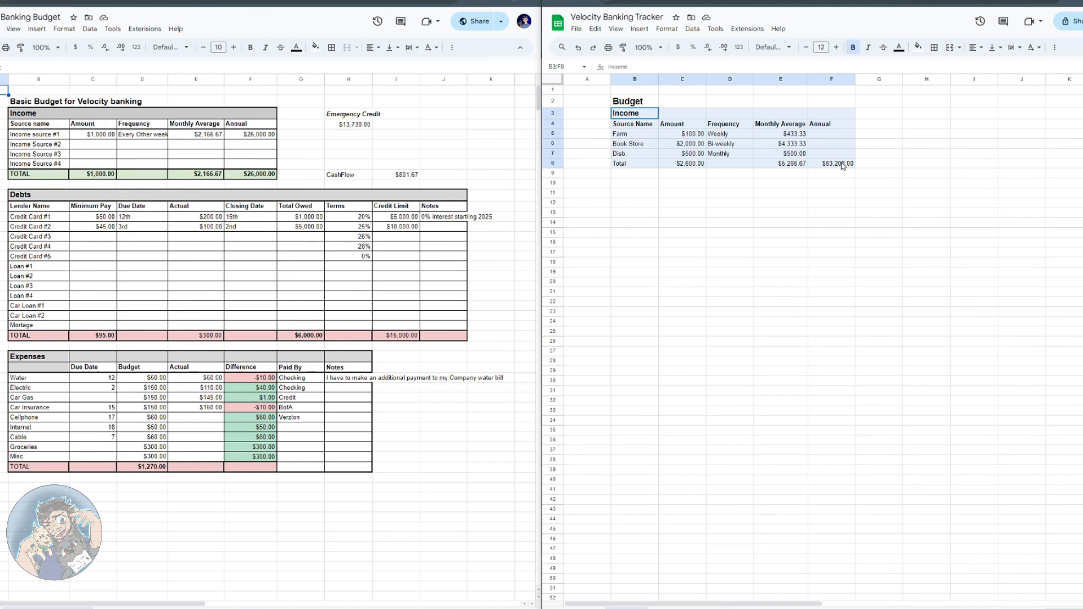
pyautogui.moveTo(842, 164); pyautogui.dragTo(840, 165)
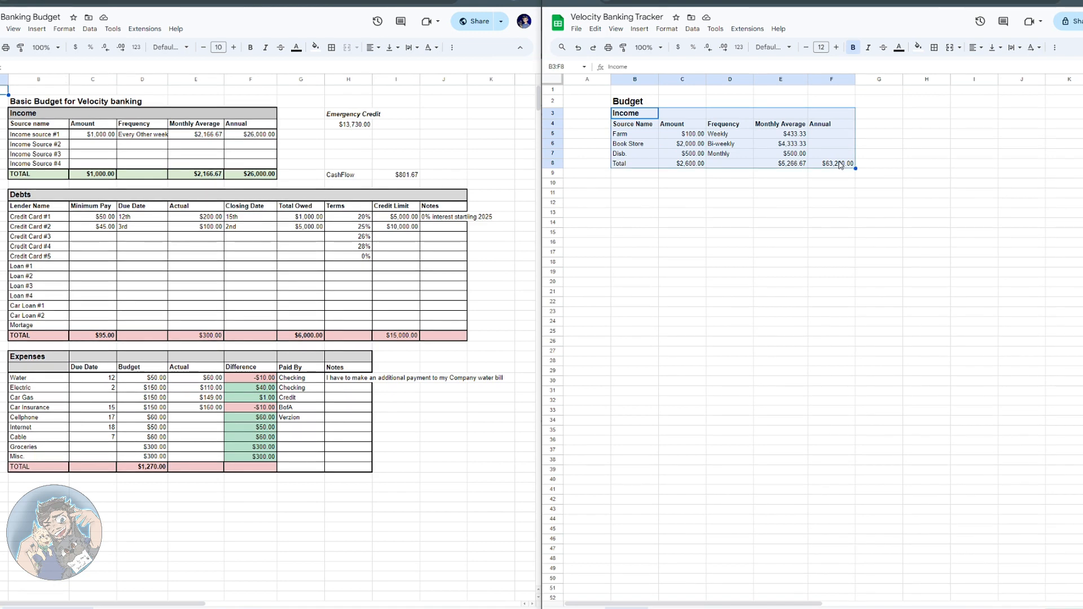
pyautogui.click(934, 49)
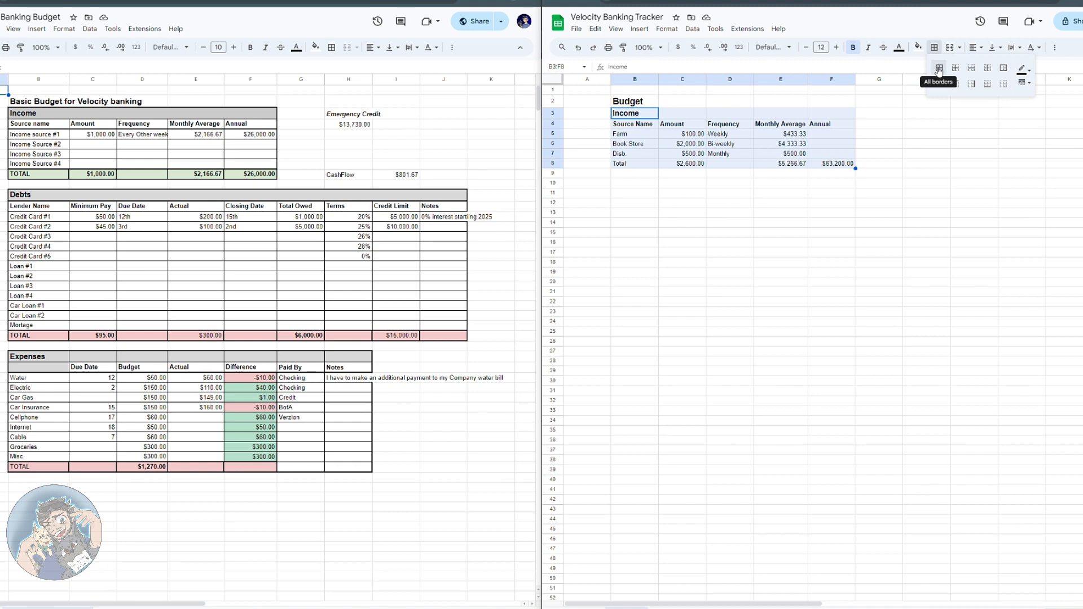
pyautogui.click(939, 68)
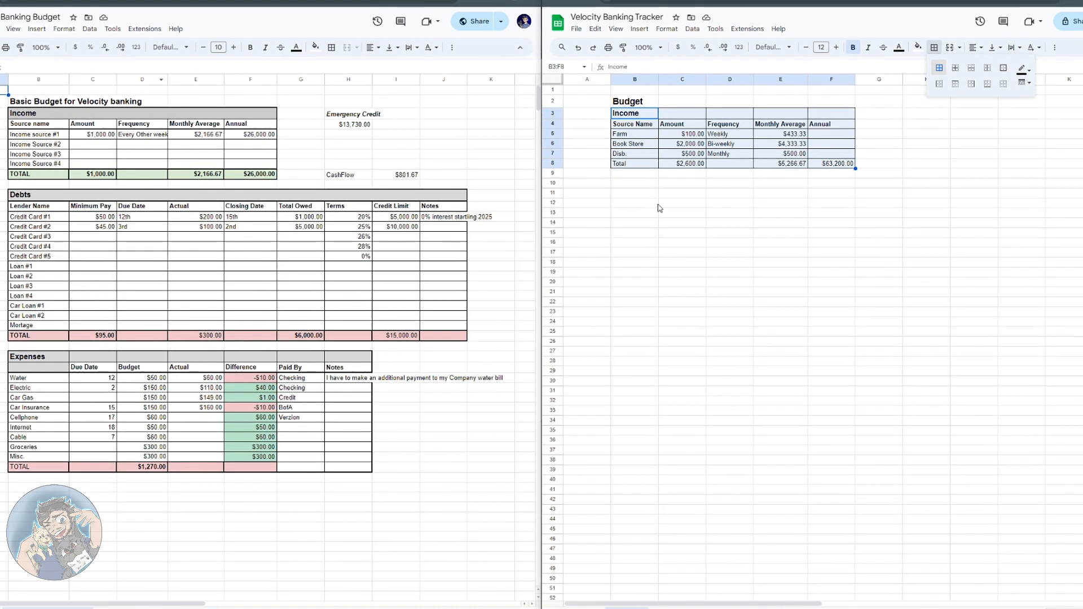
# Step: Merge the Income heading across cells B3 to F3 and fill it with gray
pyautogui.click(725, 194)
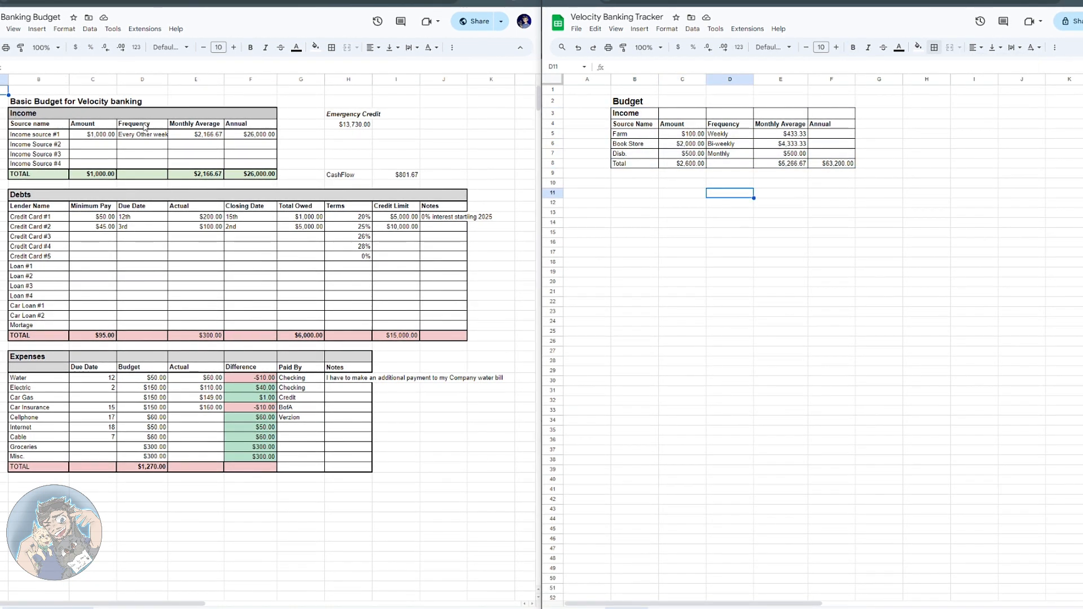
pyautogui.click(629, 116)
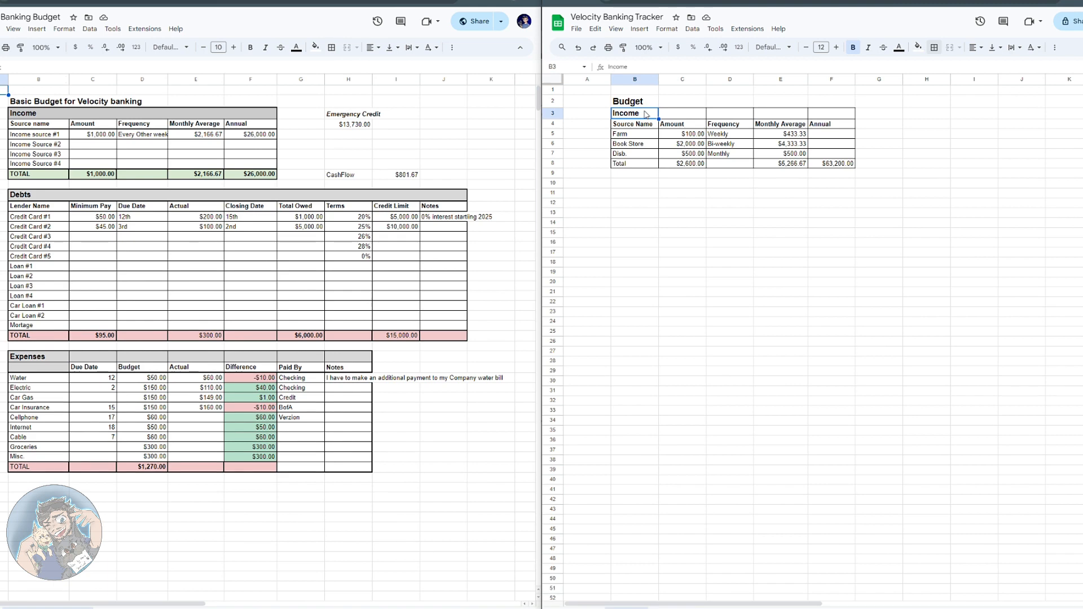
pyautogui.moveTo(646, 115); pyautogui.dragTo(845, 118)
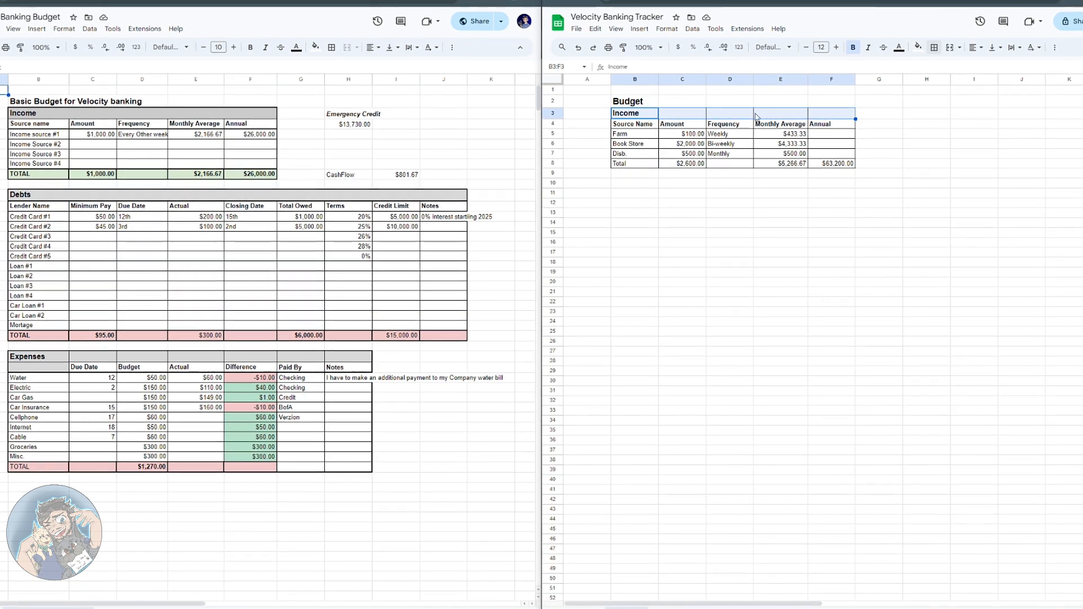
pyautogui.click(949, 48)
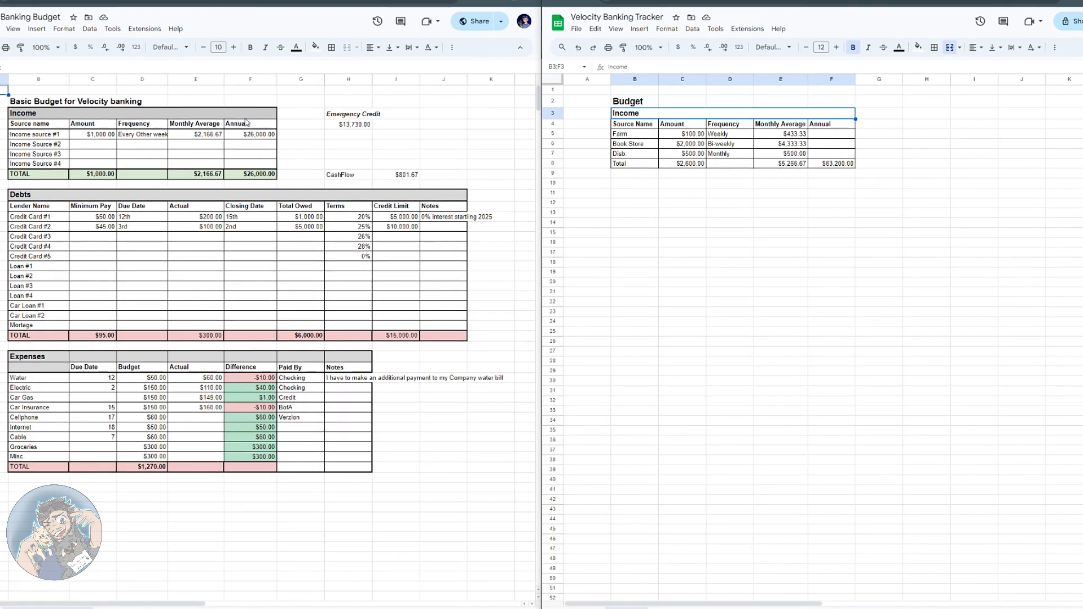
pyautogui.click(918, 47)
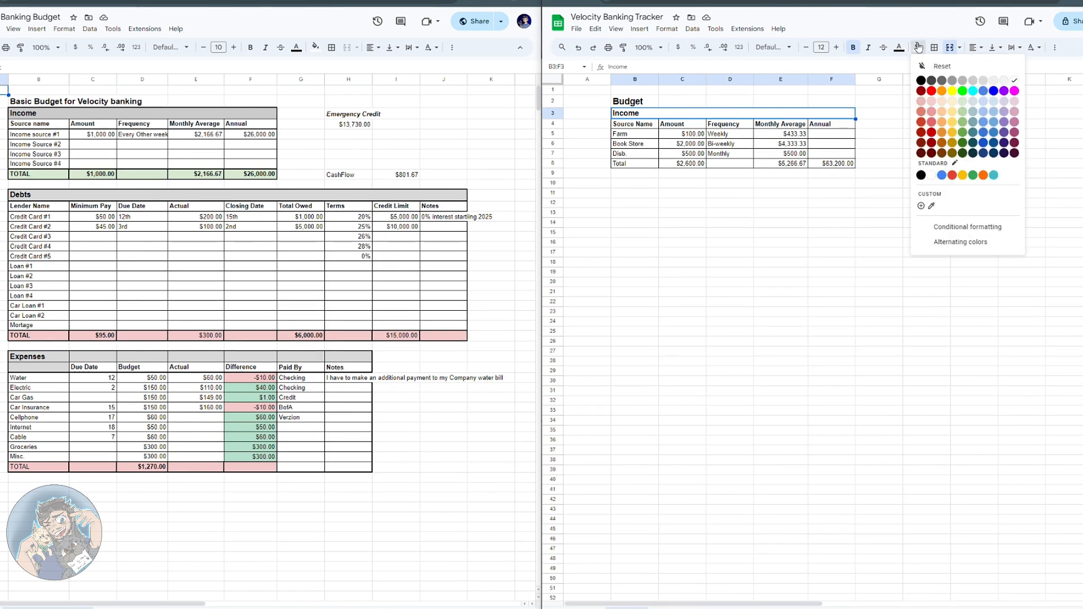
pyautogui.click(974, 81)
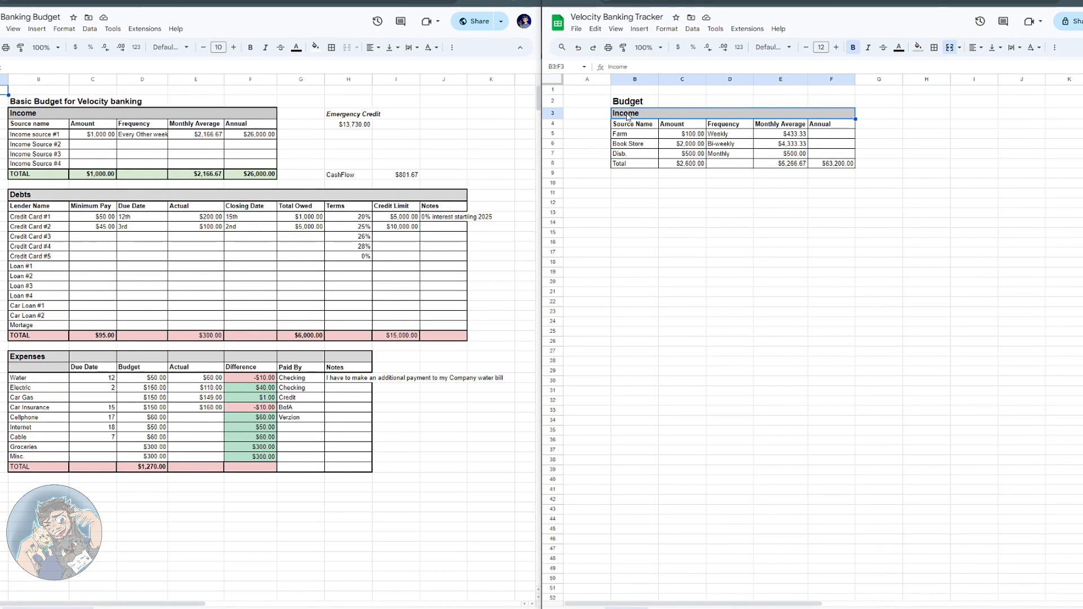
# Step: Apply a medium-thickness outer border around the Income heading and column headings in B3 to F4
pyautogui.moveTo(628, 116); pyautogui.dragTo(841, 128)
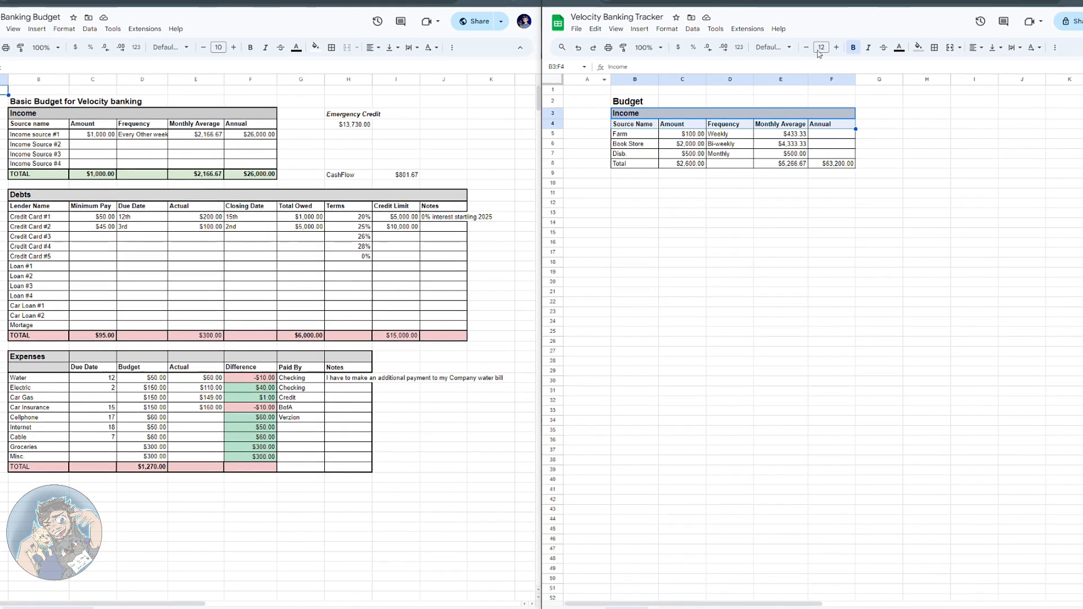
pyautogui.click(935, 48)
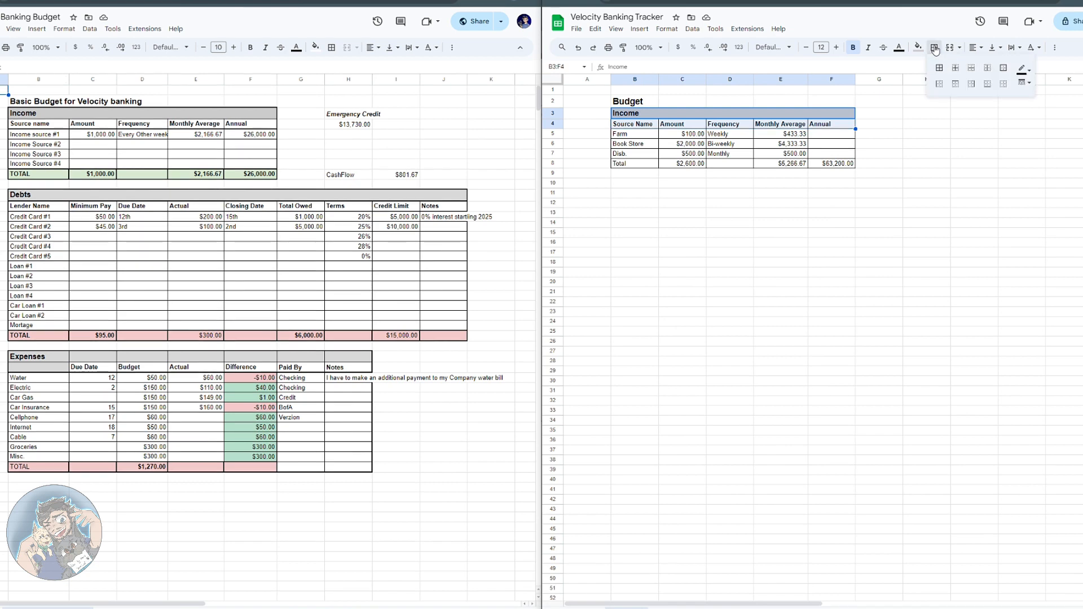
pyautogui.click(1021, 82)
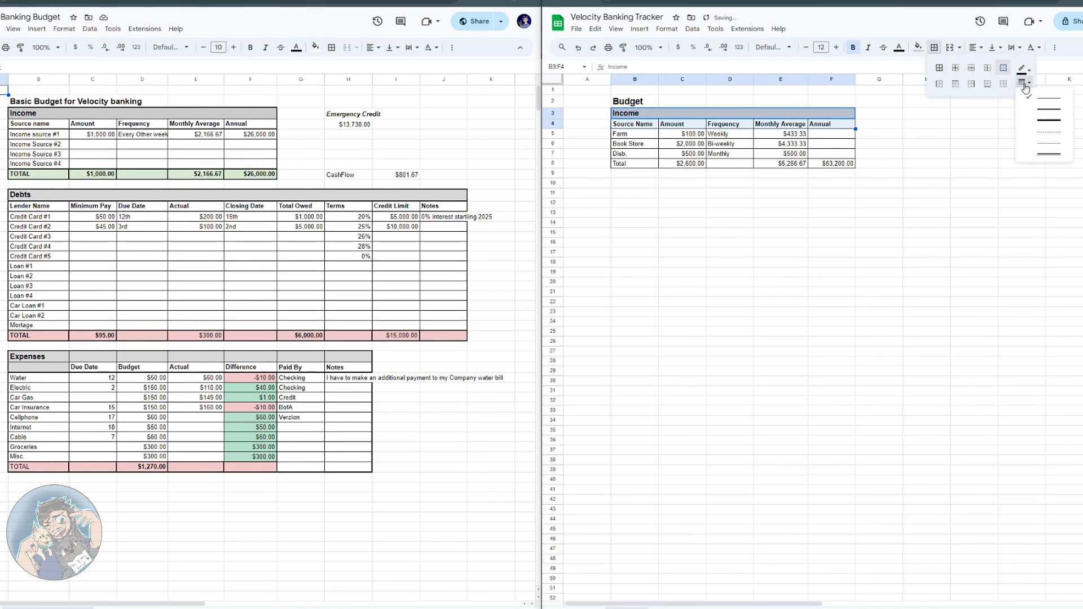
pyautogui.click(1047, 113)
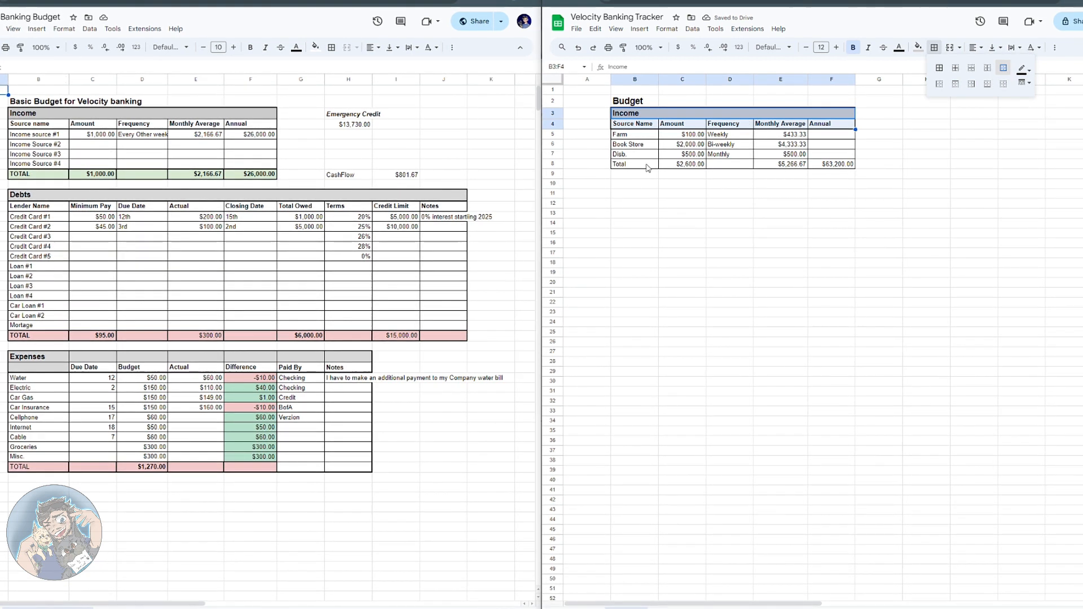
# Step: Apply all borders in medium thickness to the Total row in cells B8 to F8
pyautogui.moveTo(648, 168); pyautogui.dragTo(844, 171)
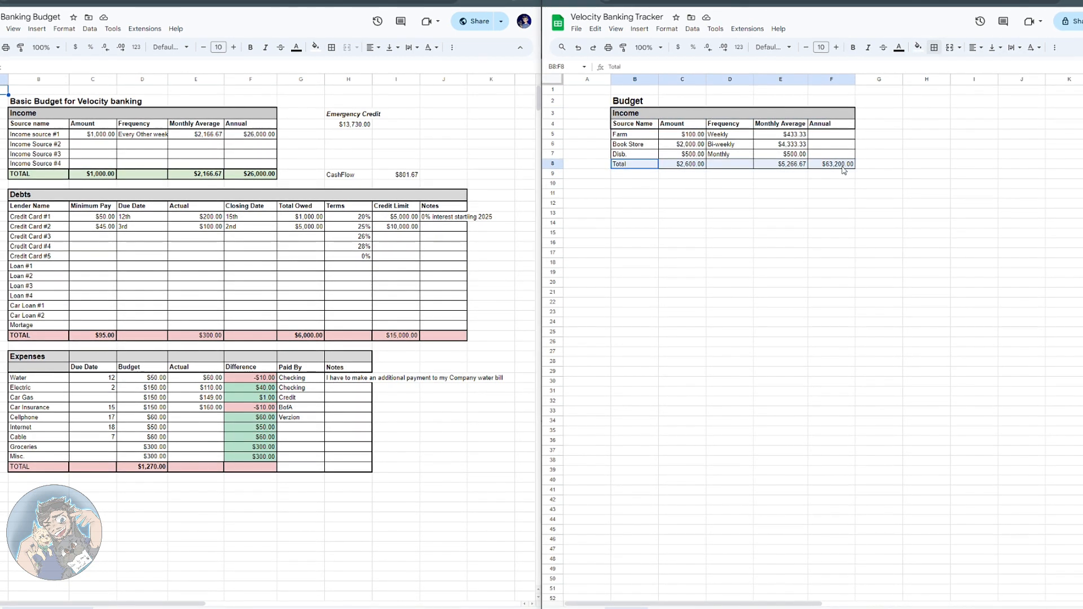
pyautogui.click(935, 48)
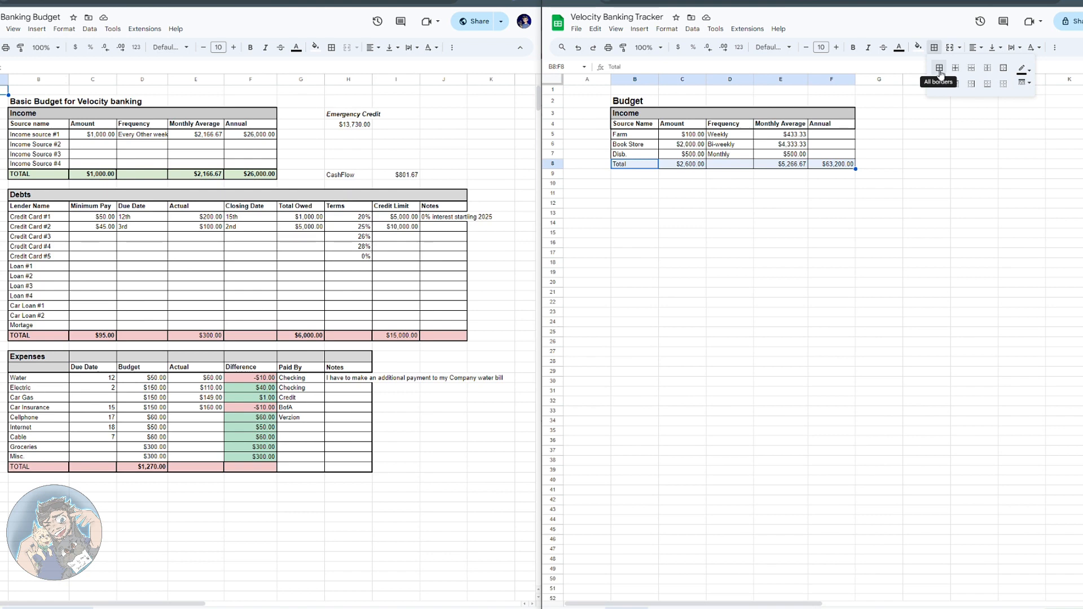
pyautogui.click(939, 69)
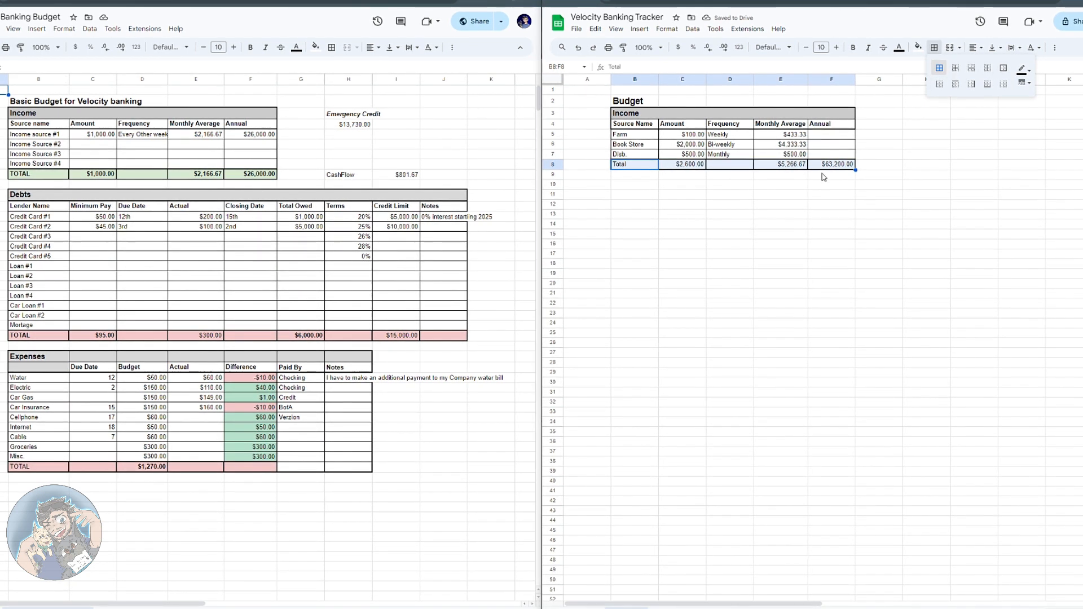
pyautogui.click(1024, 82)
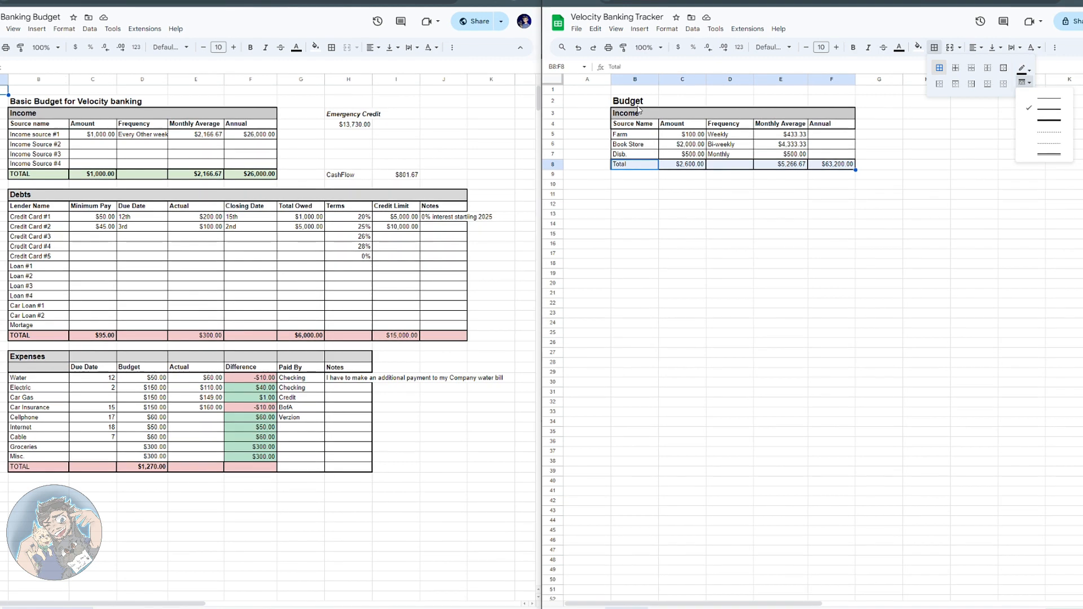
# Step: Add a medium-thickness outer border around the whole income table in cells B3 to F8
pyautogui.moveTo(625, 115); pyautogui.dragTo(848, 167)
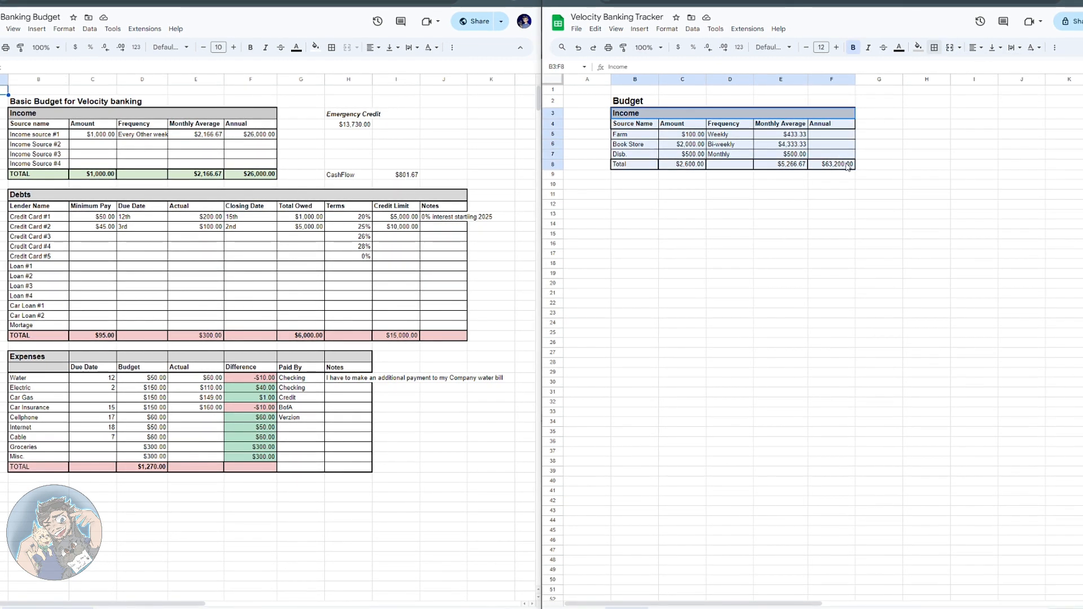
pyautogui.click(934, 48)
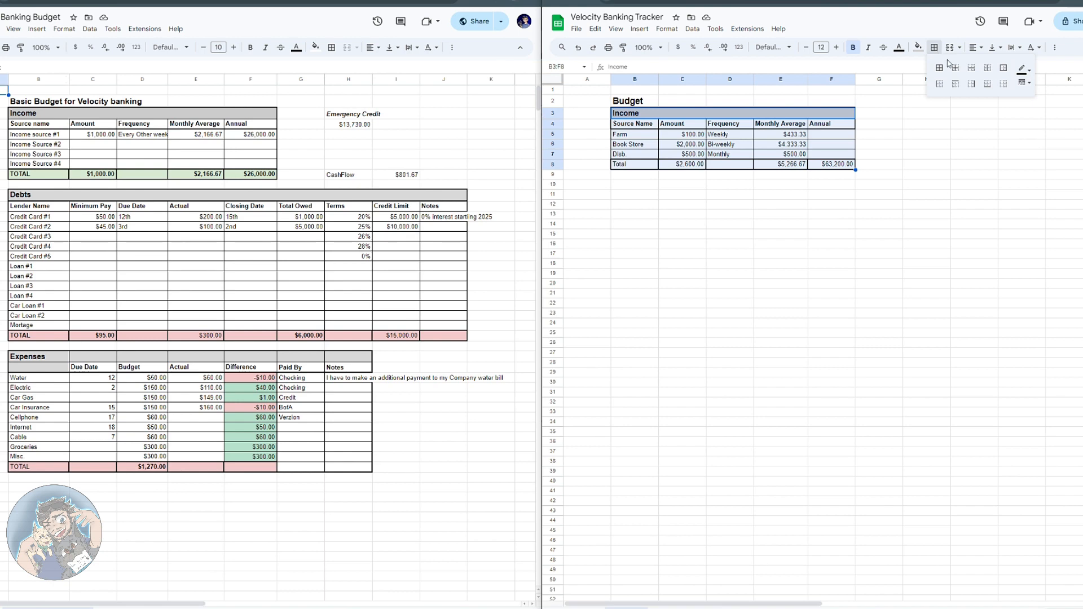
pyautogui.click(1003, 68)
pyautogui.click(682, 185)
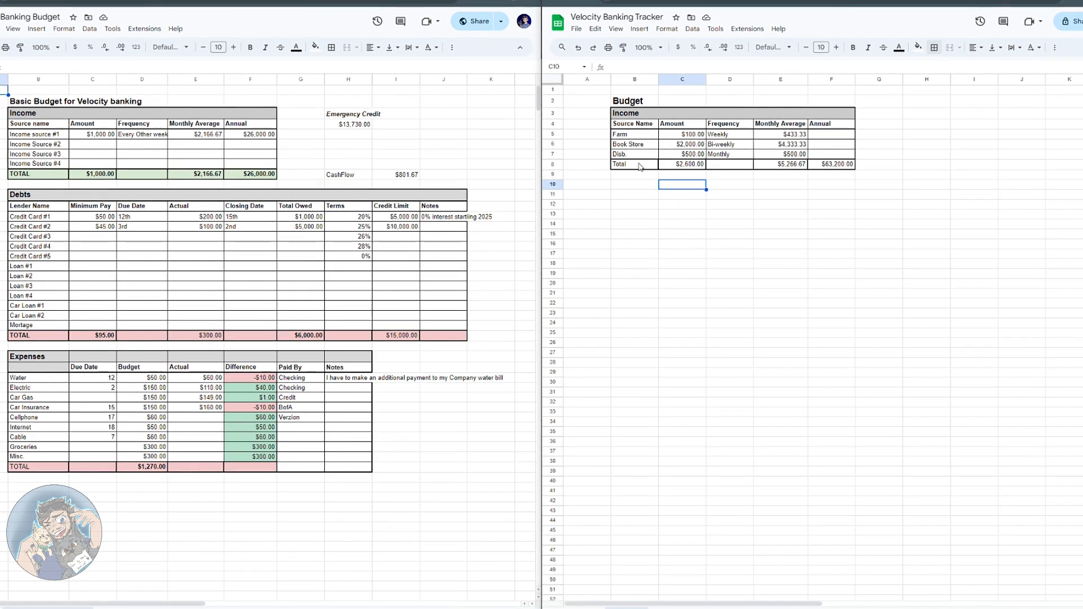
# Step: Bold the Total row in B8 to F8 and fill it with light green
pyautogui.moveTo(640, 166); pyautogui.dragTo(849, 171)
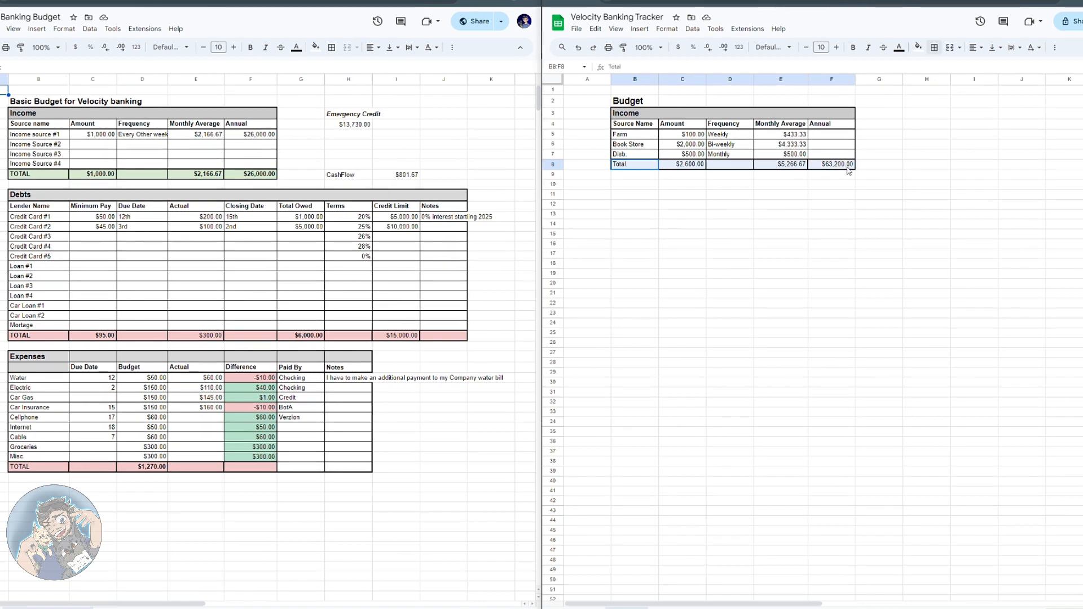
pyautogui.click(853, 49)
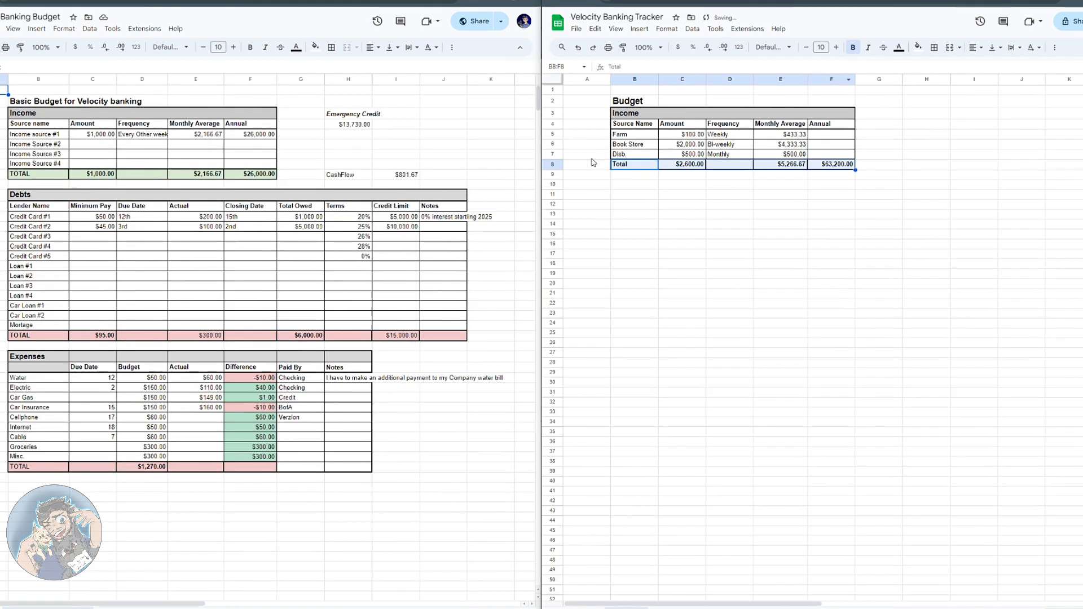
pyautogui.click(918, 50)
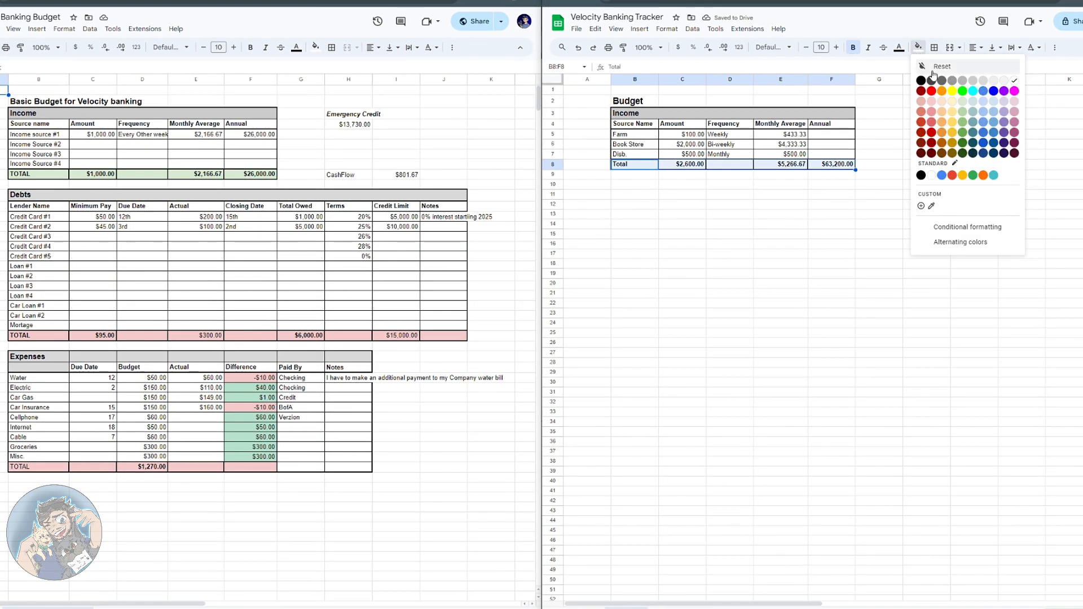
pyautogui.click(963, 102)
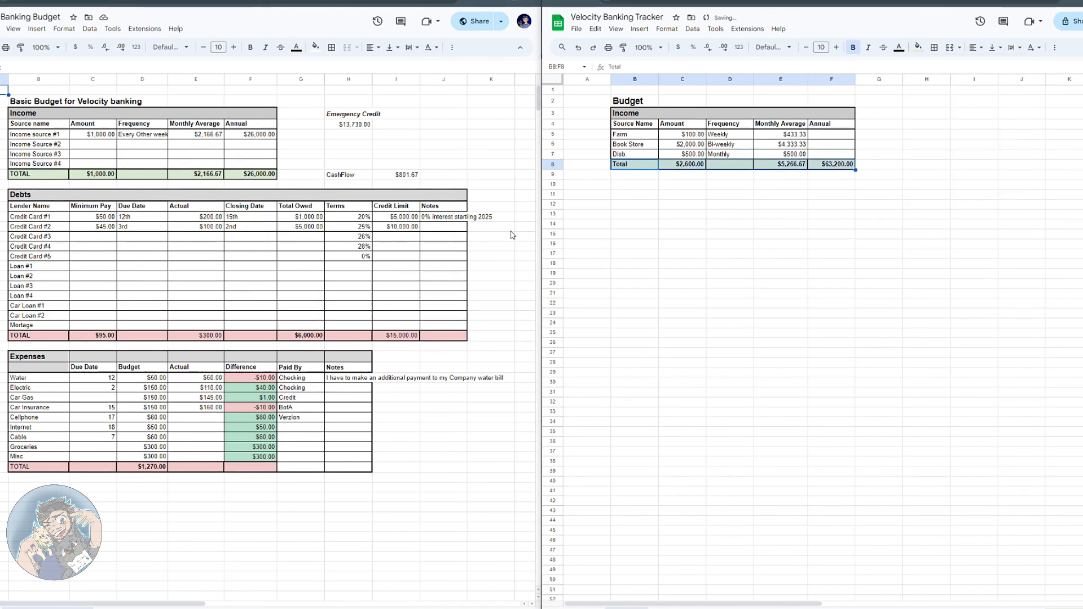
pyautogui.click(669, 186)
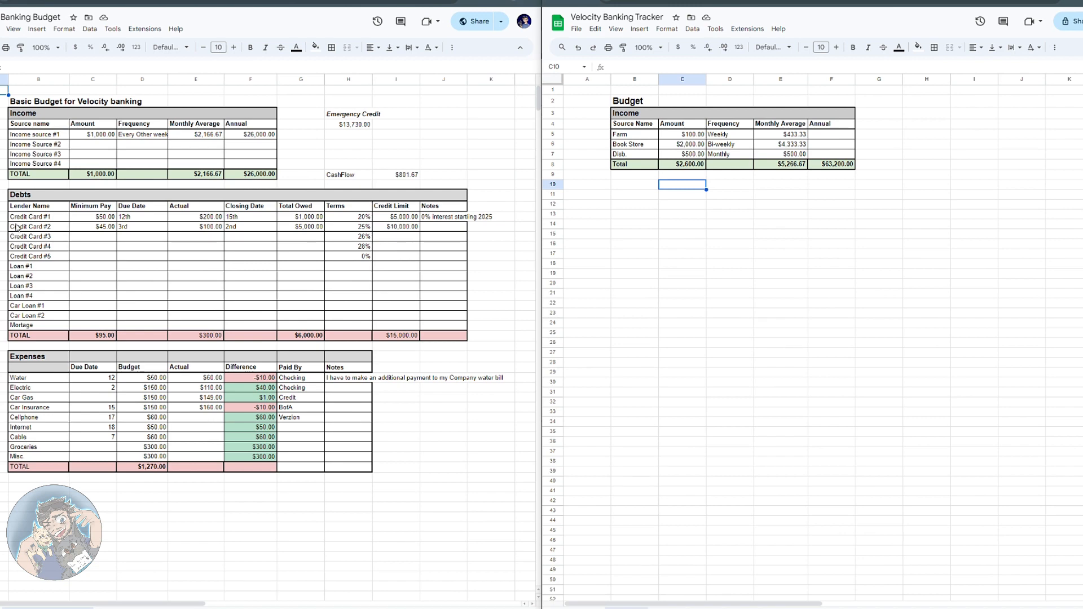
# Step: Examine the lender names, the first card's minimum pay and the actual payments in the existing Velocity Banking Budget sheet's Debts table
pyautogui.click(27, 266)
pyautogui.click(29, 279)
pyautogui.click(30, 287)
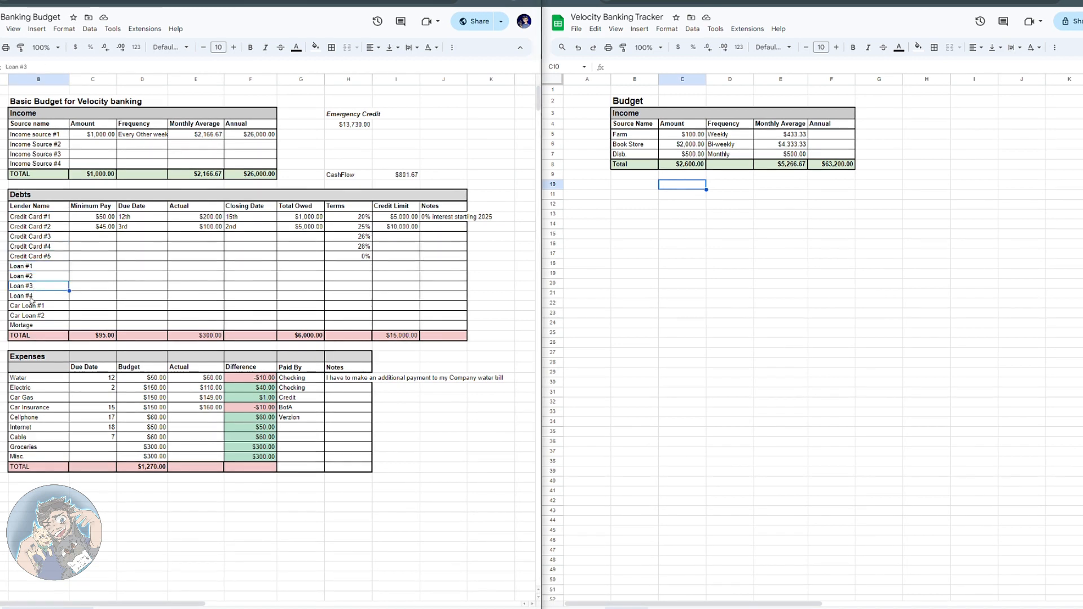
pyautogui.click(29, 304)
pyautogui.click(33, 315)
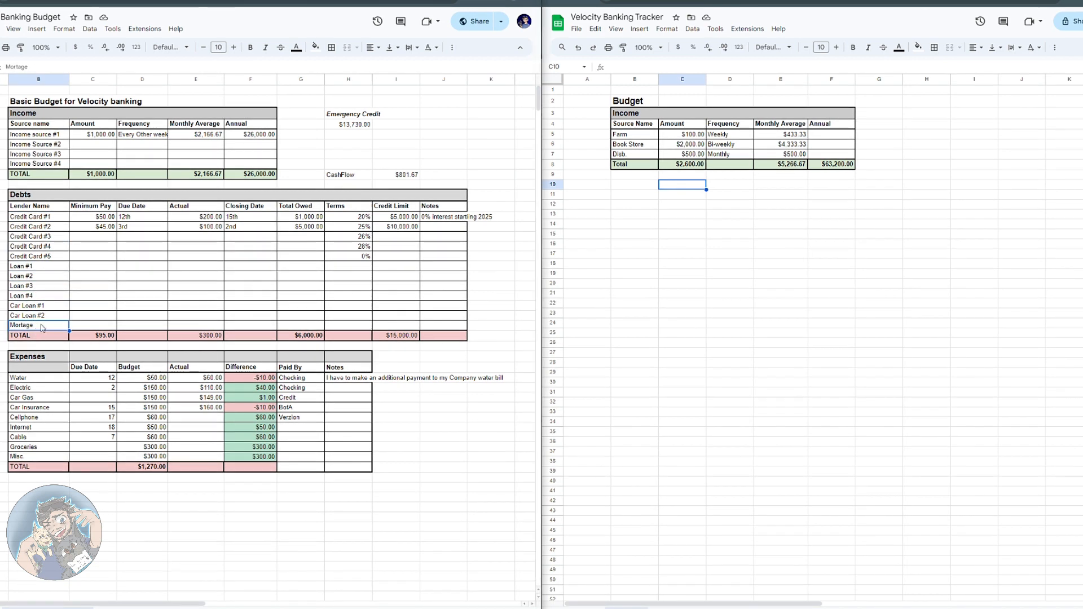
pyautogui.click(105, 261)
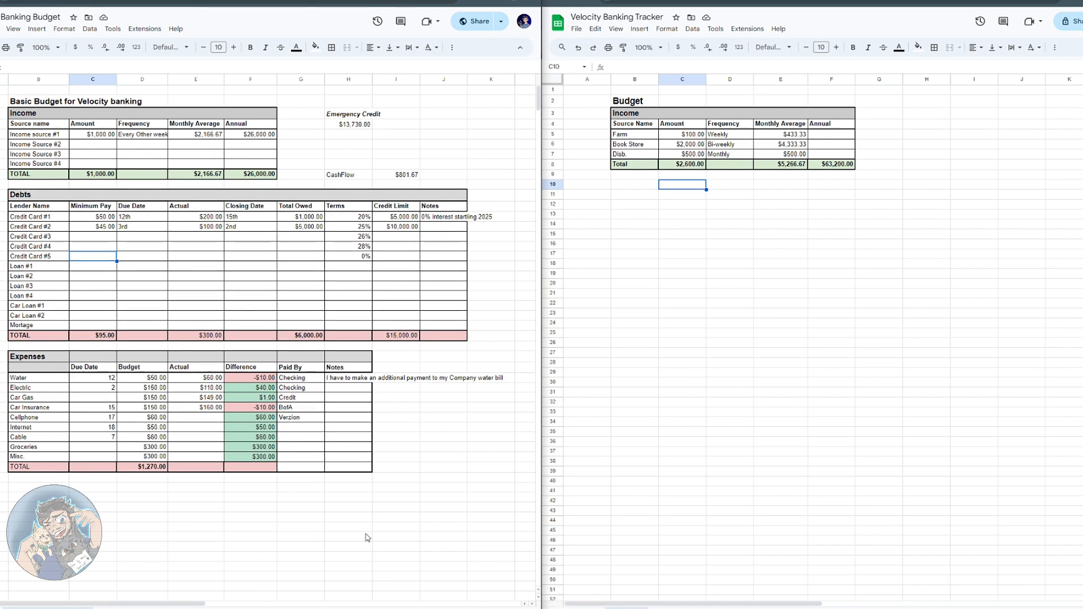
pyautogui.click(26, 218)
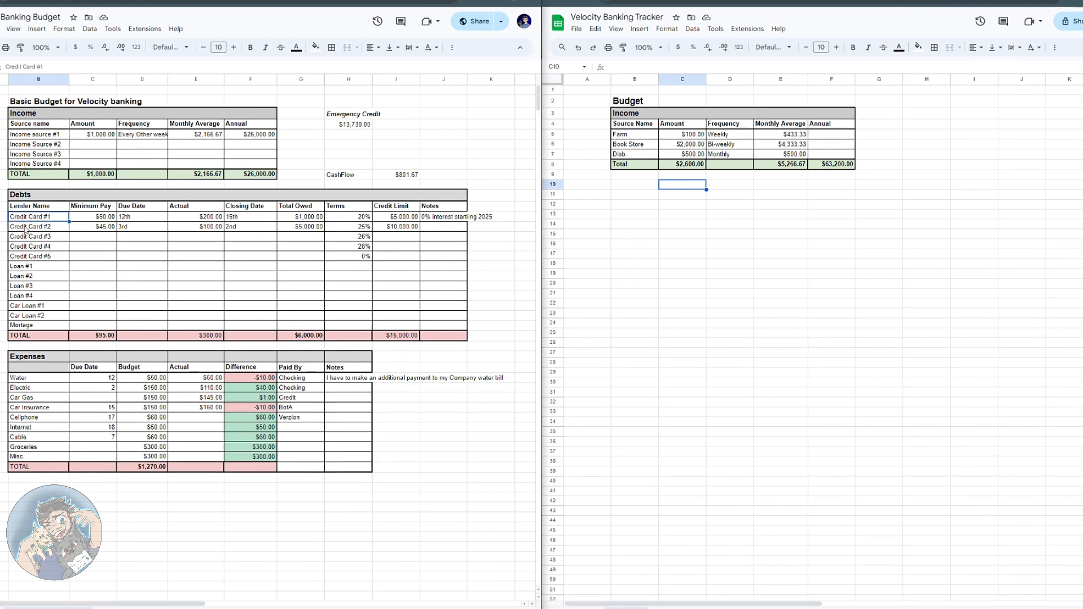
pyautogui.click(23, 227)
pyautogui.click(20, 237)
pyautogui.click(22, 248)
pyautogui.click(27, 257)
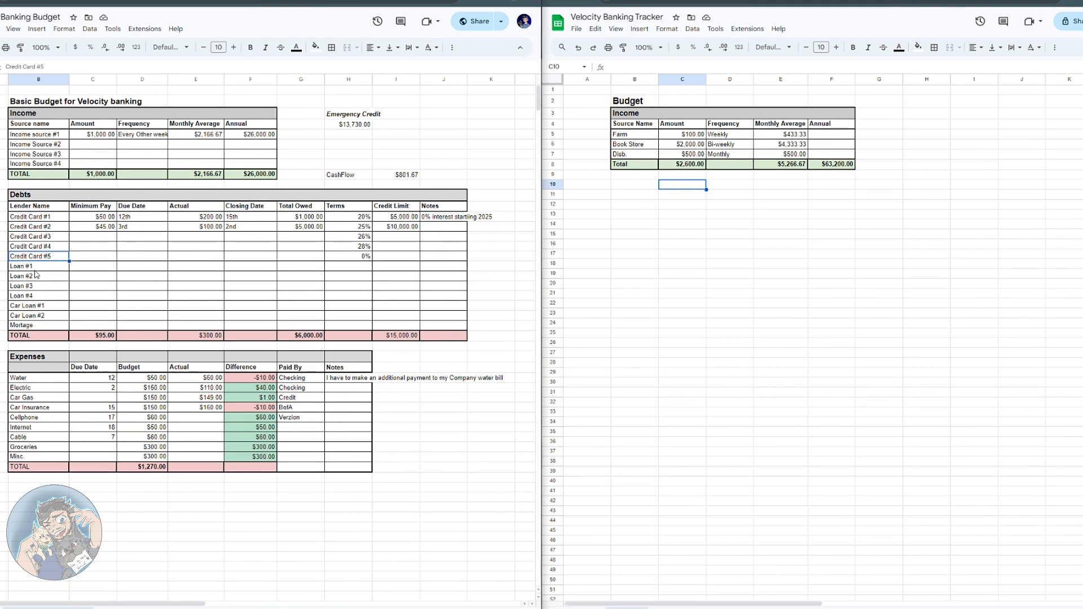
pyautogui.click(35, 269)
pyautogui.click(35, 278)
pyautogui.click(40, 297)
pyautogui.click(43, 308)
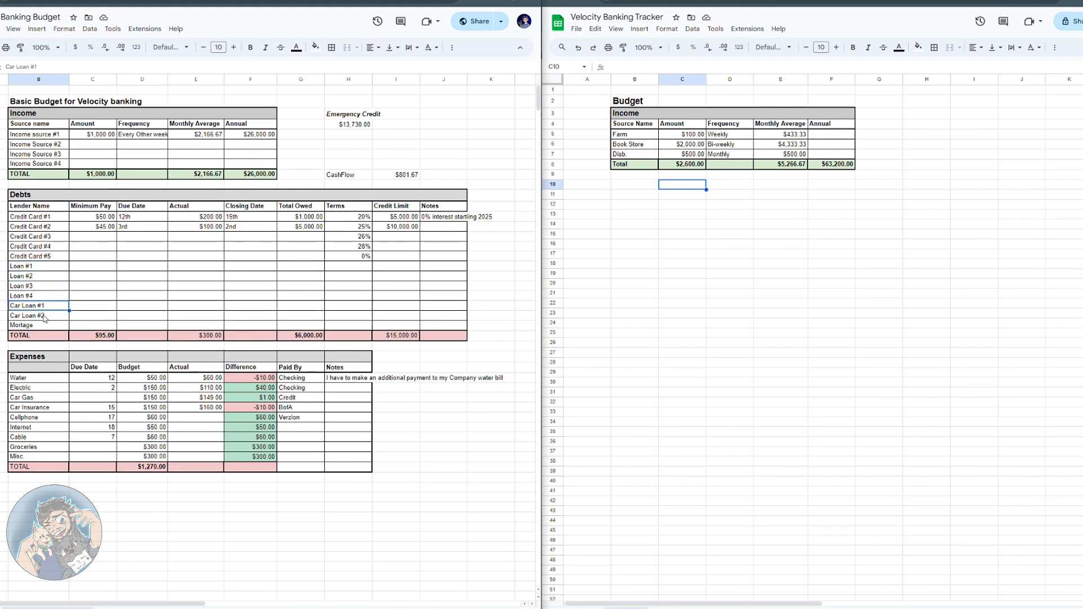
pyautogui.click(45, 317)
pyautogui.click(46, 326)
pyautogui.click(99, 221)
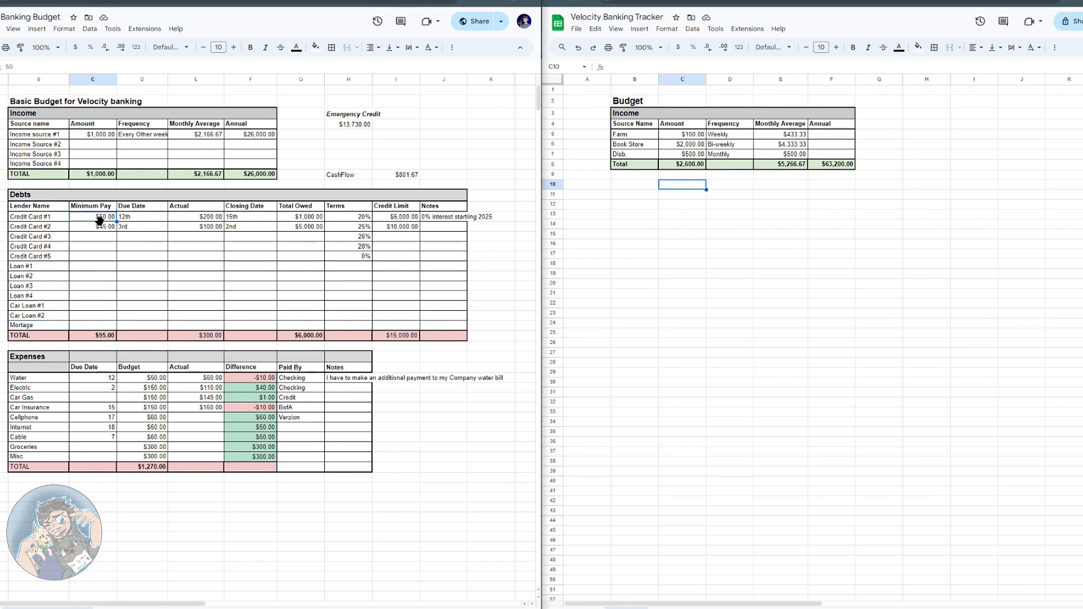
pyautogui.click(194, 220)
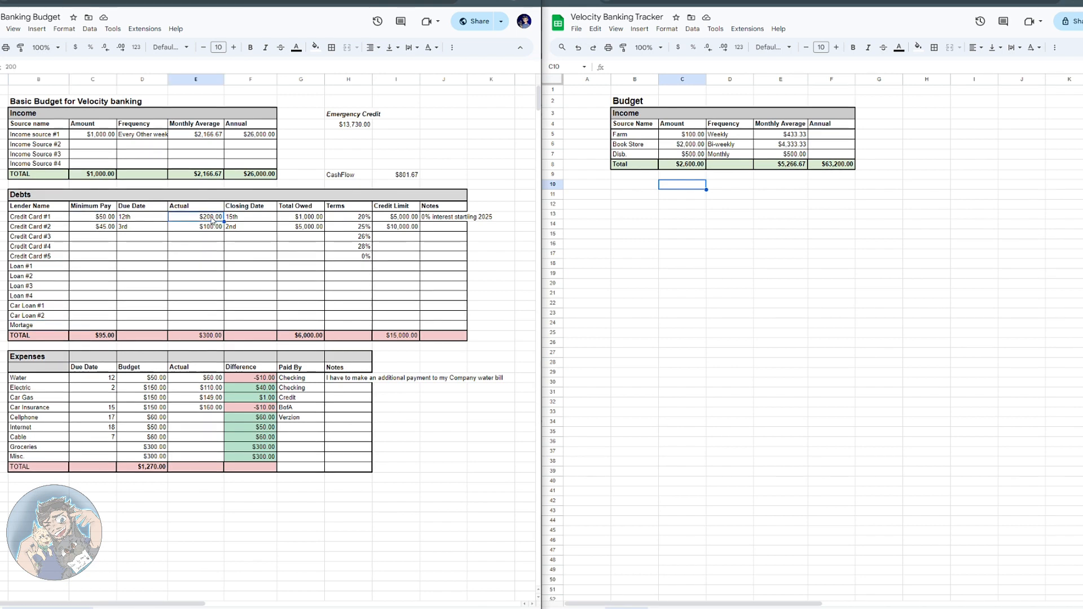
pyautogui.click(203, 227)
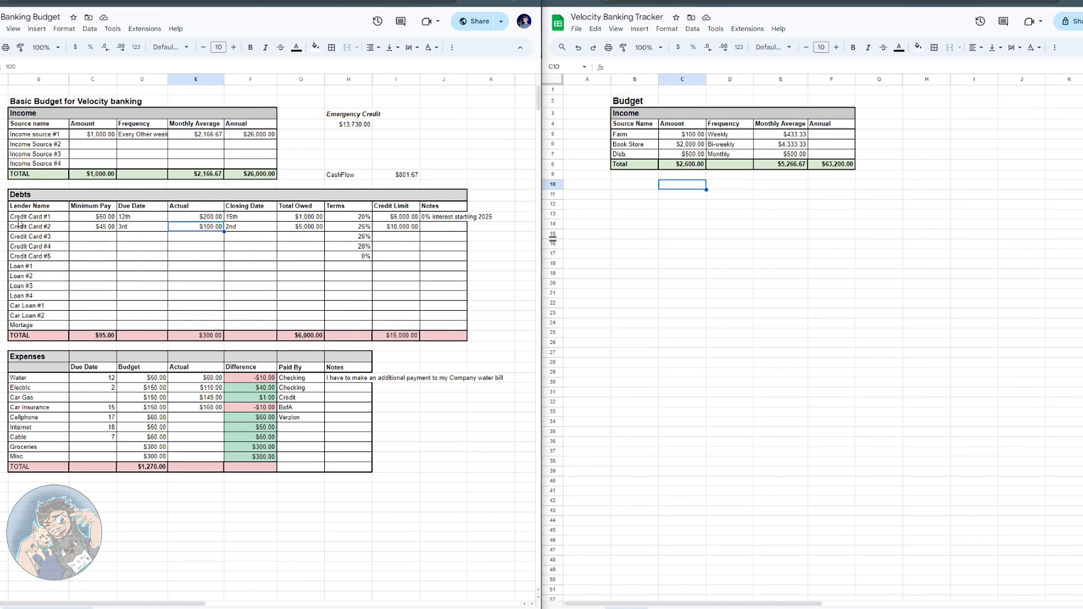
pyautogui.click(25, 195)
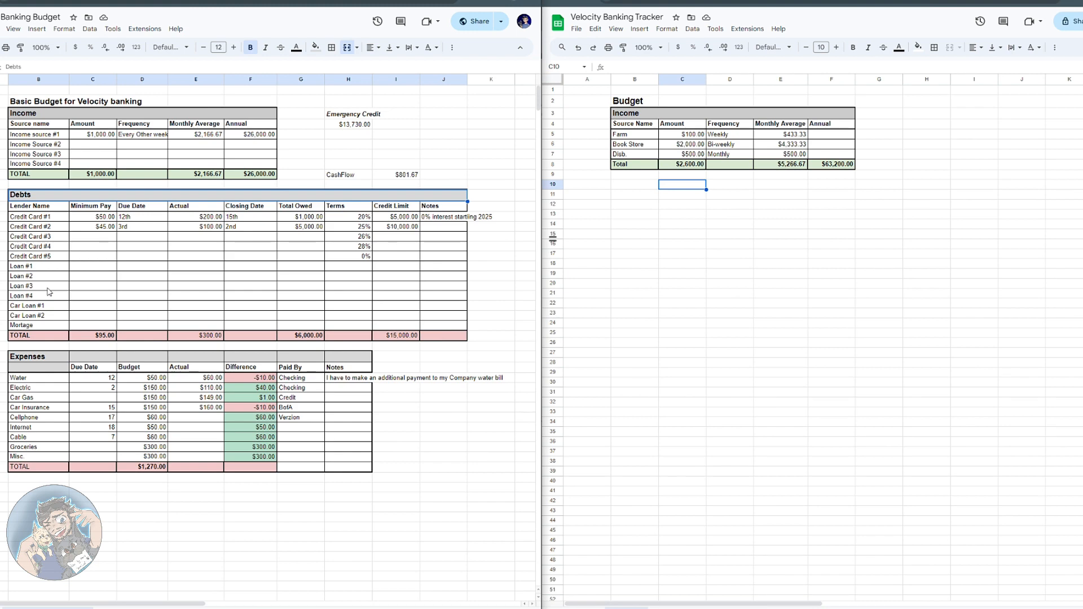